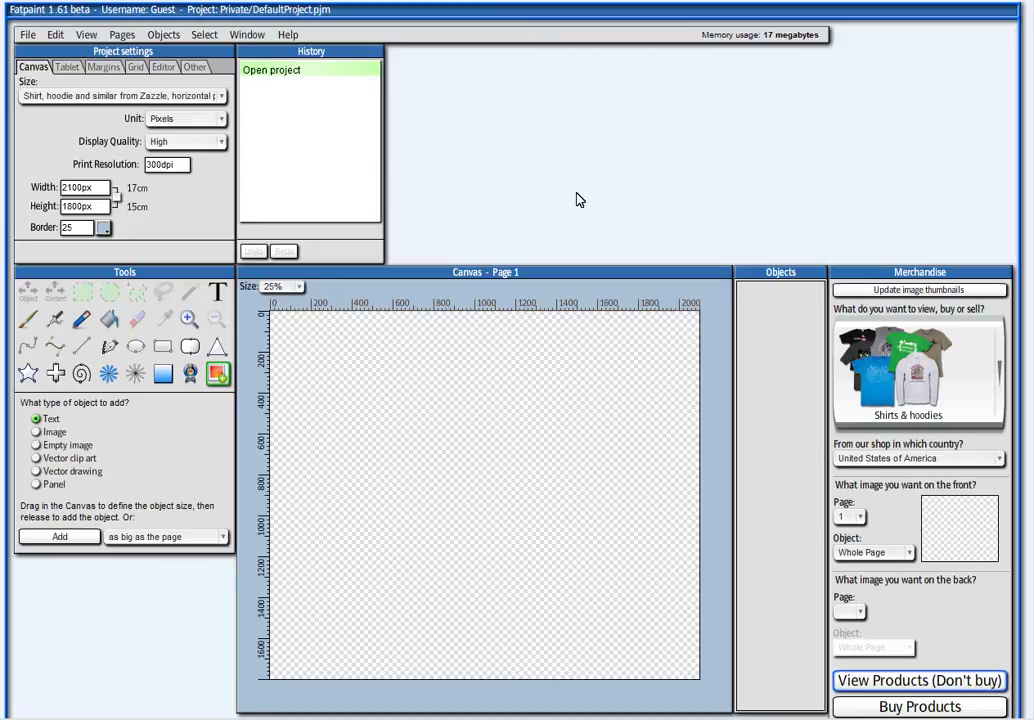
- Select the Brush Paint tool to start freehand painting on the canvas
left_click(29, 319)
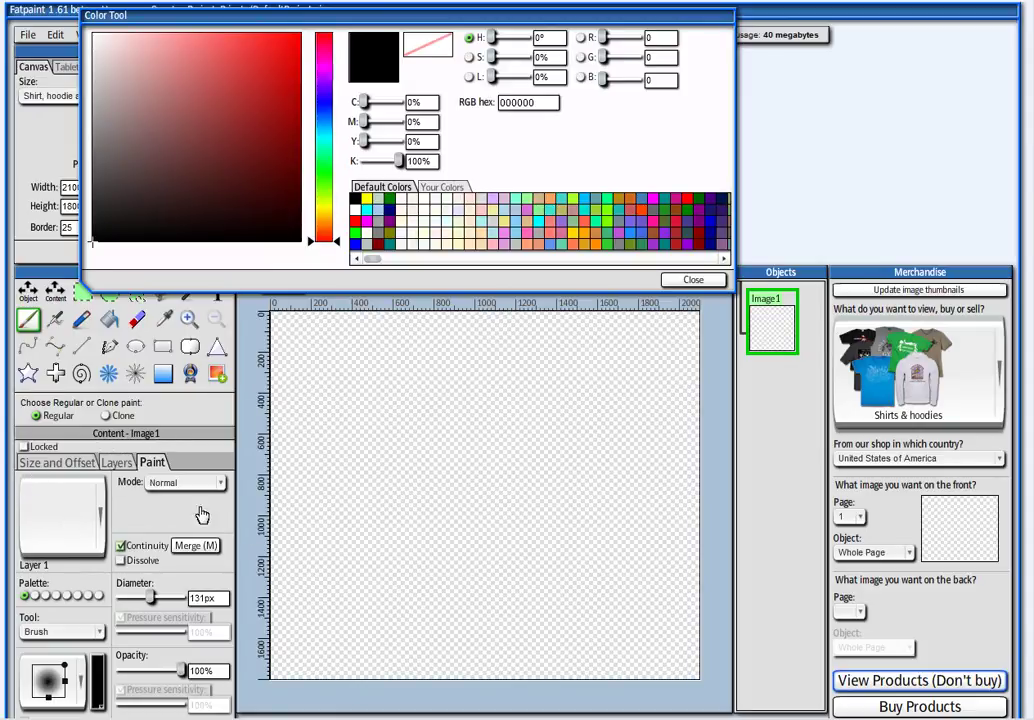
- Pick blue (0000FF) and paint a wavy zigzag stroke across the top of the canvas
scroll(391, 528, "down", 2)
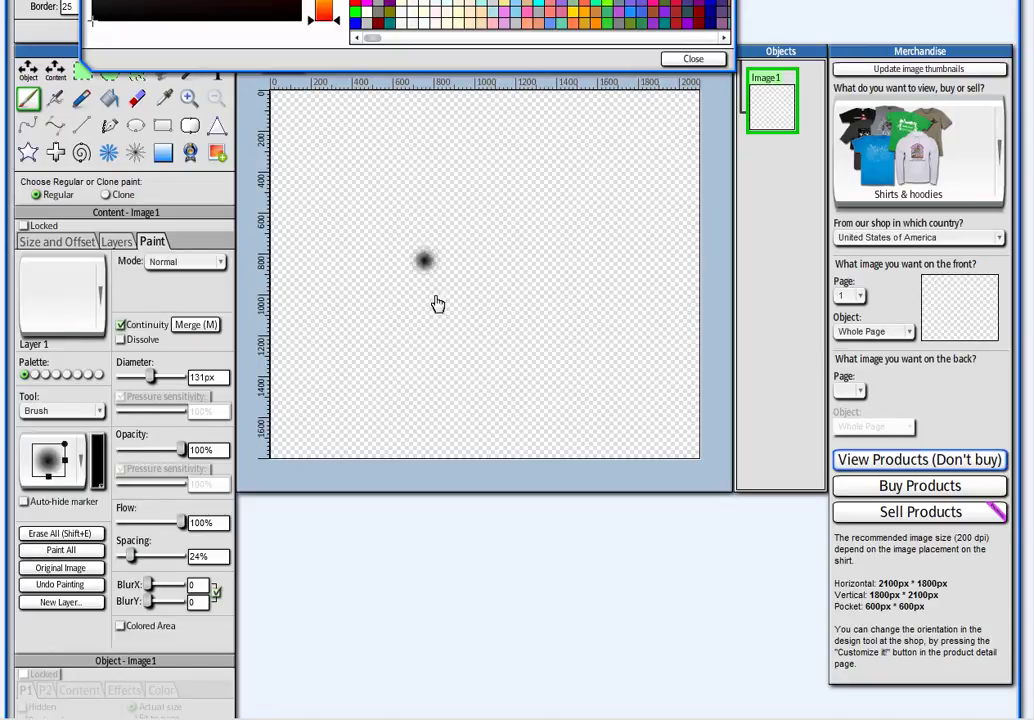
scroll(430, 290, "up", 2)
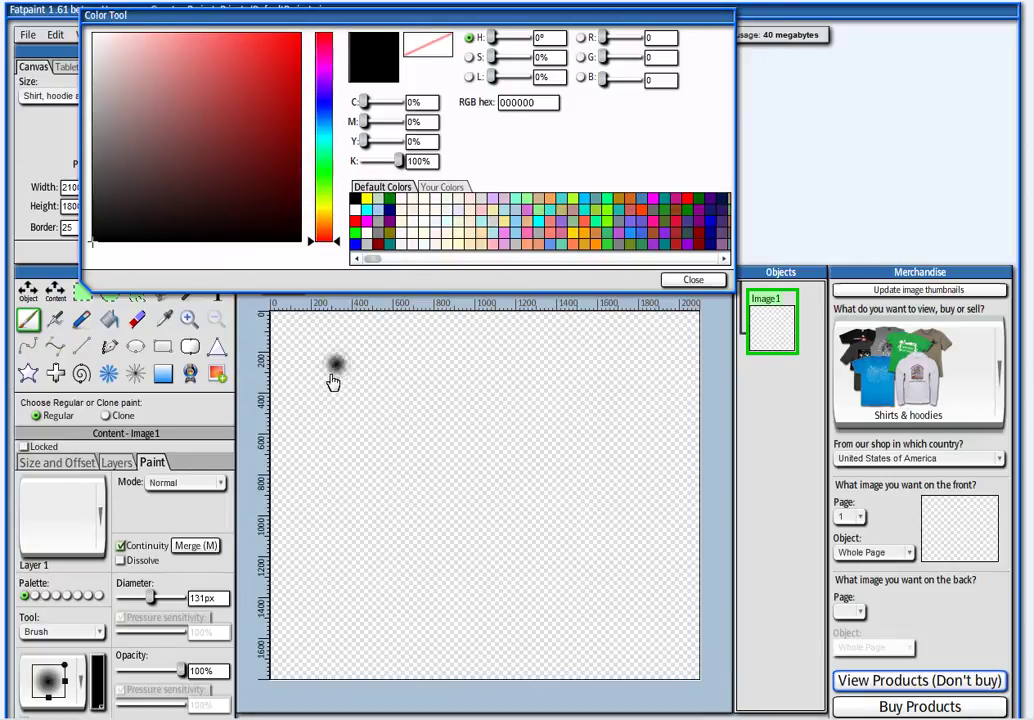
left_click(356, 245)
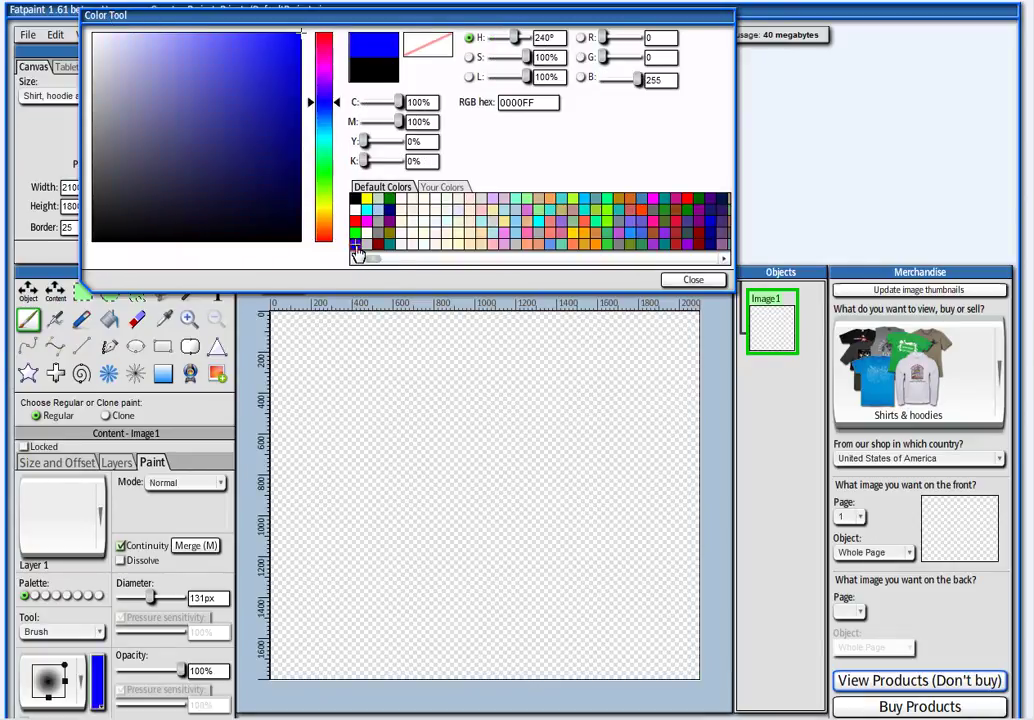
mouse_move(302, 370)
left_mouse_down()
mouse_move(324, 391)
mouse_move(351, 390)
mouse_move(397, 344)
mouse_move(450, 337)
mouse_move(500, 369)
left_mouse_up()
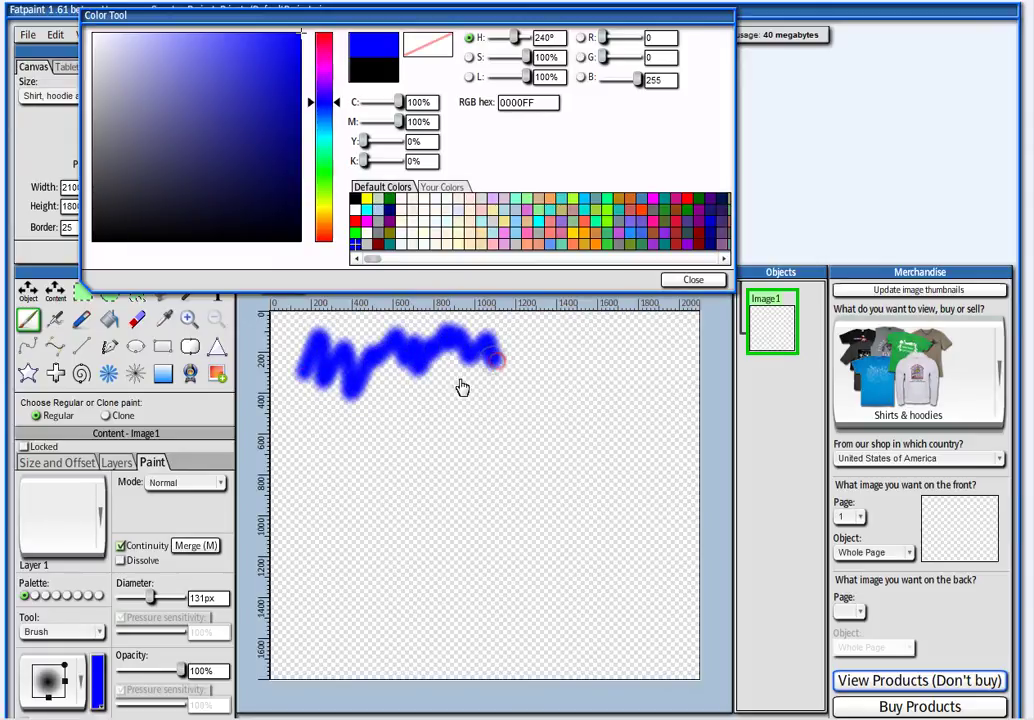
scroll(33, 505, "down", 3)
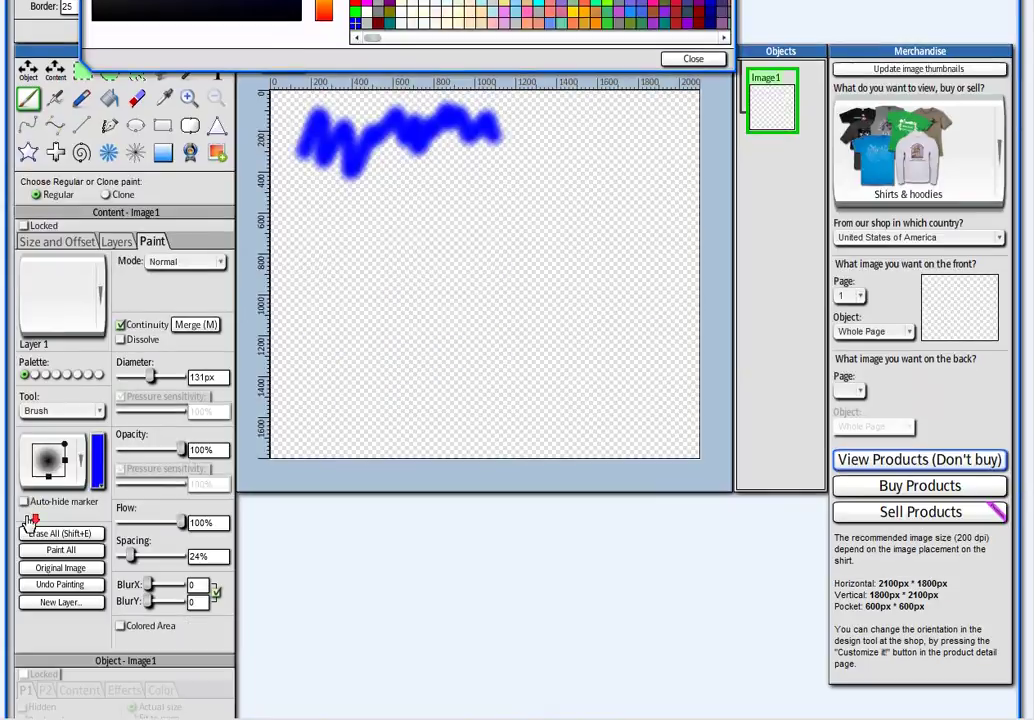
- Erase most of the blue stroke, then paint a black zigzag near the top left
left_click(36, 375)
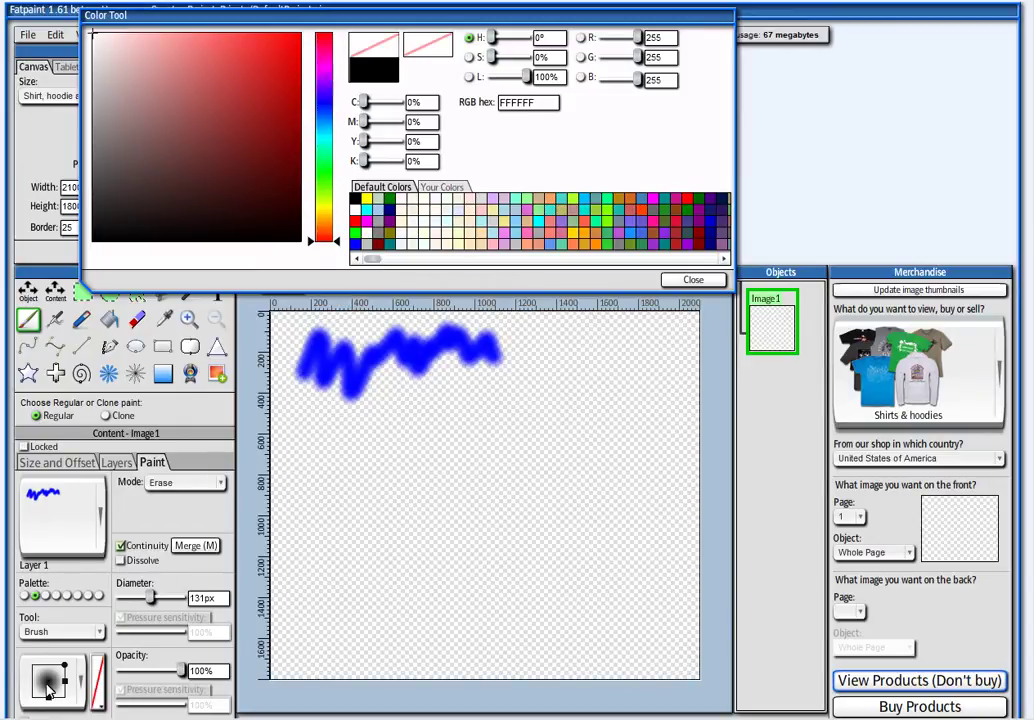
mouse_move(342, 381)
left_mouse_down()
mouse_move(505, 351)
mouse_move(300, 371)
mouse_move(480, 335)
mouse_move(275, 385)
mouse_move(353, 399)
mouse_move(459, 369)
mouse_move(295, 378)
mouse_move(305, 366)
mouse_move(310, 407)
mouse_move(337, 327)
mouse_move(312, 335)
mouse_move(400, 332)
left_mouse_up()
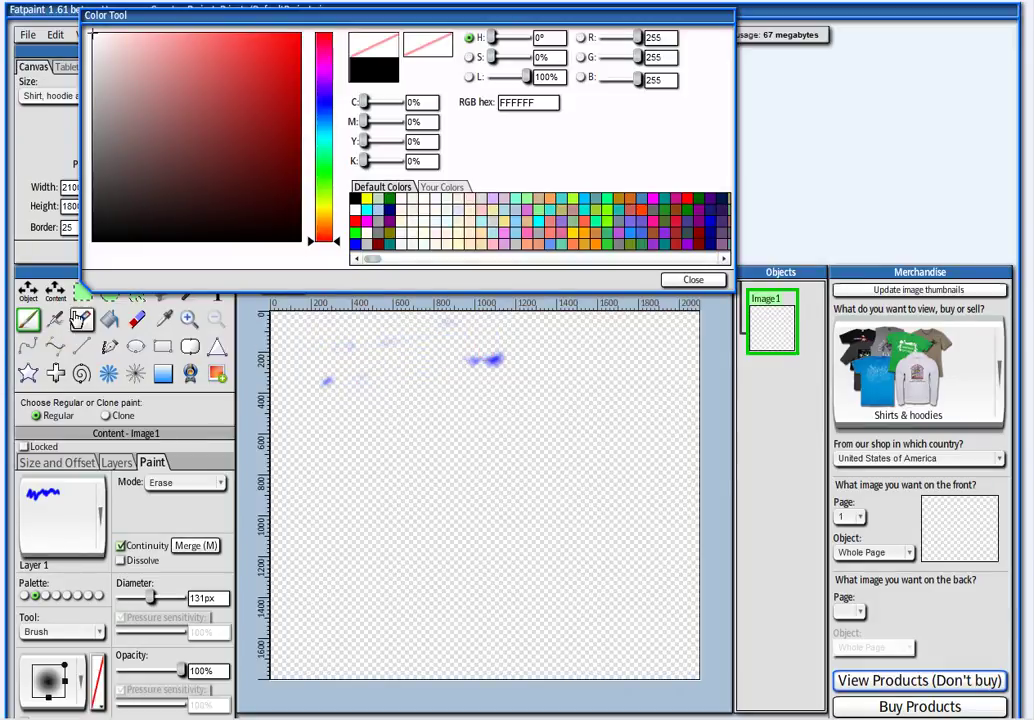
left_click(45, 596)
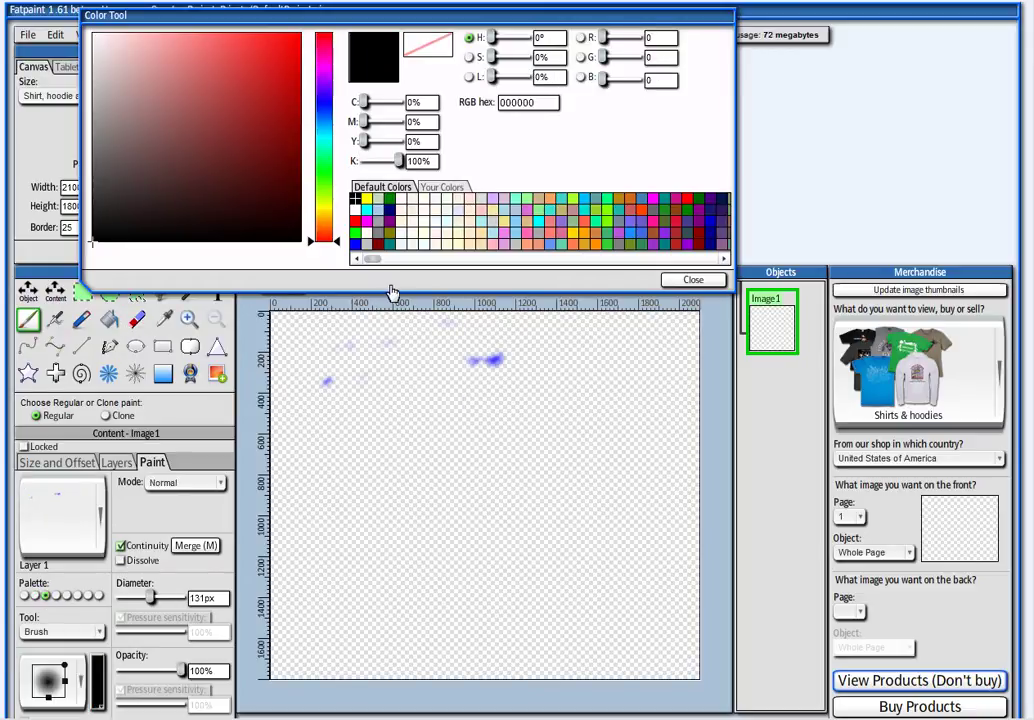
mouse_move(326, 352)
left_mouse_down()
mouse_move(359, 296)
mouse_move(331, 428)
mouse_move(308, 452)
mouse_move(307, 389)
mouse_move(343, 370)
mouse_move(357, 434)
mouse_move(442, 345)
mouse_move(481, 354)
mouse_move(530, 350)
left_mouse_up()
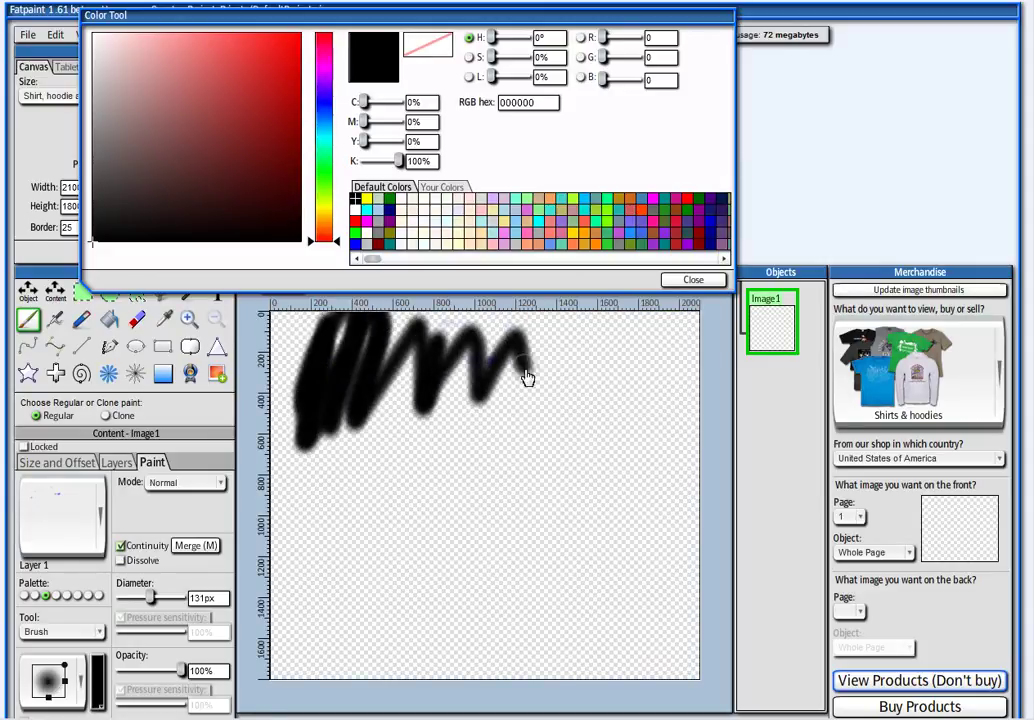
- Switch back to blue and paint a thick zigzag below the black stroke
left_click(22, 596)
mouse_move(272, 472)
left_mouse_down()
mouse_move(316, 500)
mouse_move(402, 410)
mouse_move(470, 403)
mouse_move(510, 408)
mouse_move(553, 437)
mouse_move(595, 431)
left_mouse_up()
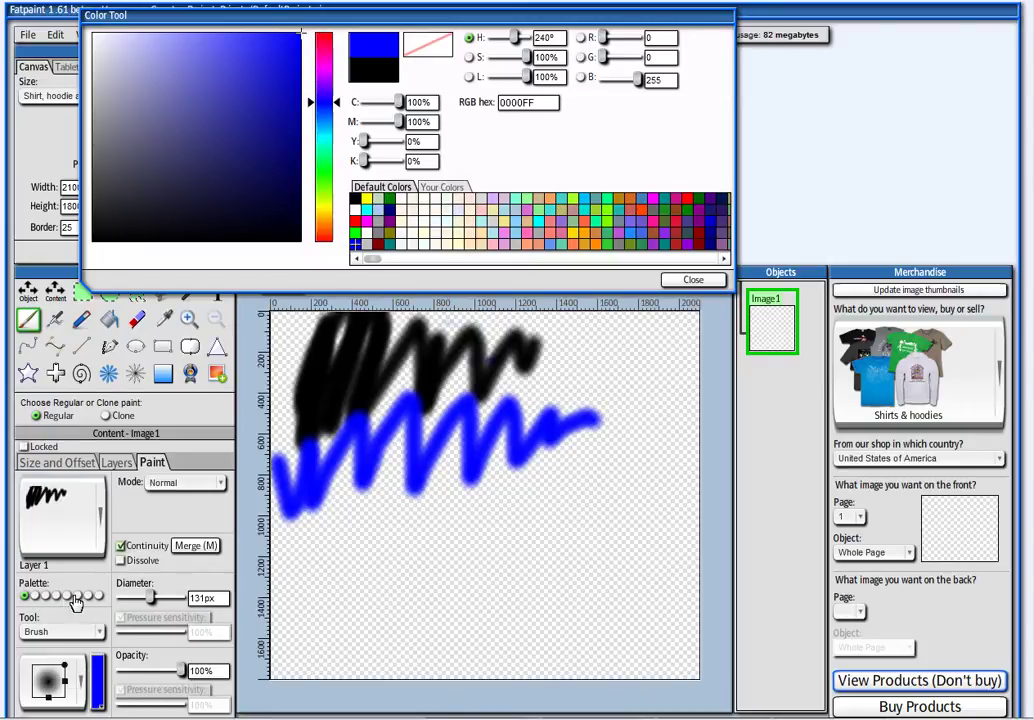
scroll(392, 392, "down", 2)
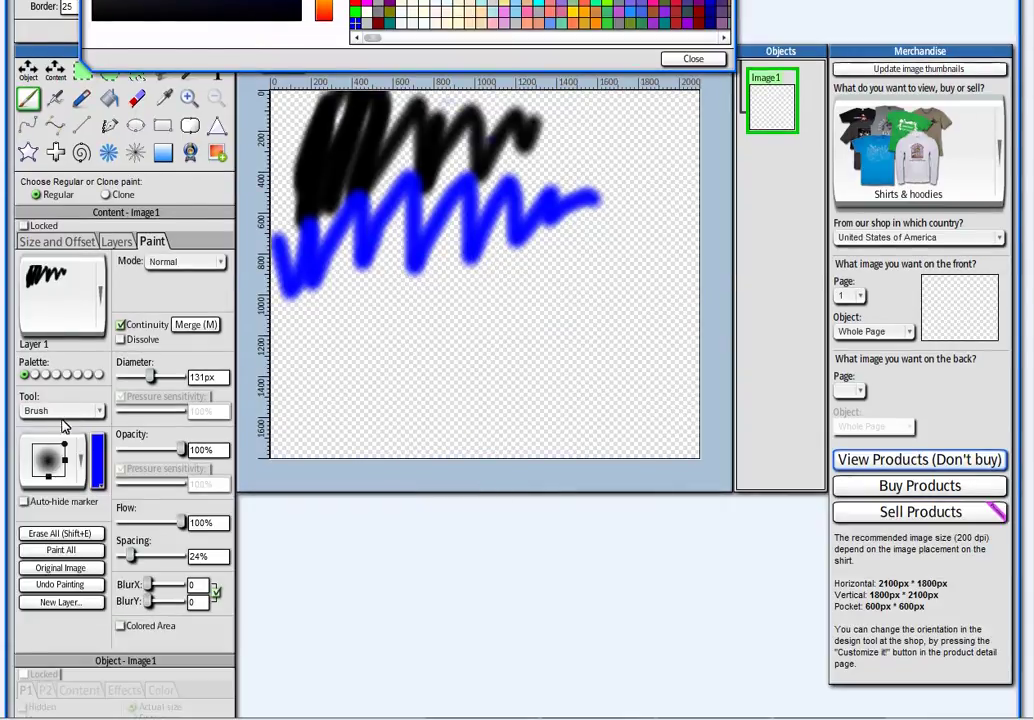
- Open the Brush Editor's Brush Tip Shape settings, showing a 300px by 300px Clipart tip
left_click(54, 461)
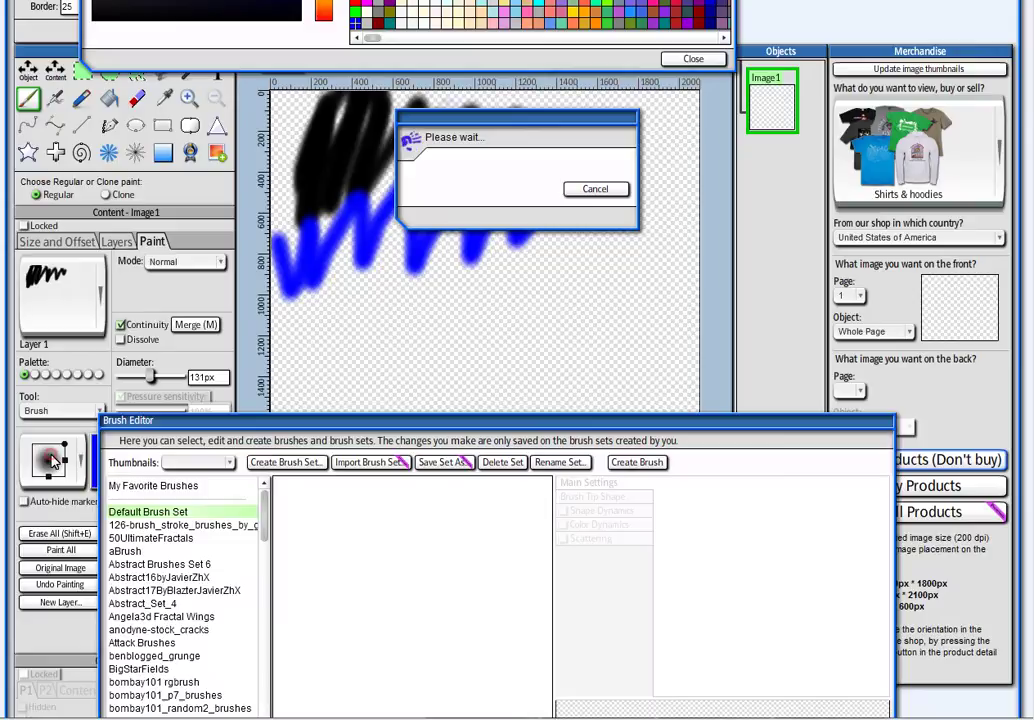
scroll(413, 519, "down", 2)
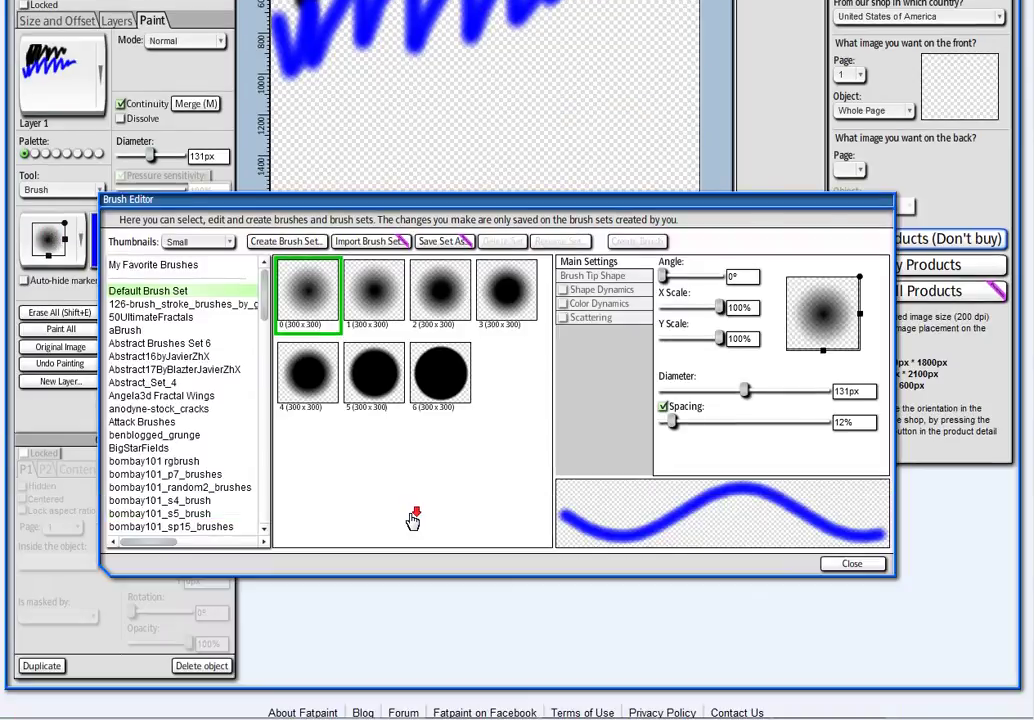
mouse_move(265, 293)
left_mouse_down()
mouse_move(277, 442)
mouse_move(268, 283)
left_mouse_up()
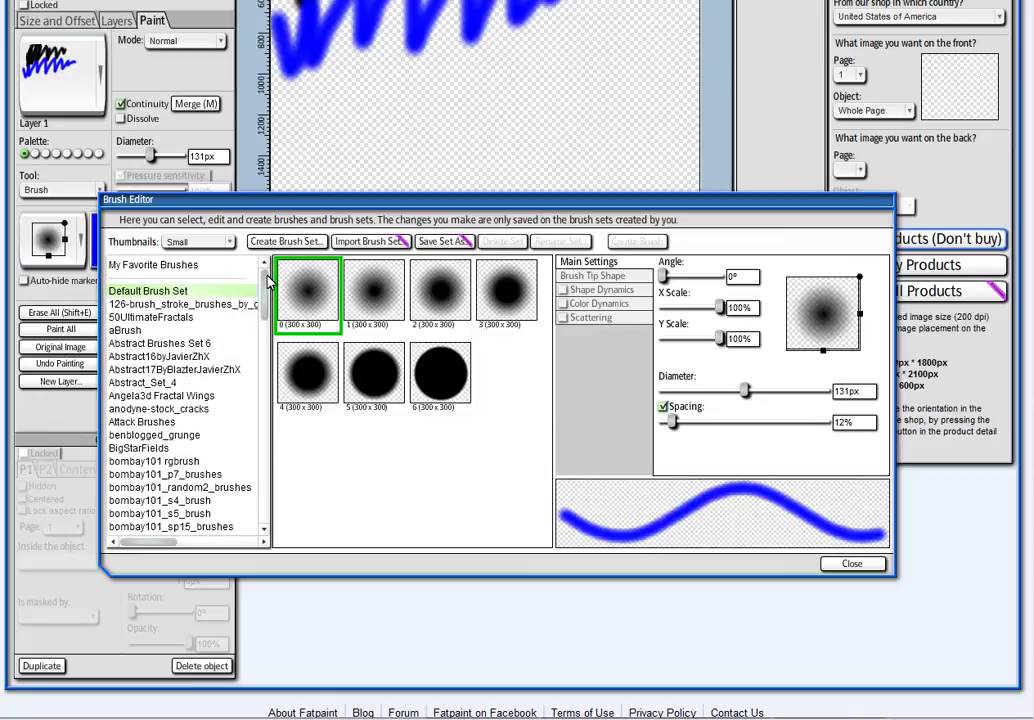
left_click(591, 277)
scroll(591, 281, "up", 3)
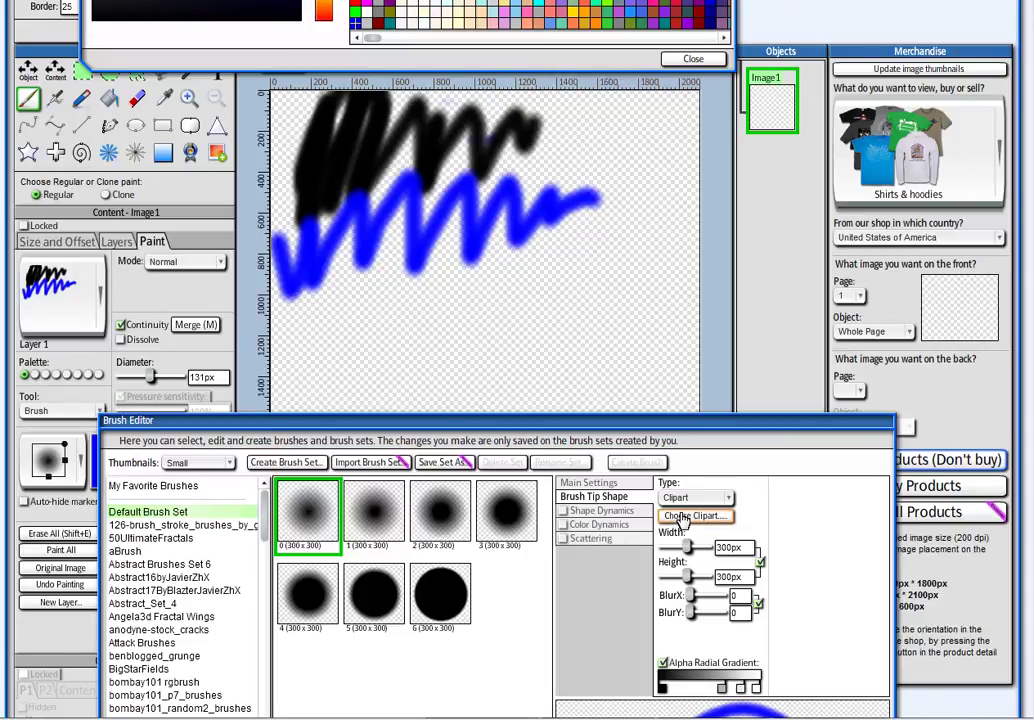
- Use the ring target clipart as the brush tip and paint looping chains of blue rings
left_click(681, 516)
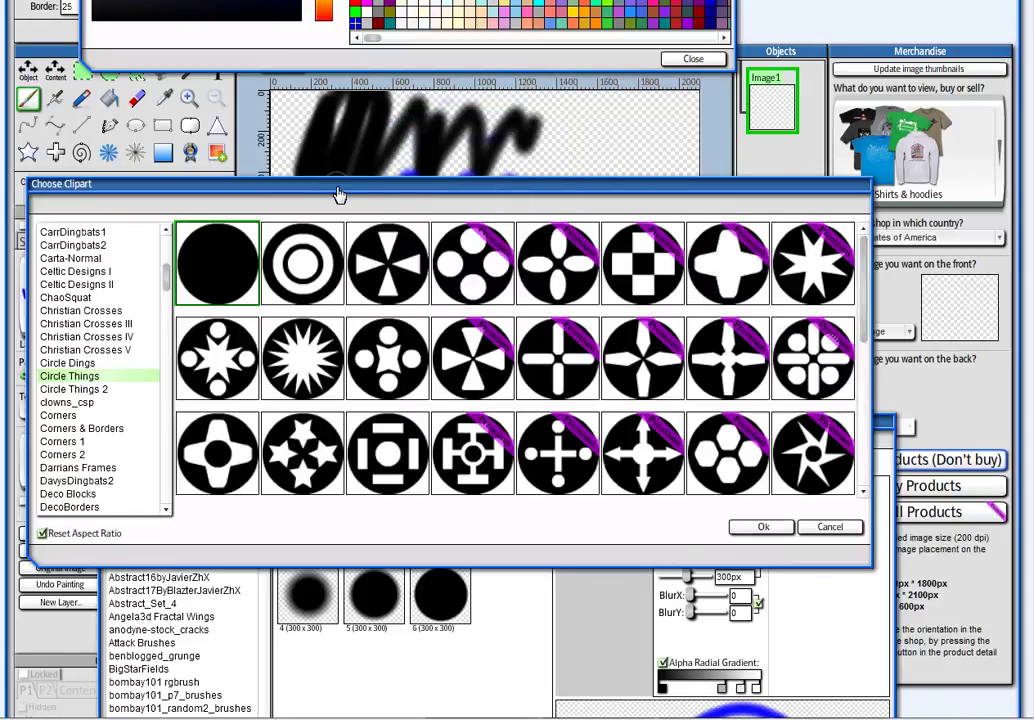
left_click_drag(341, 196, 411, 338)
left_click(383, 404)
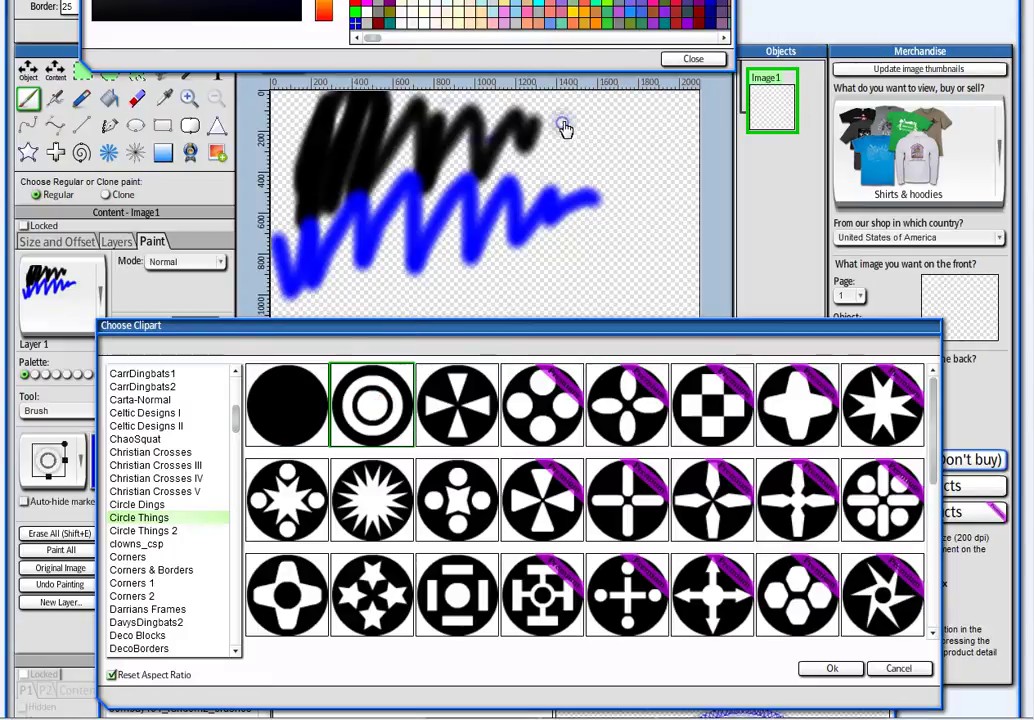
mouse_move(563, 120)
left_mouse_down()
mouse_move(566, 208)
mouse_move(611, 212)
left_mouse_up()
mouse_move(617, 167)
left_mouse_down()
mouse_move(633, 247)
mouse_move(630, 172)
mouse_move(581, 241)
mouse_move(562, 237)
mouse_move(532, 292)
mouse_move(484, 289)
mouse_move(425, 255)
left_mouse_up()
- Test another Circle Things clipart, then set the sunburst clipart as the brush tip
left_click(275, 567)
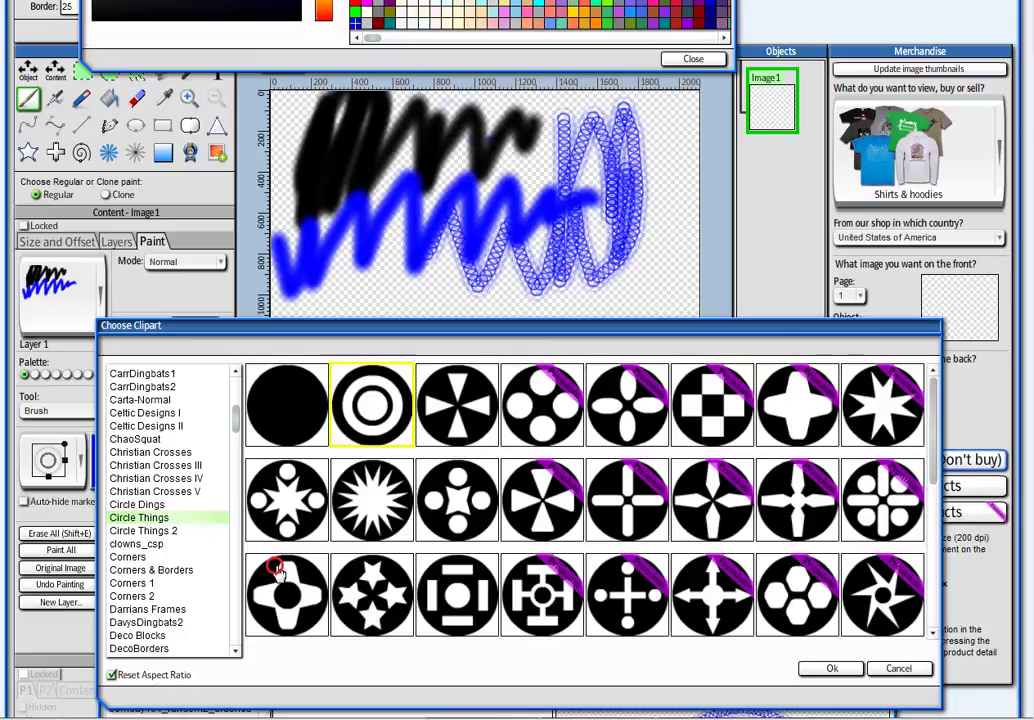
mouse_move(320, 272)
left_mouse_down()
mouse_move(490, 281)
mouse_move(528, 303)
mouse_move(430, 145)
mouse_move(385, 110)
mouse_move(310, 152)
mouse_move(362, 102)
mouse_move(455, 111)
mouse_move(535, 143)
mouse_move(336, 202)
left_mouse_up()
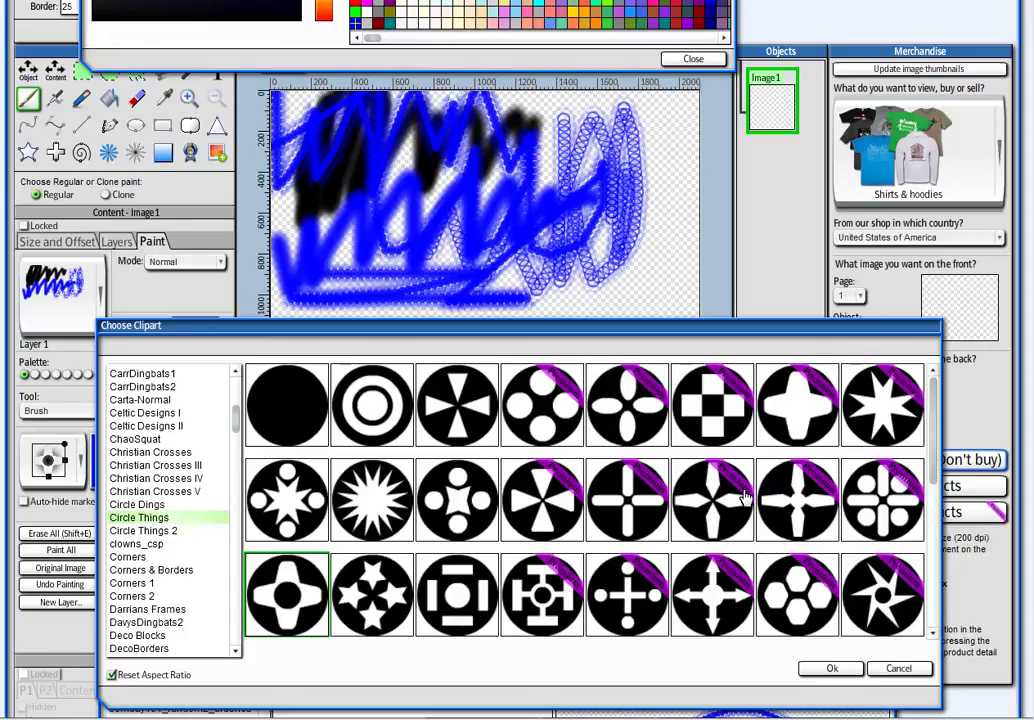
left_click(386, 511)
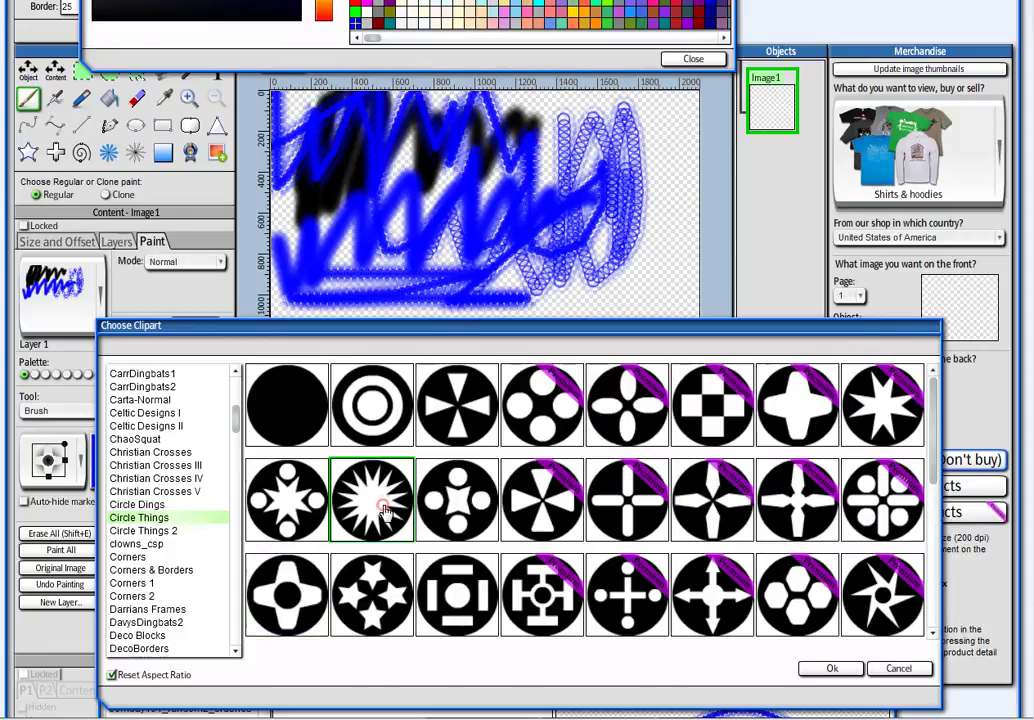
left_click(832, 668)
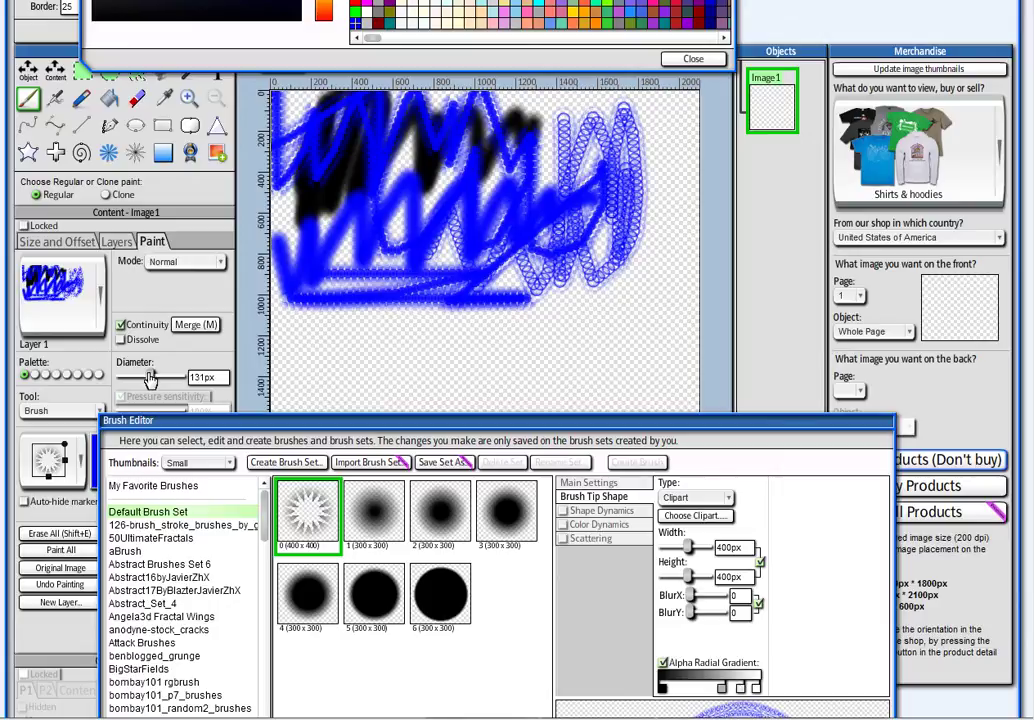
- Set the brush diameter to 252px, pick salmon, and zigzag starburst strokes across the canvas middle
left_click_drag(150, 378, 152, 380)
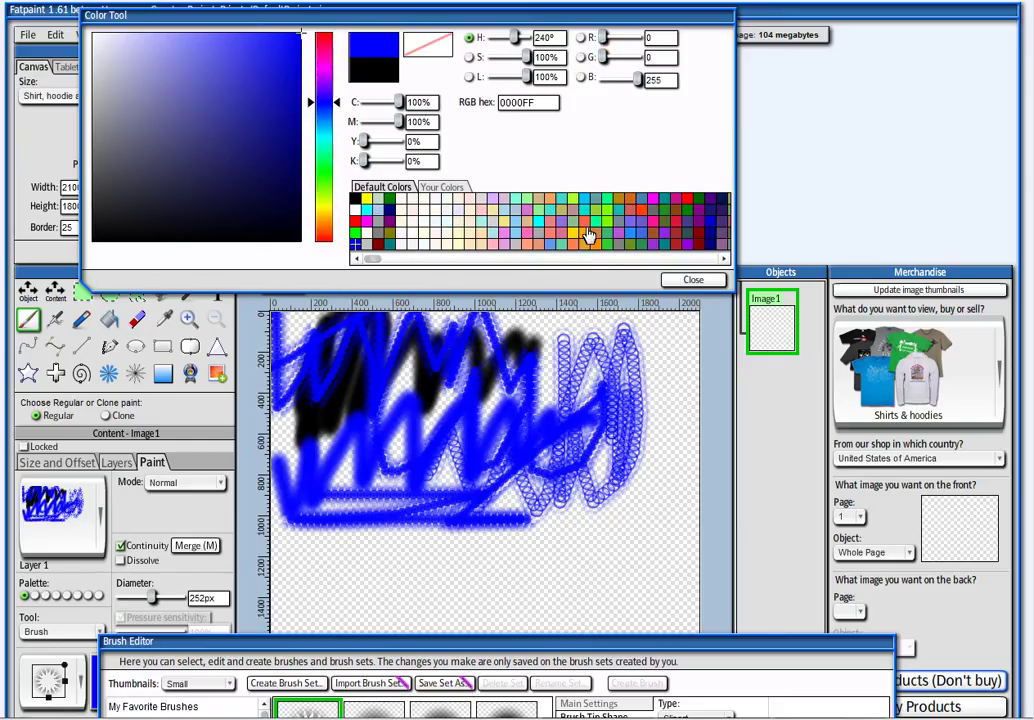
left_click(588, 236)
mouse_move(327, 391)
left_mouse_down()
mouse_move(392, 433)
mouse_move(449, 426)
left_mouse_up()
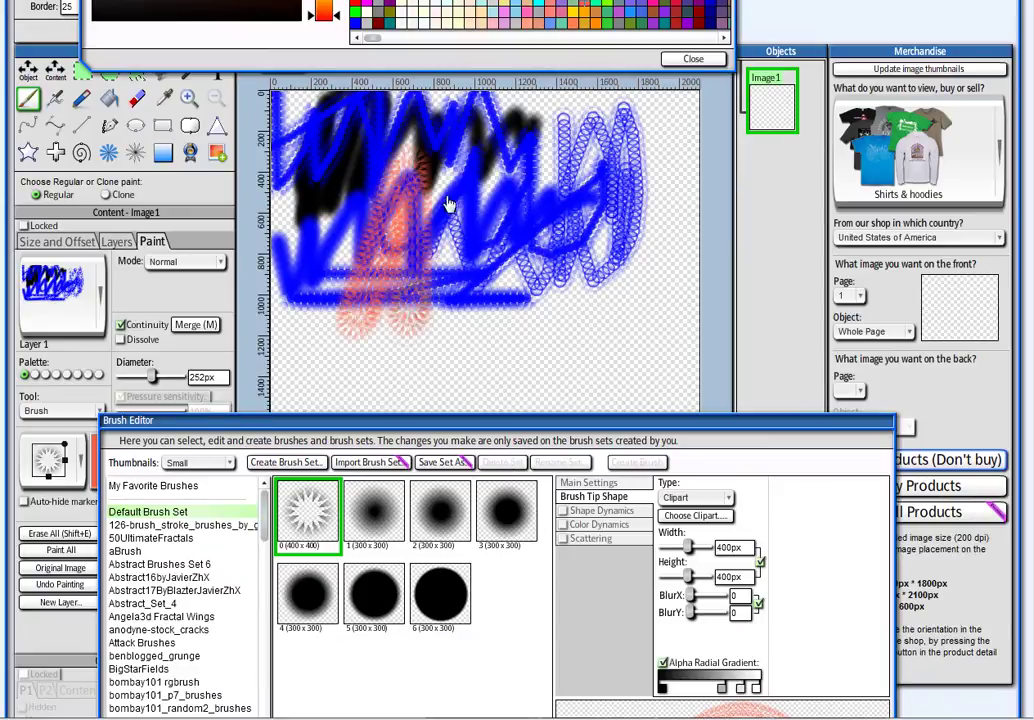
left_click_drag(449, 205, 398, 75)
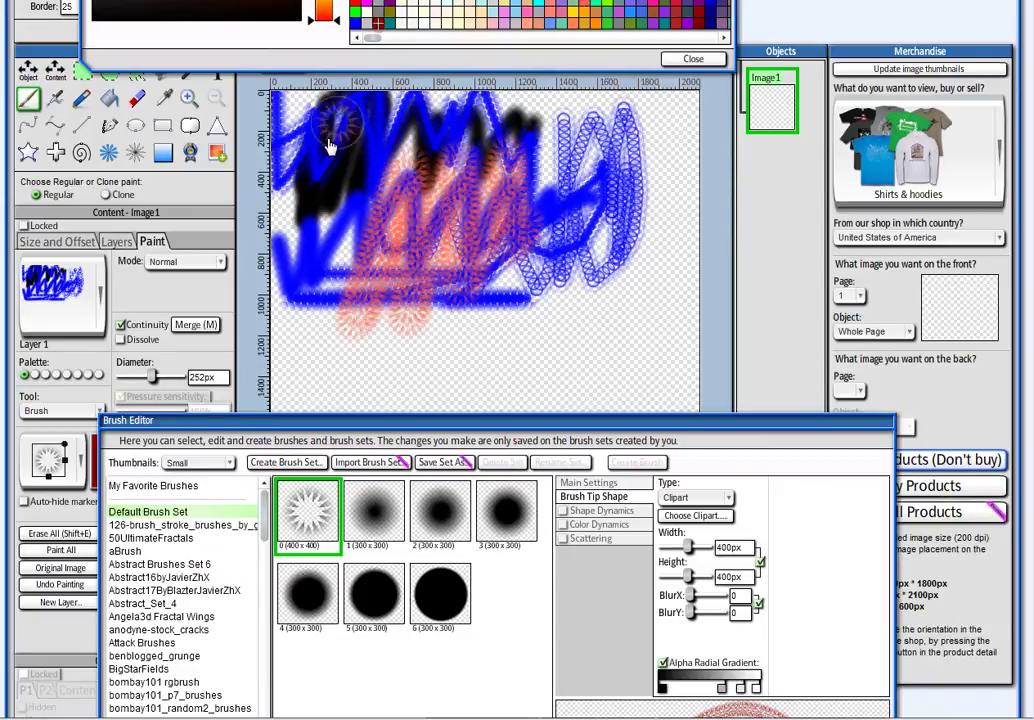
mouse_move(285, 110)
left_mouse_down()
mouse_move(310, 220)
mouse_move(487, 231)
mouse_move(598, 170)
mouse_move(523, 282)
left_mouse_up()
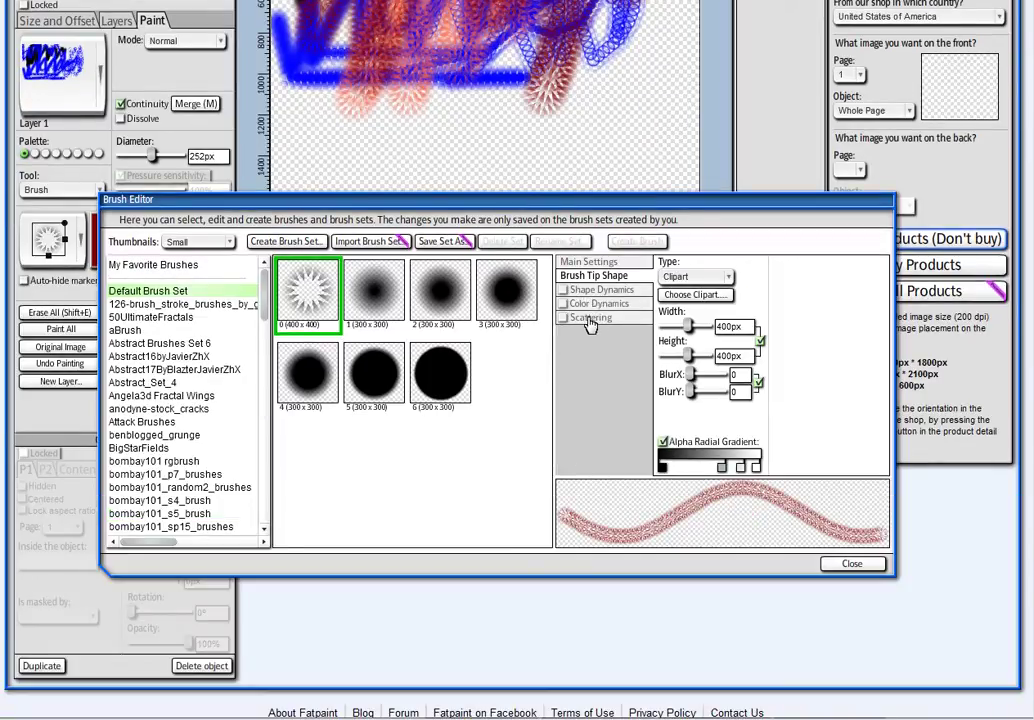
- Enable Scattering (200% amount, count 2) and paint dark red starbursts over nearly the whole canvas
left_click(590, 318)
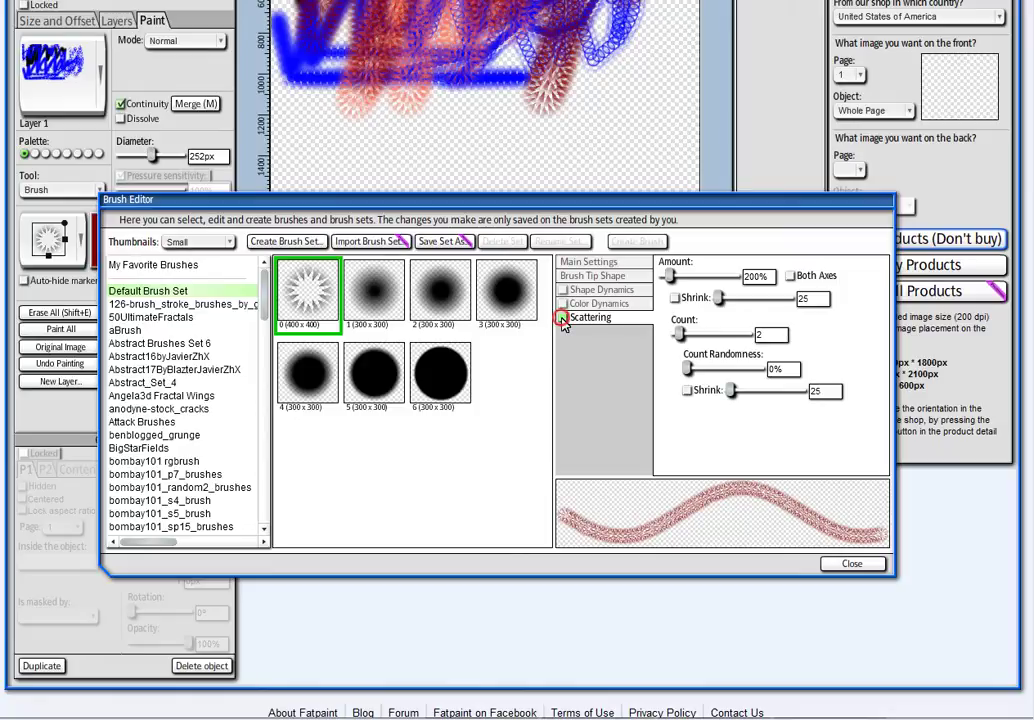
left_click(562, 318)
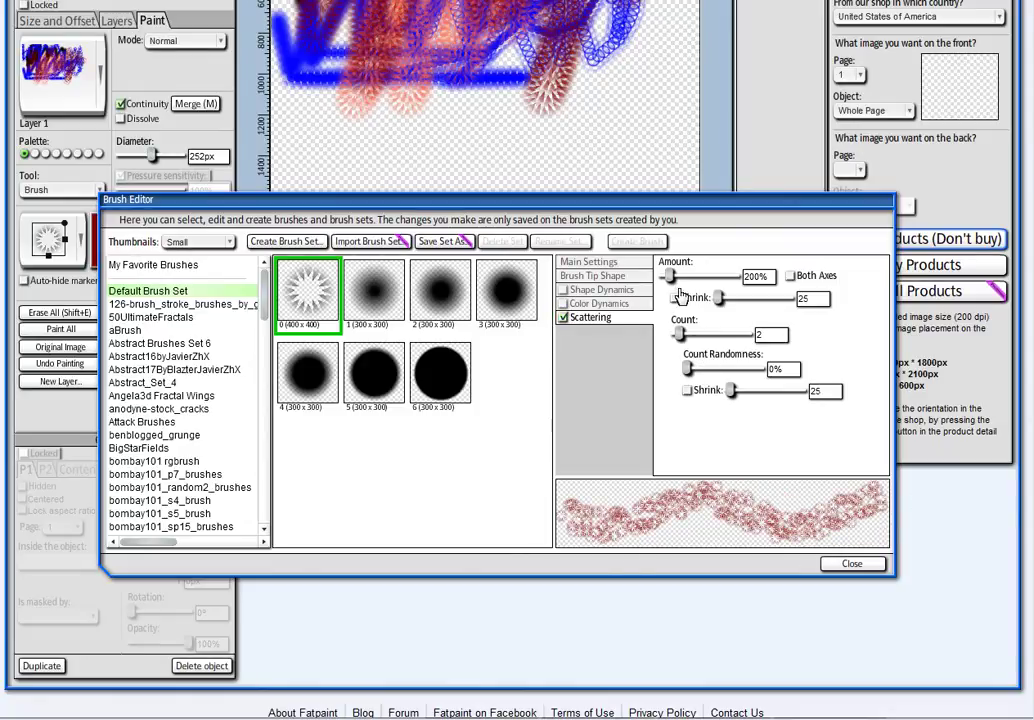
scroll(680, 296, "up", 3)
mouse_move(474, 404)
left_mouse_down()
mouse_move(394, 326)
mouse_move(407, 402)
mouse_move(468, 375)
mouse_move(540, 218)
mouse_move(596, 424)
mouse_move(667, 335)
mouse_move(701, 107)
mouse_move(608, 287)
mouse_move(564, 77)
mouse_move(438, 290)
mouse_move(356, 195)
mouse_move(337, 91)
mouse_move(432, 217)
mouse_move(422, 160)
mouse_move(526, 104)
mouse_move(285, 135)
mouse_move(256, 343)
mouse_move(314, 432)
mouse_move(323, 398)
mouse_move(369, 425)
mouse_move(371, 556)
mouse_move(323, 428)
mouse_move(336, 437)
mouse_move(675, 345)
mouse_move(650, 477)
mouse_move(655, 364)
mouse_move(446, 329)
mouse_move(368, 257)
mouse_move(312, 132)
left_mouse_up()
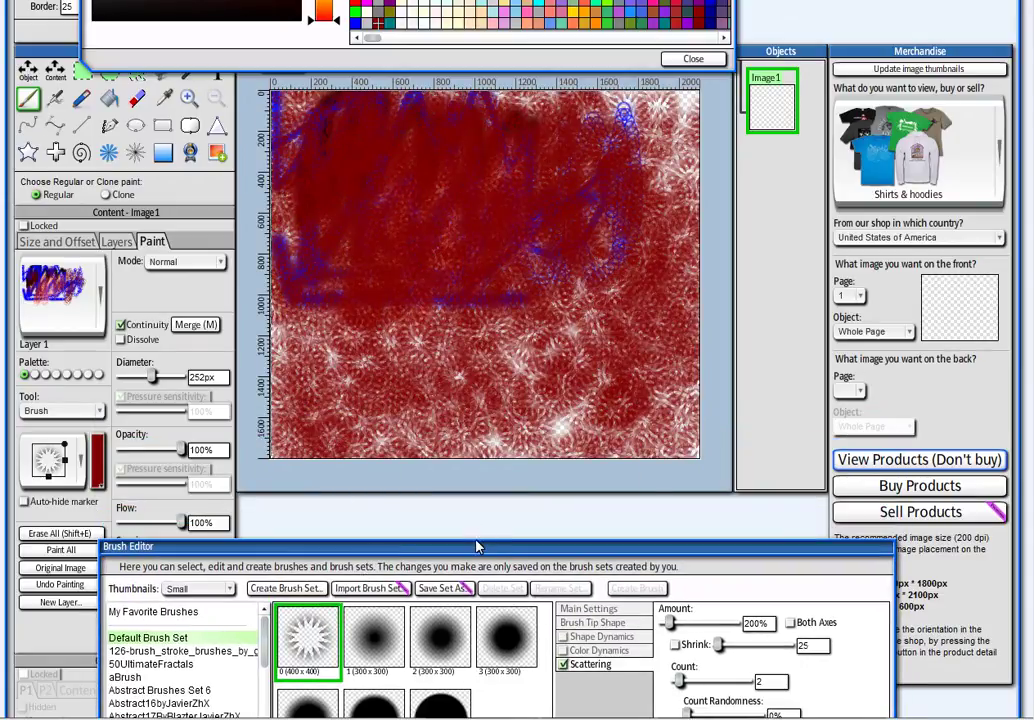
- Turn on the brush's Color Dynamics with Color Randomness at 100%
left_click_drag(477, 547, 456, 342)
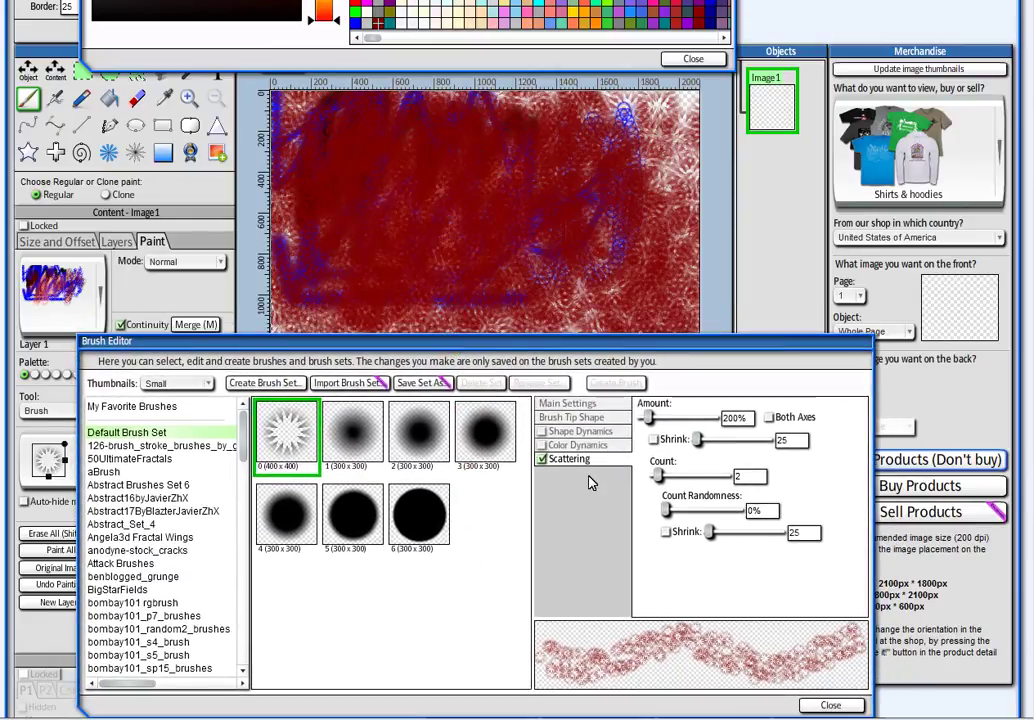
left_click(552, 446)
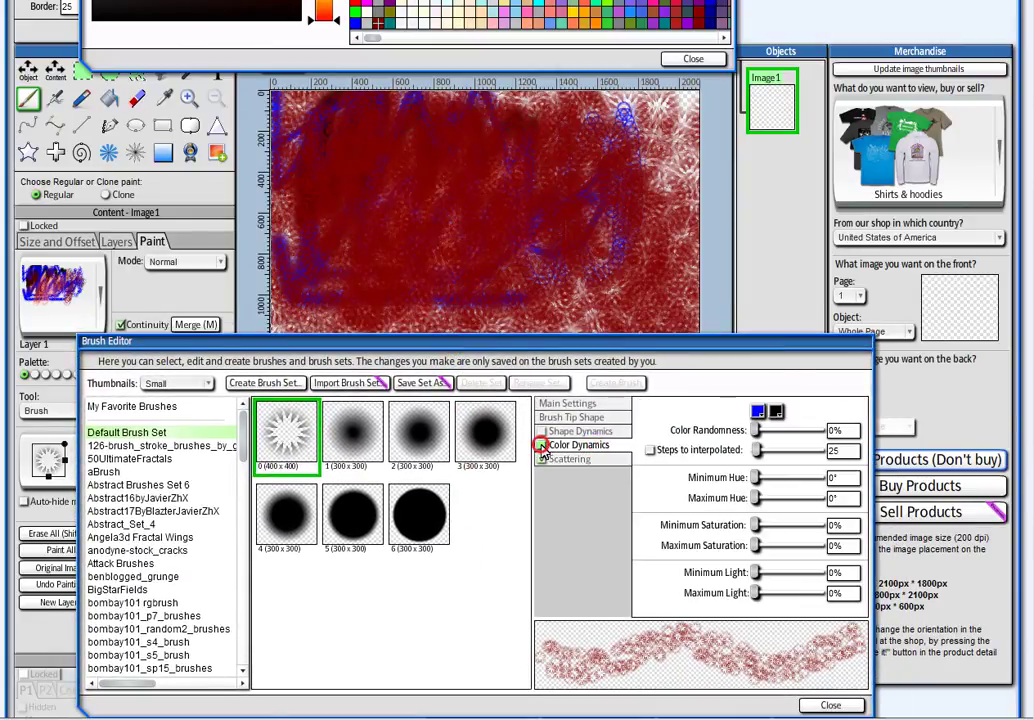
left_click(541, 445)
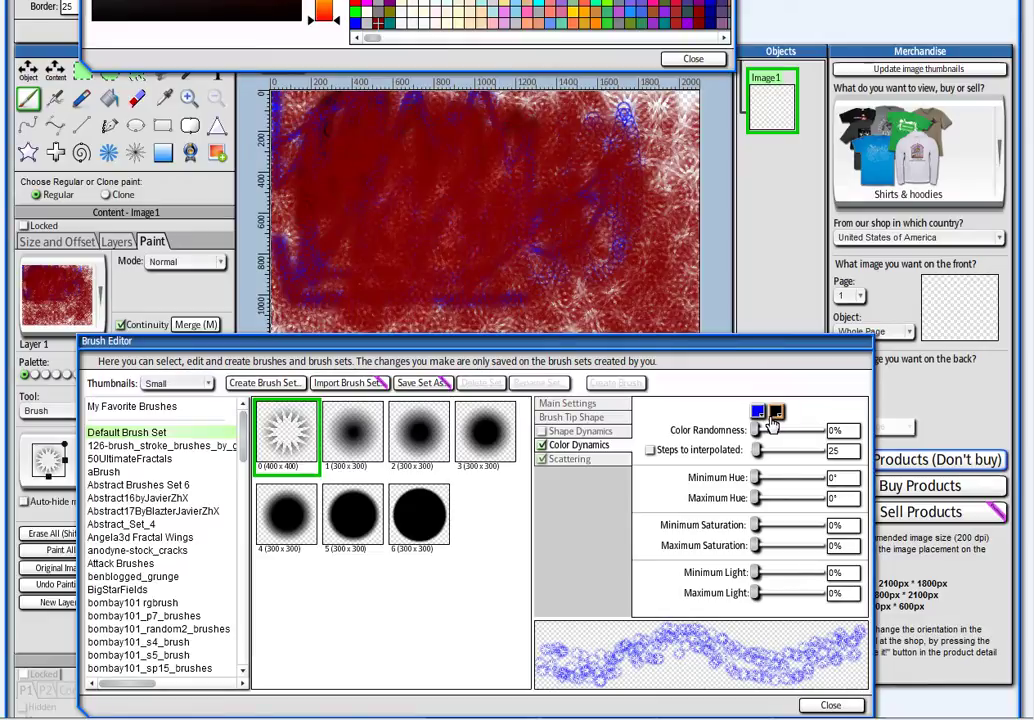
left_click_drag(757, 431, 826, 436)
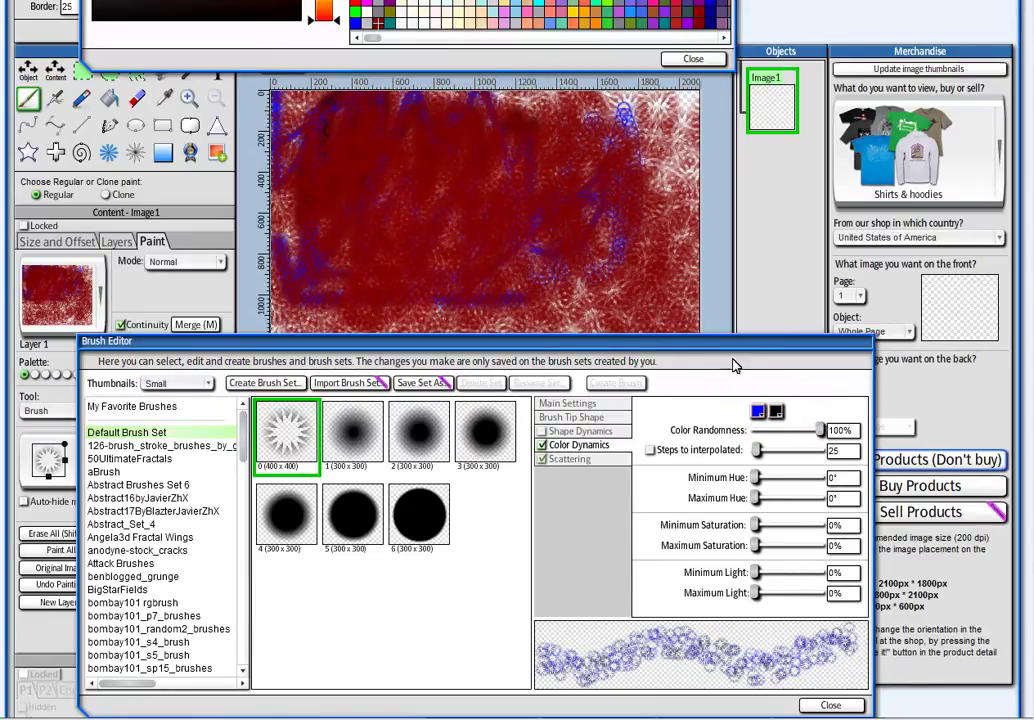
- Brush deep blue over almost all of the red canvas
left_click_drag(736, 346, 738, 457)
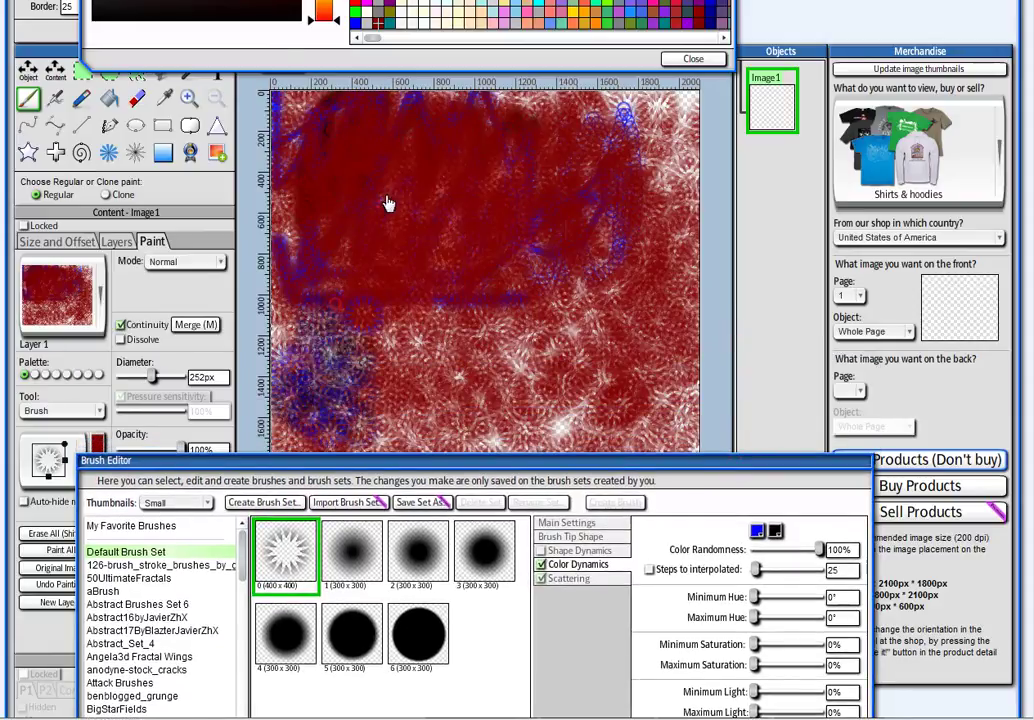
mouse_move(369, 122)
left_mouse_down()
mouse_move(397, 388)
mouse_move(468, 282)
mouse_move(535, 62)
mouse_move(622, 272)
mouse_move(685, 300)
mouse_move(669, 265)
mouse_move(490, 383)
left_mouse_up()
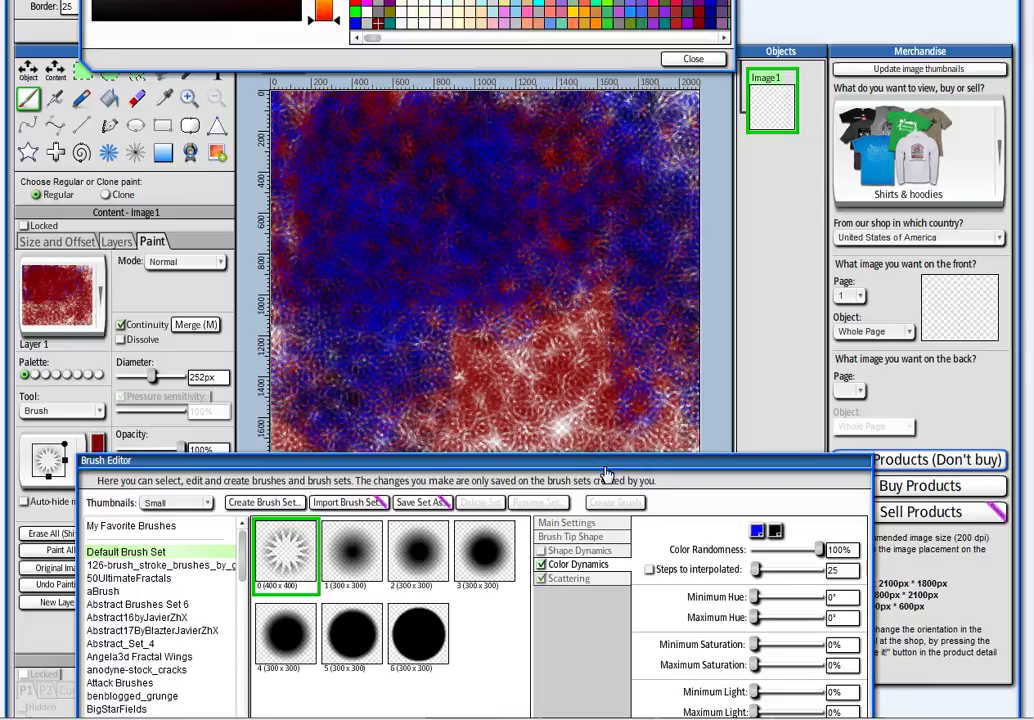
left_click_drag(560, 462, 609, 566)
mouse_move(667, 408)
left_mouse_down()
mouse_move(639, 380)
mouse_move(533, 443)
mouse_move(618, 449)
mouse_move(548, 357)
mouse_move(660, 97)
mouse_move(689, 132)
mouse_move(637, 120)
mouse_move(579, 147)
mouse_move(694, 143)
mouse_move(352, 145)
mouse_move(305, 122)
mouse_move(279, 222)
mouse_move(278, 397)
mouse_move(349, 256)
mouse_move(380, 428)
mouse_move(453, 380)
mouse_move(552, 430)
mouse_move(320, 436)
mouse_move(309, 453)
mouse_move(264, 428)
mouse_move(294, 480)
mouse_move(526, 392)
mouse_move(522, 418)
mouse_move(631, 443)
mouse_move(690, 178)
mouse_move(693, 490)
mouse_move(639, 443)
mouse_move(364, 447)
mouse_move(560, 440)
mouse_move(544, 419)
mouse_move(573, 395)
mouse_move(642, 383)
mouse_move(651, 349)
mouse_move(620, 401)
mouse_move(505, 304)
mouse_move(458, 232)
mouse_move(370, 166)
mouse_move(266, 366)
mouse_move(289, 392)
mouse_move(304, 455)
mouse_move(754, 495)
mouse_move(581, 181)
mouse_move(552, 190)
mouse_move(379, 489)
mouse_move(673, 310)
mouse_move(382, 348)
mouse_move(590, 313)
mouse_move(673, 127)
mouse_move(694, 117)
mouse_move(712, 353)
mouse_move(667, 57)
mouse_move(520, 323)
mouse_move(270, 277)
mouse_move(326, 62)
mouse_move(402, 497)
mouse_move(468, 560)
mouse_move(475, 321)
left_mouse_up()
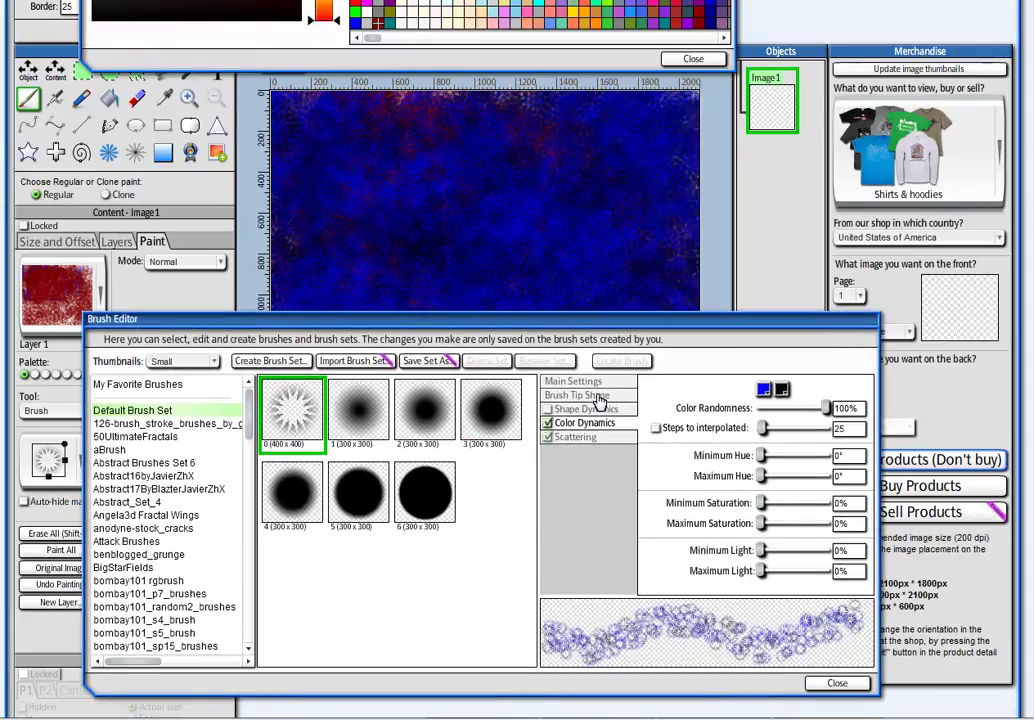
- Make the star-cross clipart from the Circle Things set the brush tip
left_click(598, 398)
left_click(670, 410)
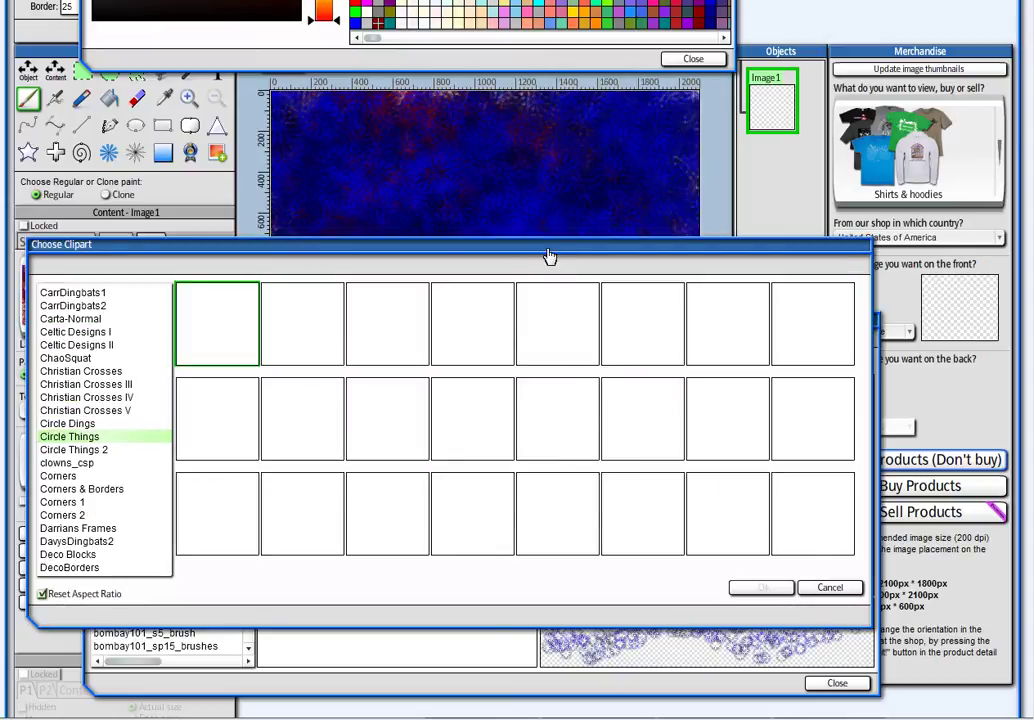
mouse_move(549, 257)
left_mouse_down()
mouse_move(596, 381)
mouse_move(590, 390)
left_mouse_up()
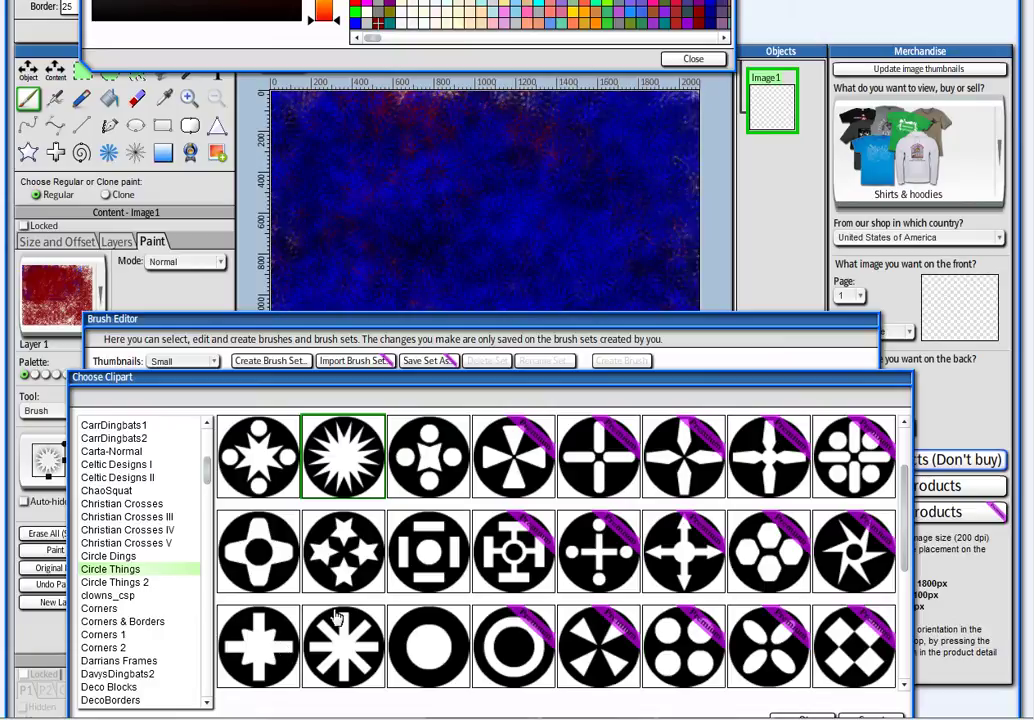
left_click(343, 552)
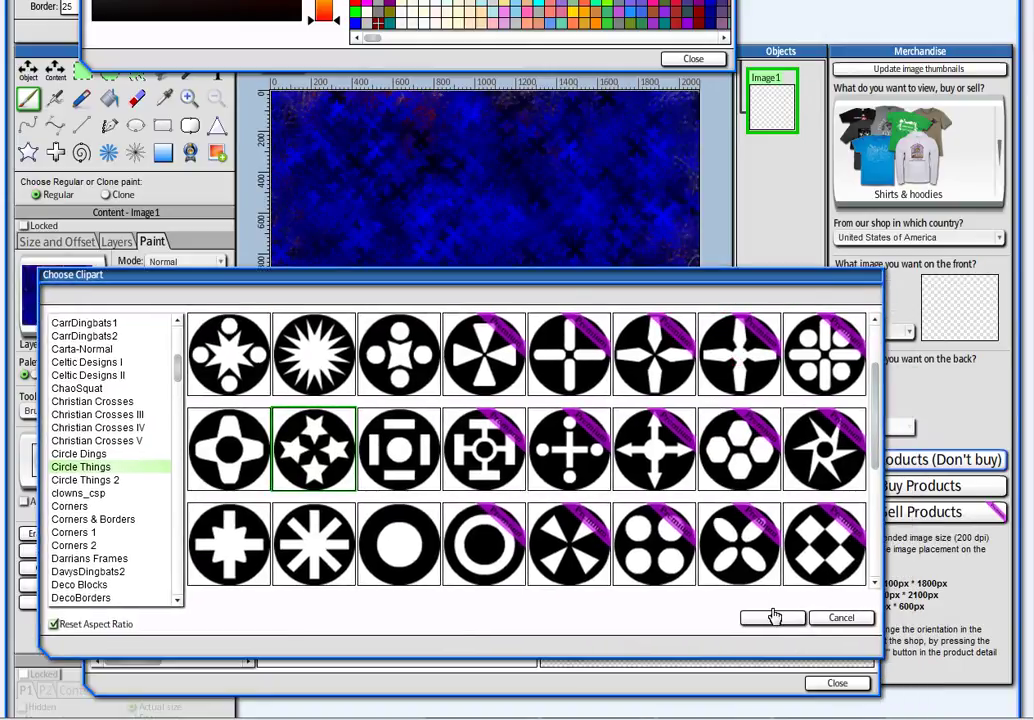
left_click(775, 616)
- Close the Brush Editor and Color Tool and view the canvas at 40%
left_click(834, 684)
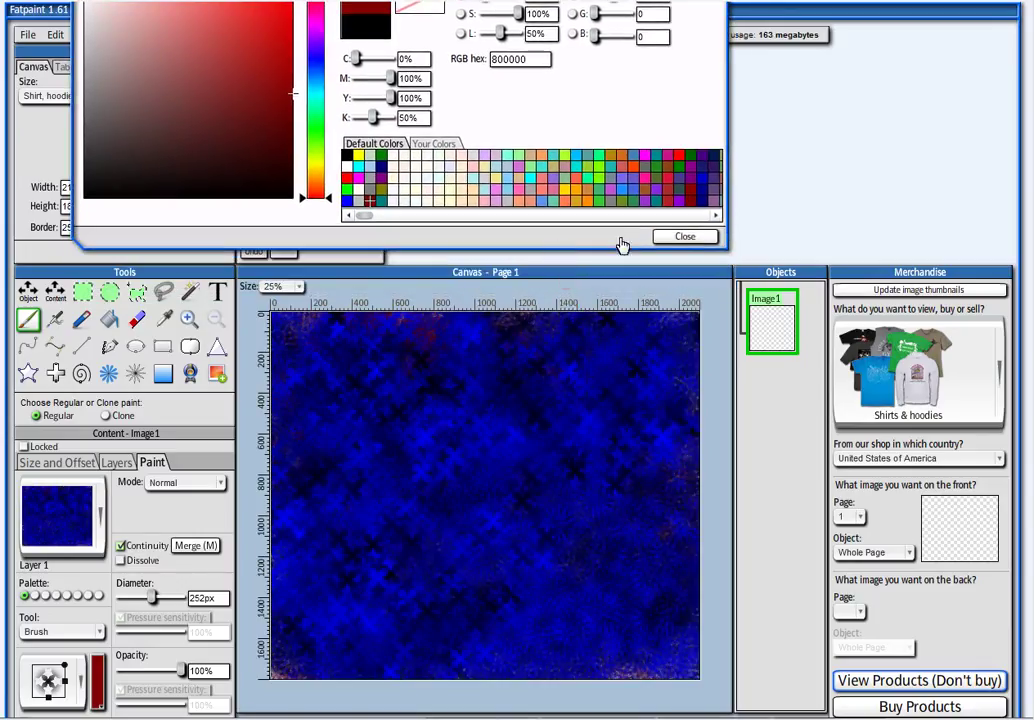
left_click(673, 233)
left_click(289, 286)
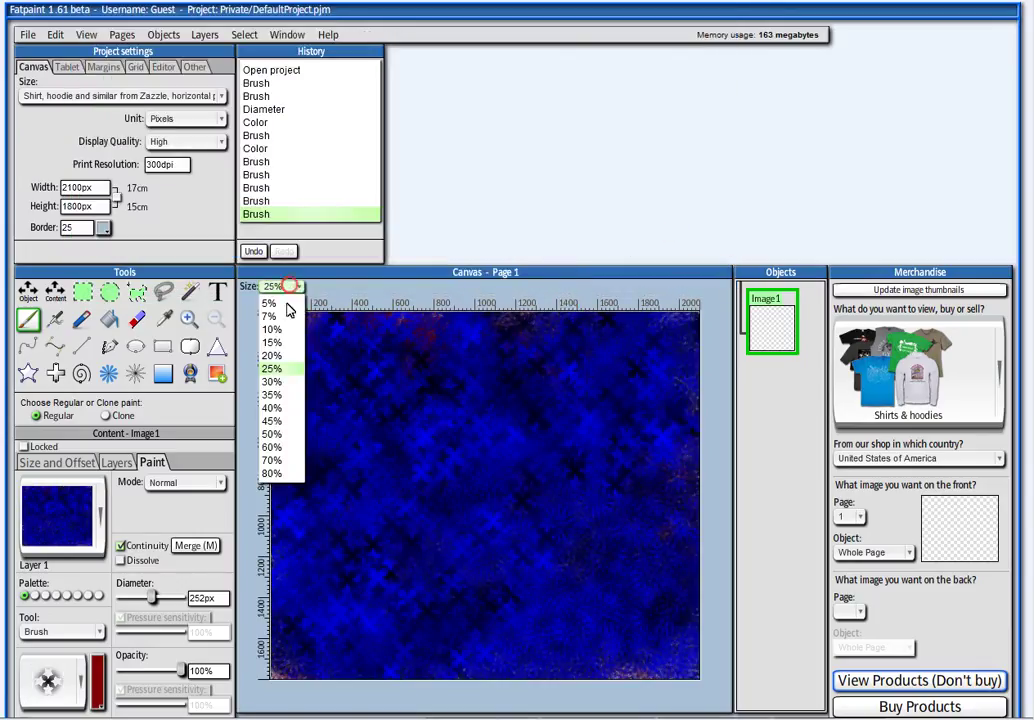
left_click(271, 407)
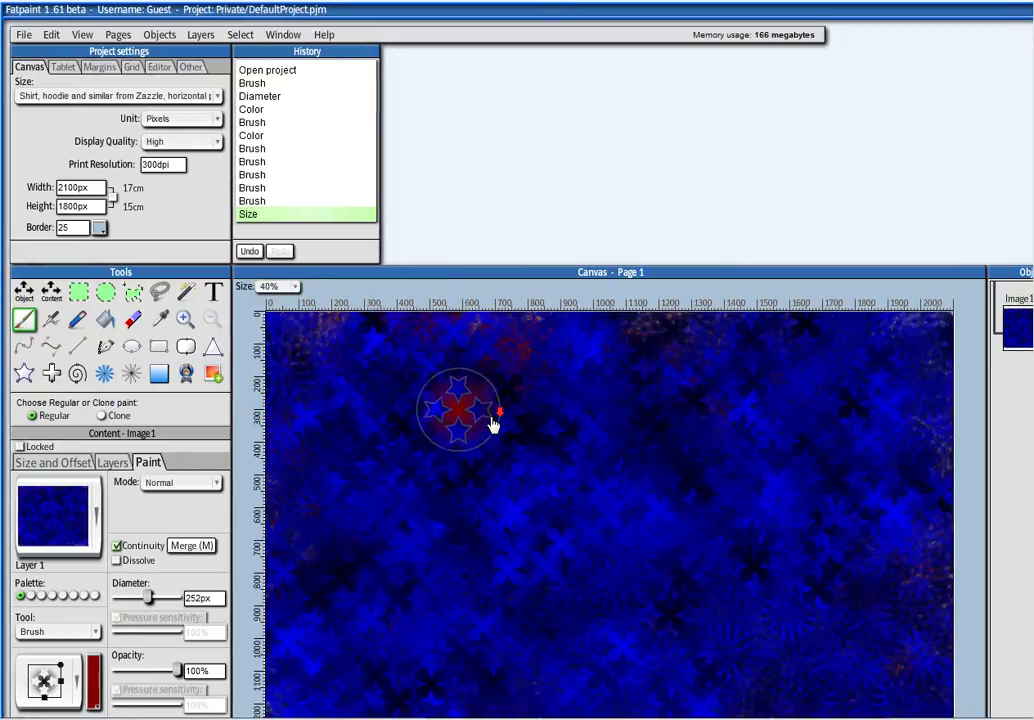
scroll(491, 424, "down", 4)
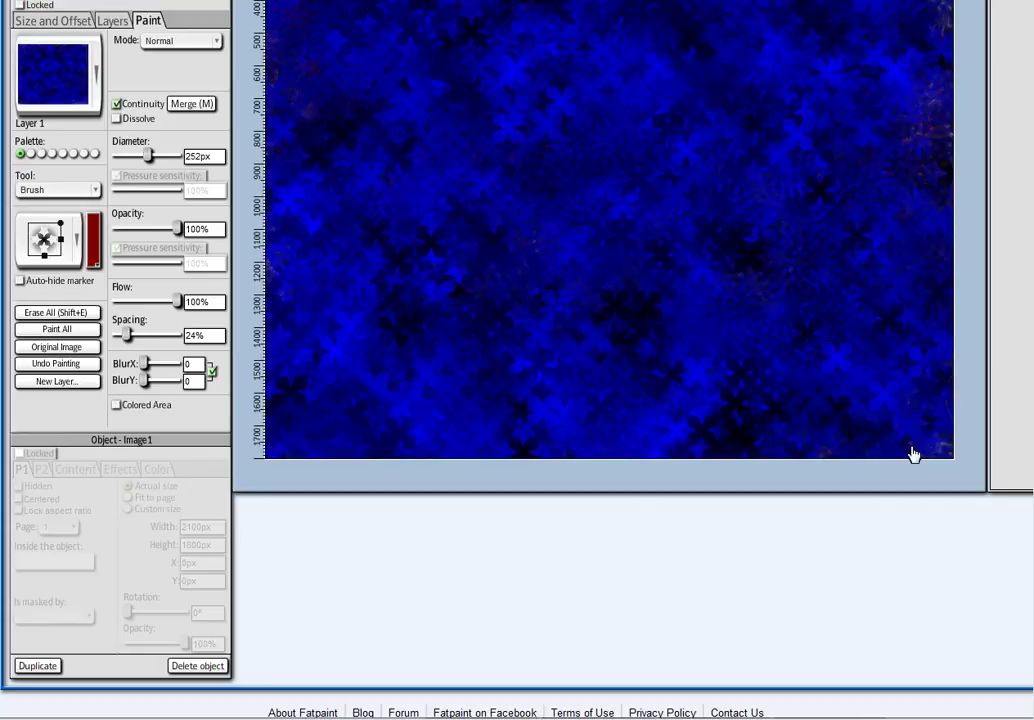
scroll(812, 451, "up", 2)
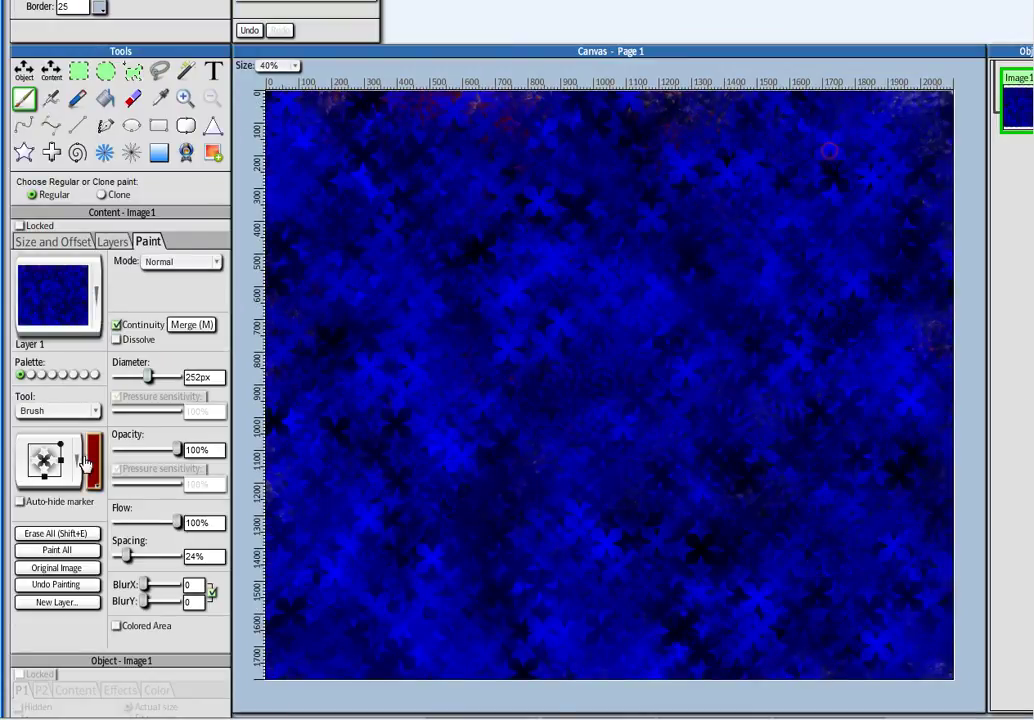
- Set the brush colour to dark red 800000 and paint star-cross strokes across the canvas
left_click(44, 460)
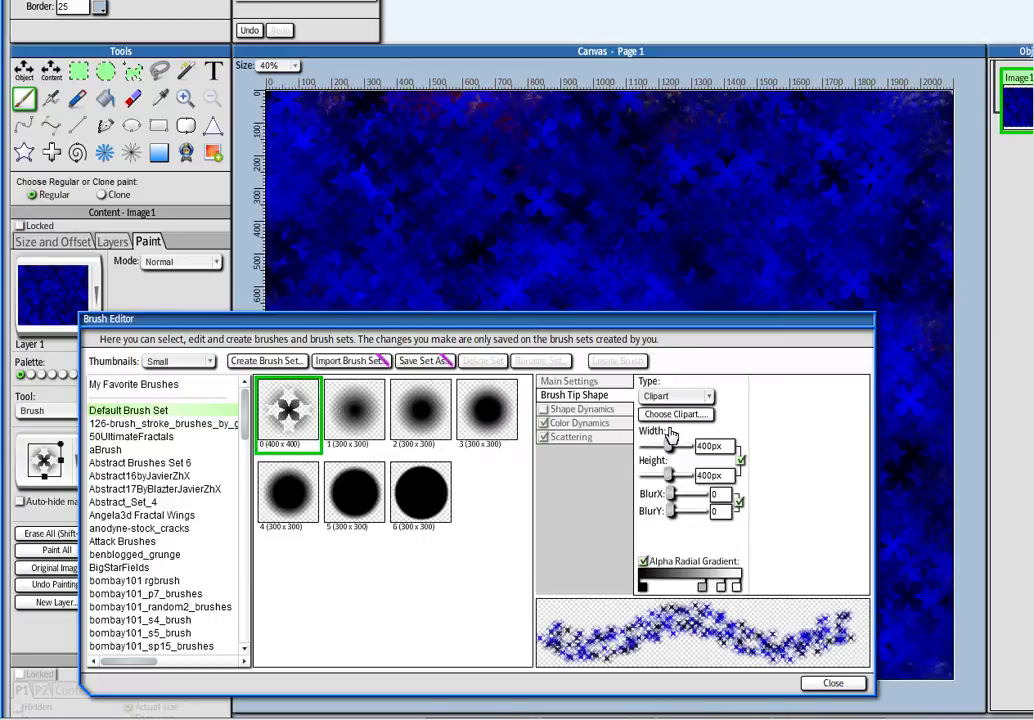
left_click(582, 423)
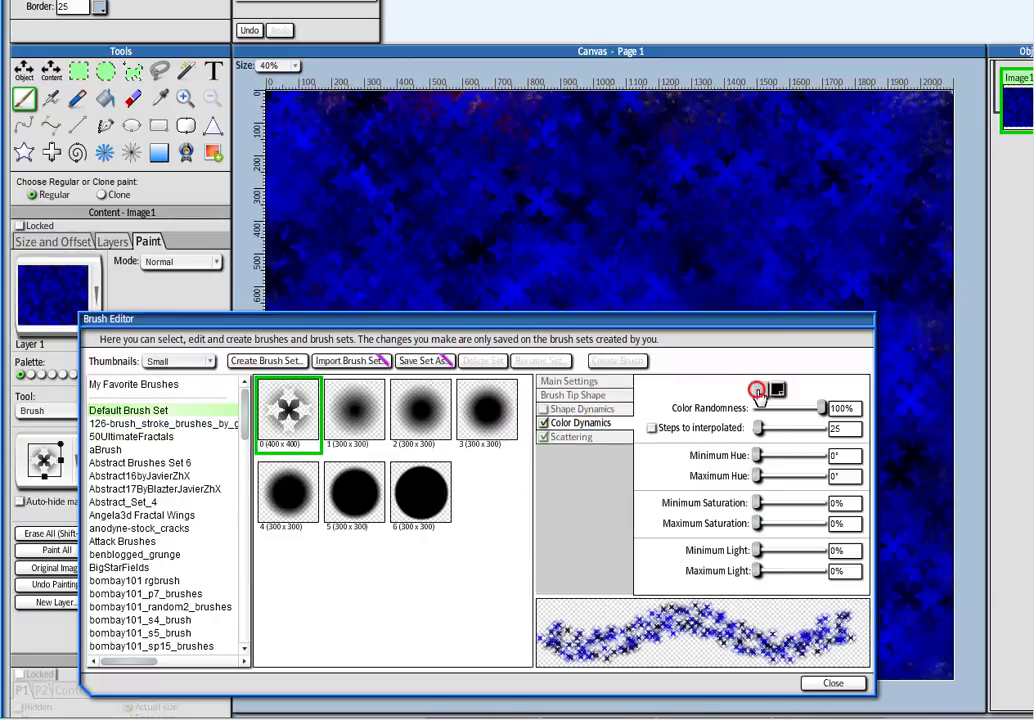
left_click(759, 390)
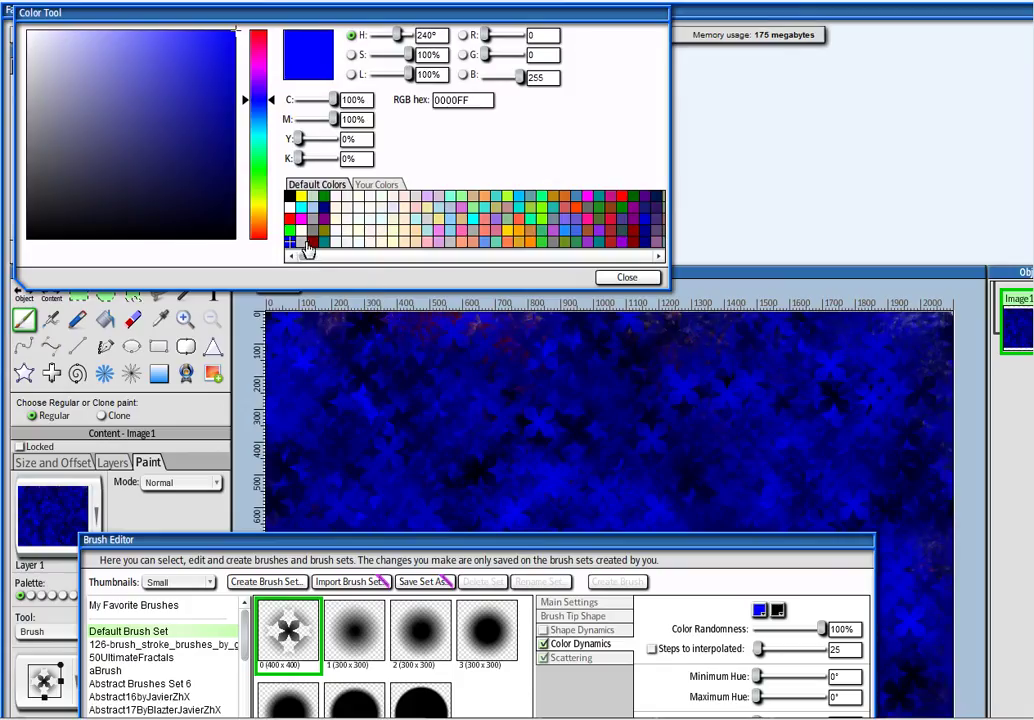
left_click(311, 243)
mouse_move(365, 492)
left_mouse_down()
mouse_move(487, 496)
mouse_move(713, 378)
mouse_move(918, 418)
mouse_move(362, 411)
mouse_move(803, 492)
mouse_move(650, 330)
left_mouse_up()
- Switch to FF6347 and cover the rest of the canvas in orange-red strokes
left_click(517, 222)
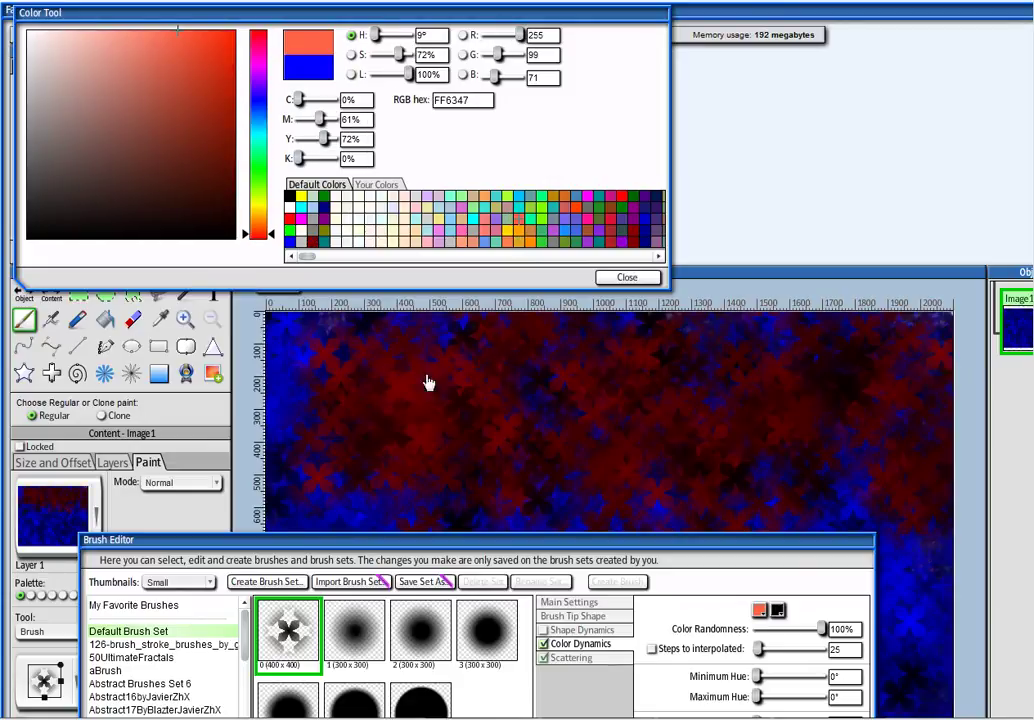
mouse_move(427, 381)
left_mouse_down()
mouse_move(392, 492)
mouse_move(494, 333)
mouse_move(526, 457)
mouse_move(654, 529)
mouse_move(735, 422)
left_mouse_up()
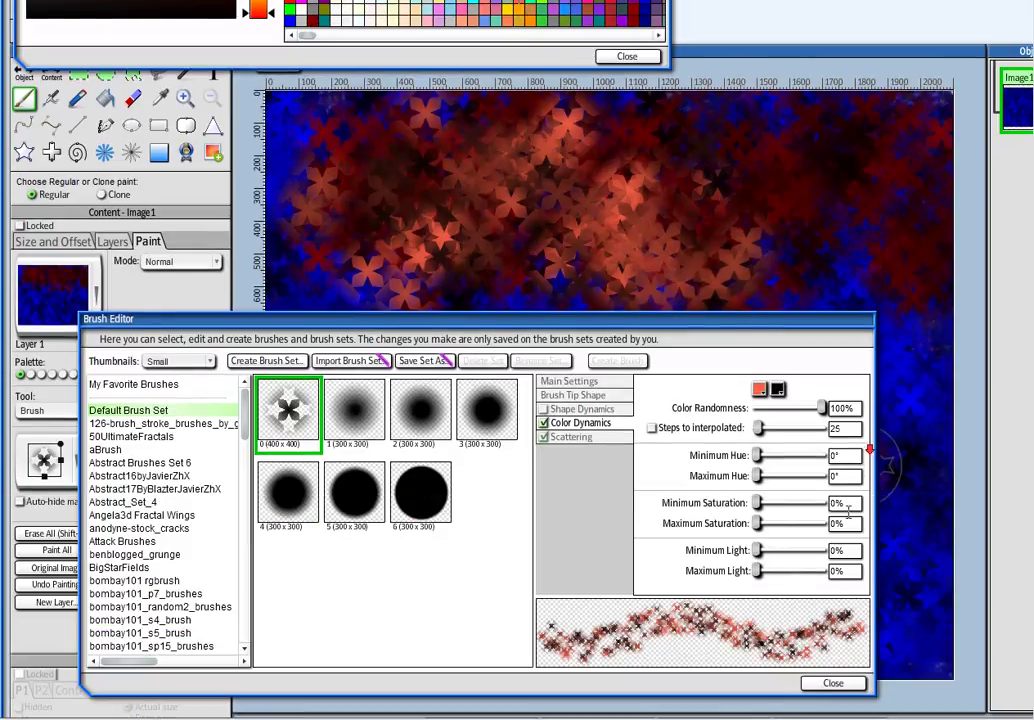
left_click(628, 56)
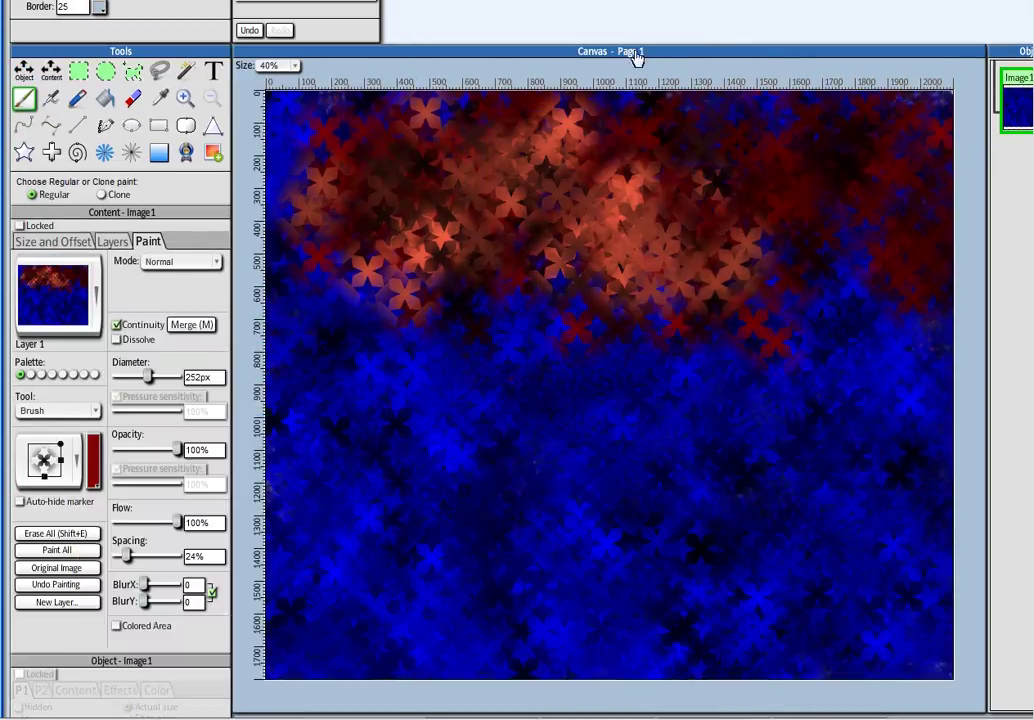
mouse_move(496, 455)
left_mouse_down()
mouse_move(405, 445)
mouse_move(367, 190)
mouse_move(347, 320)
mouse_move(330, 655)
mouse_move(397, 545)
mouse_move(407, 565)
mouse_move(352, 655)
mouse_move(797, 583)
mouse_move(712, 612)
mouse_move(872, 665)
mouse_move(912, 425)
mouse_move(918, 638)
mouse_move(918, 250)
mouse_move(890, 511)
mouse_move(782, 417)
mouse_move(746, 312)
mouse_move(686, 489)
mouse_move(539, 512)
mouse_move(482, 305)
mouse_move(594, 403)
mouse_move(671, 420)
mouse_move(828, 527)
mouse_move(883, 655)
mouse_move(417, 639)
mouse_move(327, 406)
mouse_move(309, 63)
mouse_move(322, 264)
mouse_move(339, 342)
mouse_move(837, 180)
mouse_move(888, 83)
mouse_move(896, 287)
mouse_move(947, 306)
mouse_move(840, 673)
mouse_move(827, 675)
mouse_move(778, 558)
mouse_move(515, 412)
mouse_move(534, 297)
mouse_move(270, 589)
mouse_move(324, 646)
mouse_move(732, 707)
mouse_move(651, 393)
mouse_move(922, 213)
mouse_move(656, 146)
mouse_move(761, 125)
mouse_move(388, 109)
mouse_move(294, 134)
mouse_move(264, 457)
mouse_move(271, 325)
mouse_move(485, 345)
mouse_move(520, 600)
mouse_move(563, 561)
mouse_move(576, 275)
left_mouse_up()
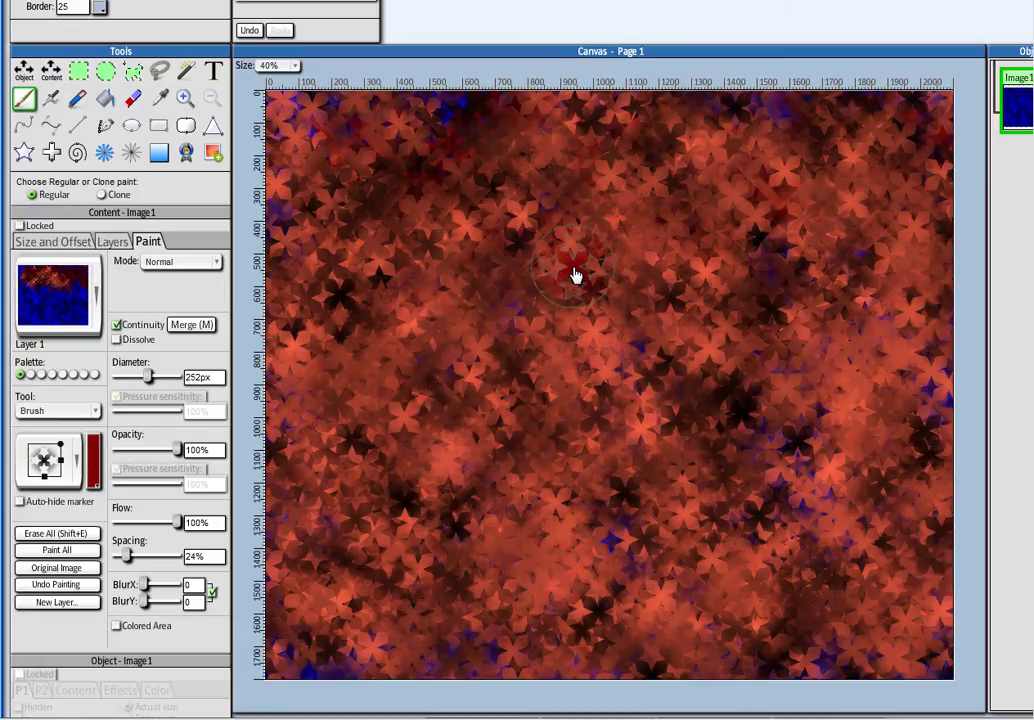
- Send the image to Zazzle and preview it on the ProKeds High Top sneaker, zoomed in
right_click(498, 254)
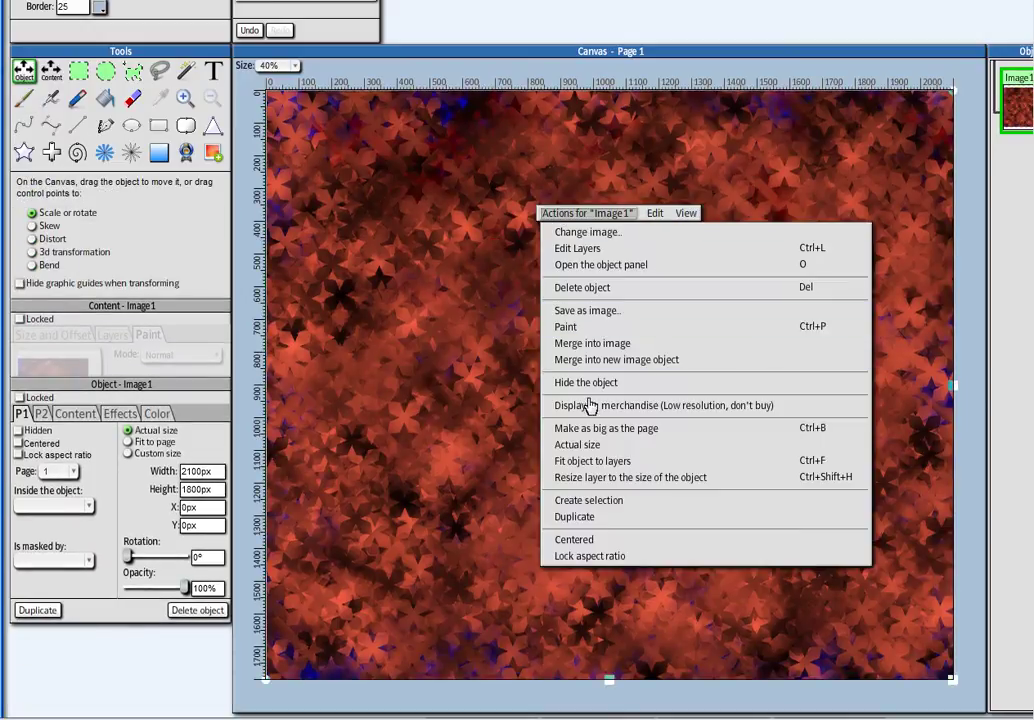
left_click(590, 405)
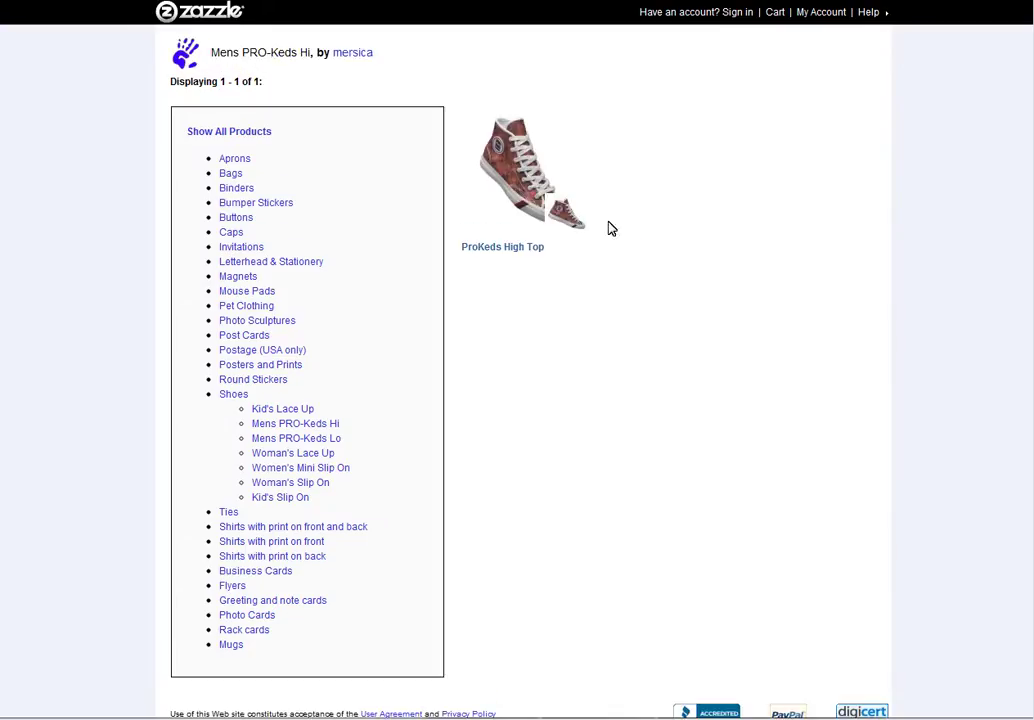
left_click(529, 180)
left_click(431, 85)
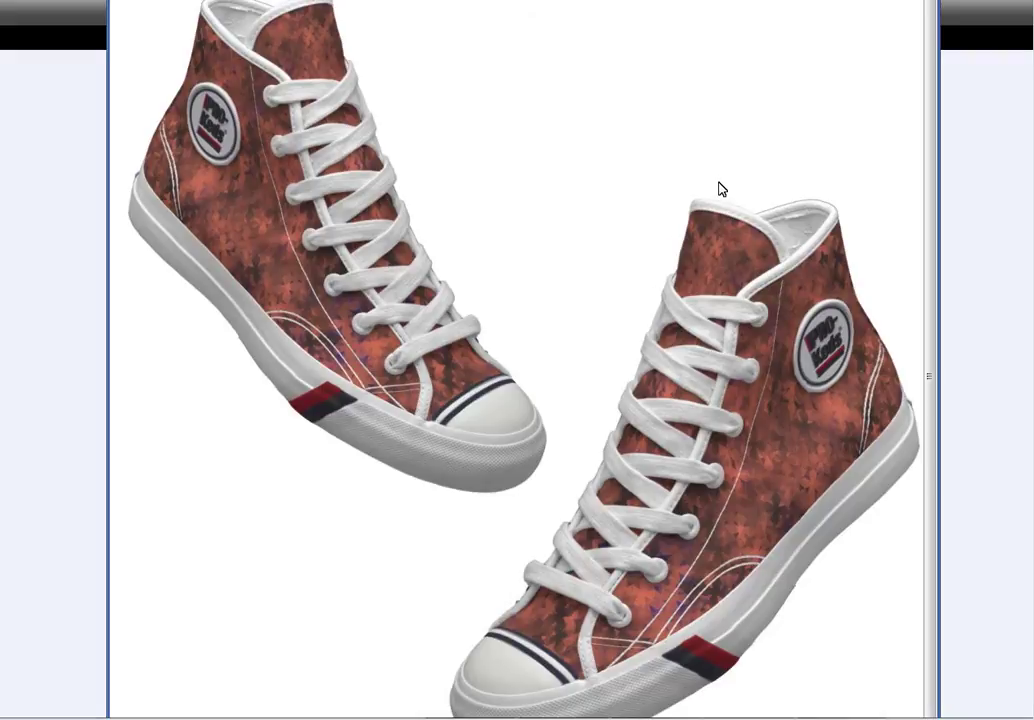
key("Escape")
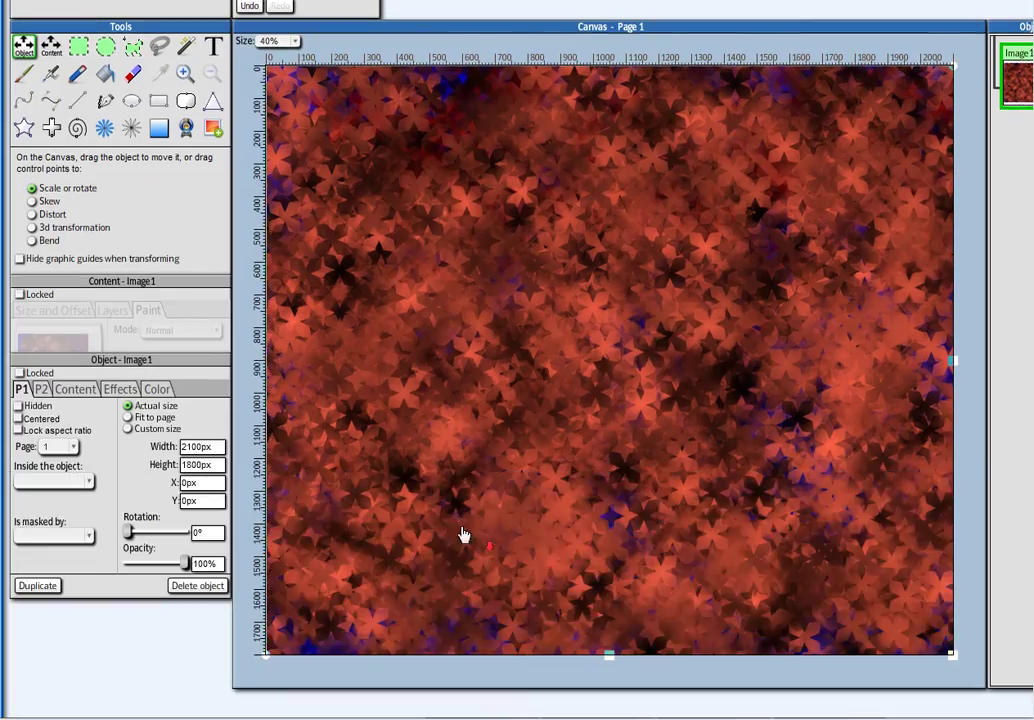
- Set Layer 1's colour adjustments to Contrast 38 and Saturation 42
left_click(116, 312)
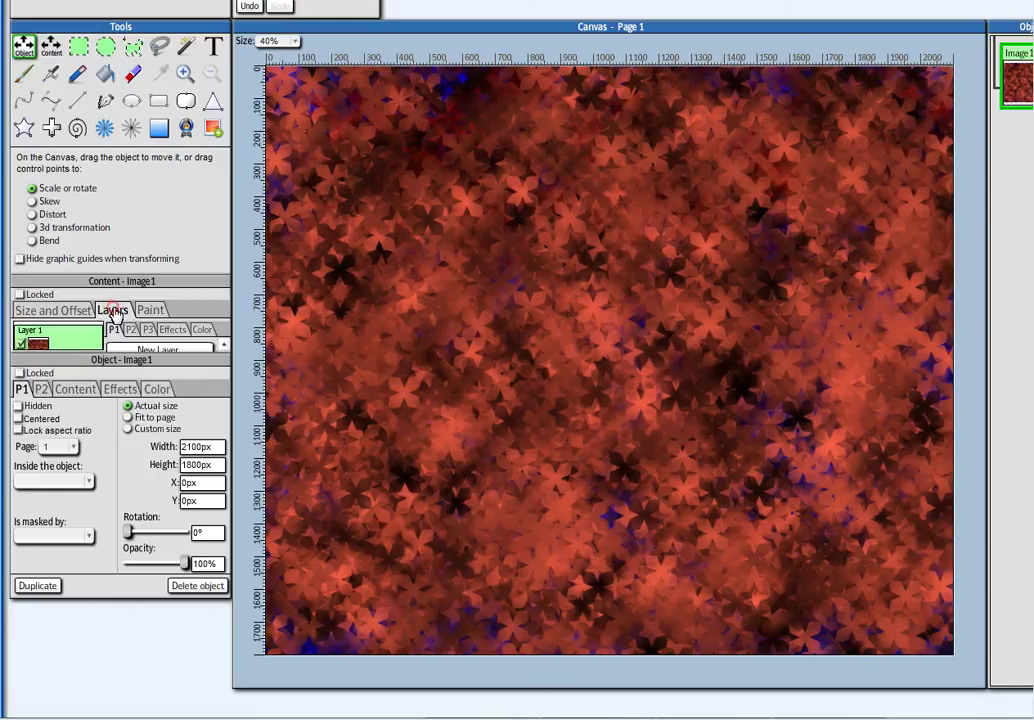
left_click(203, 330)
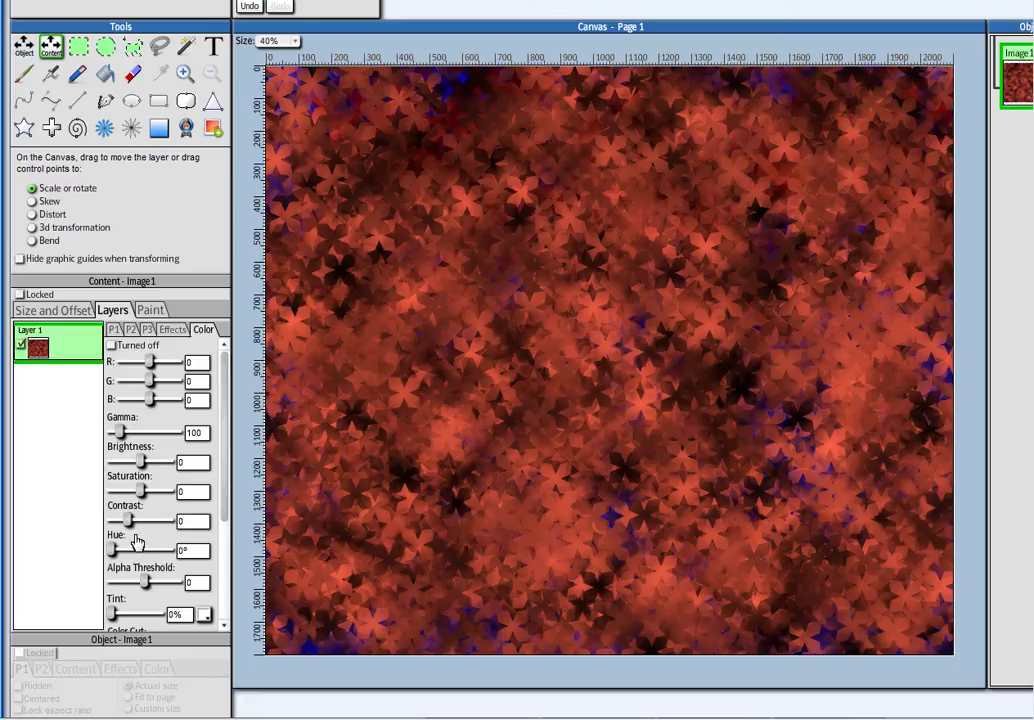
left_click_drag(126, 520, 133, 525)
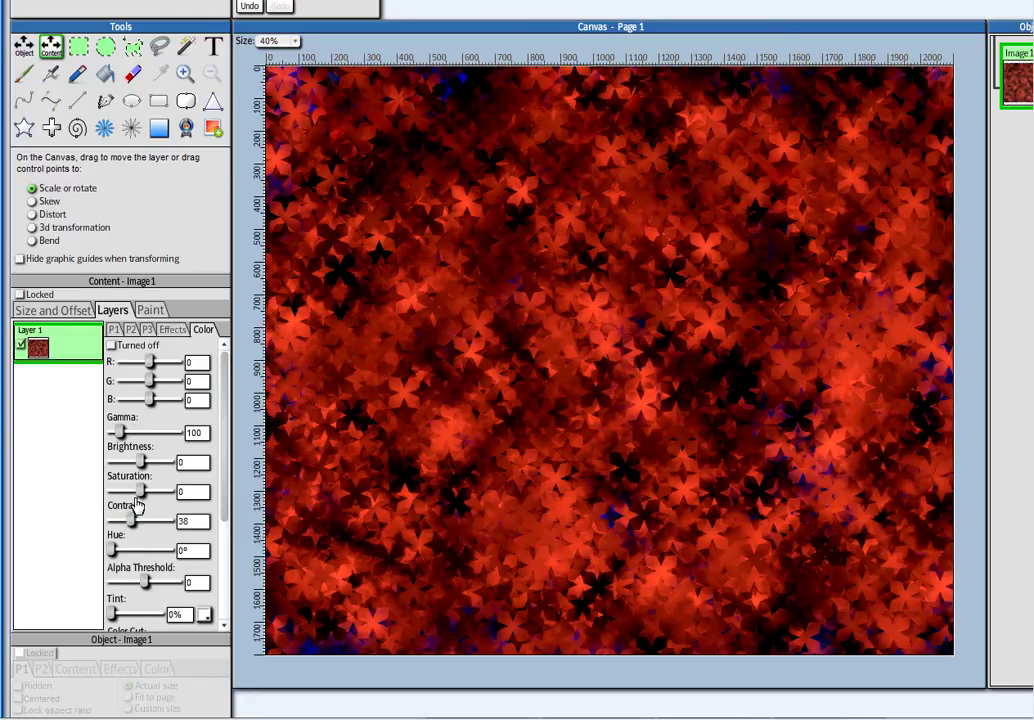
left_click_drag(143, 494, 148, 498)
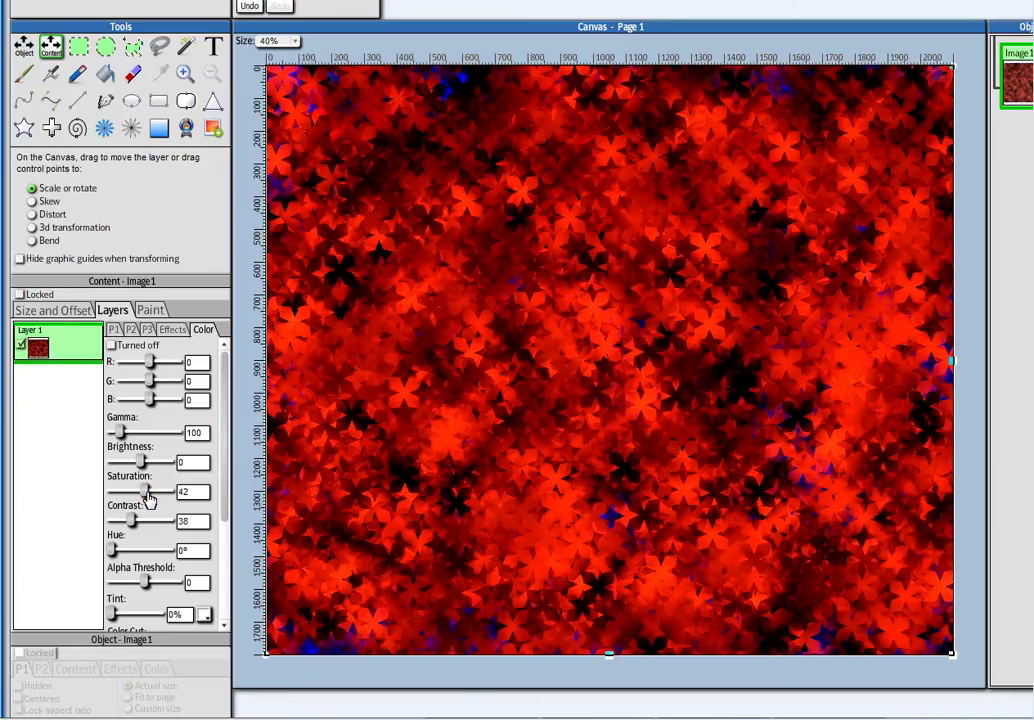
- Switch paint mode to Apply layer effects & color and brush vivid red across the canvas
left_click(152, 310)
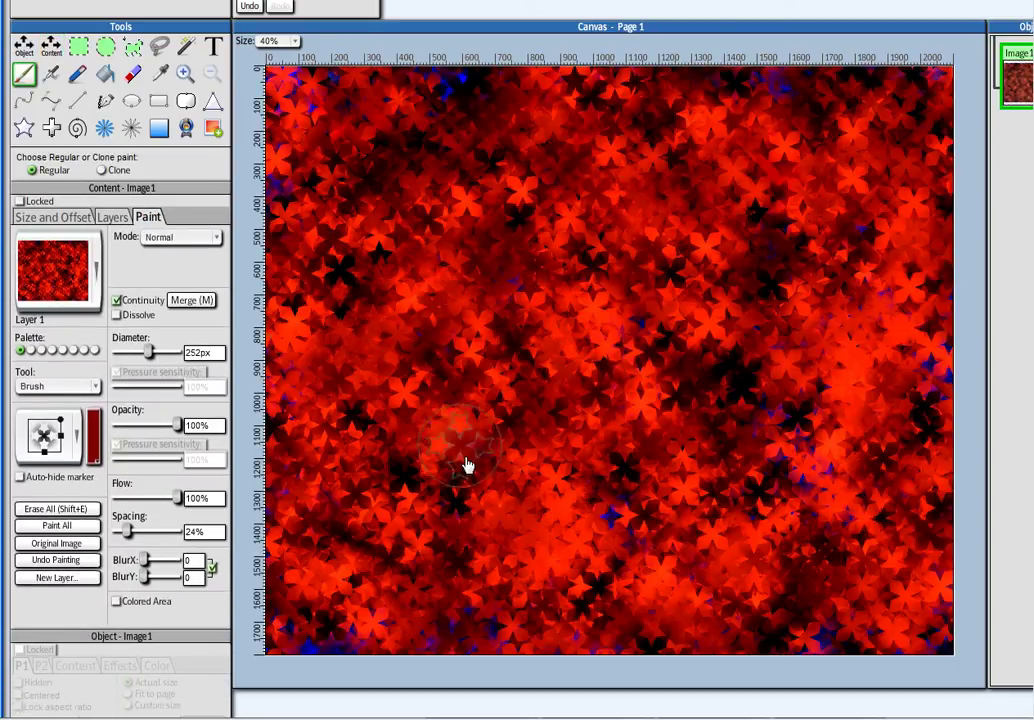
left_click(167, 244)
scroll(198, 318, "down", 6)
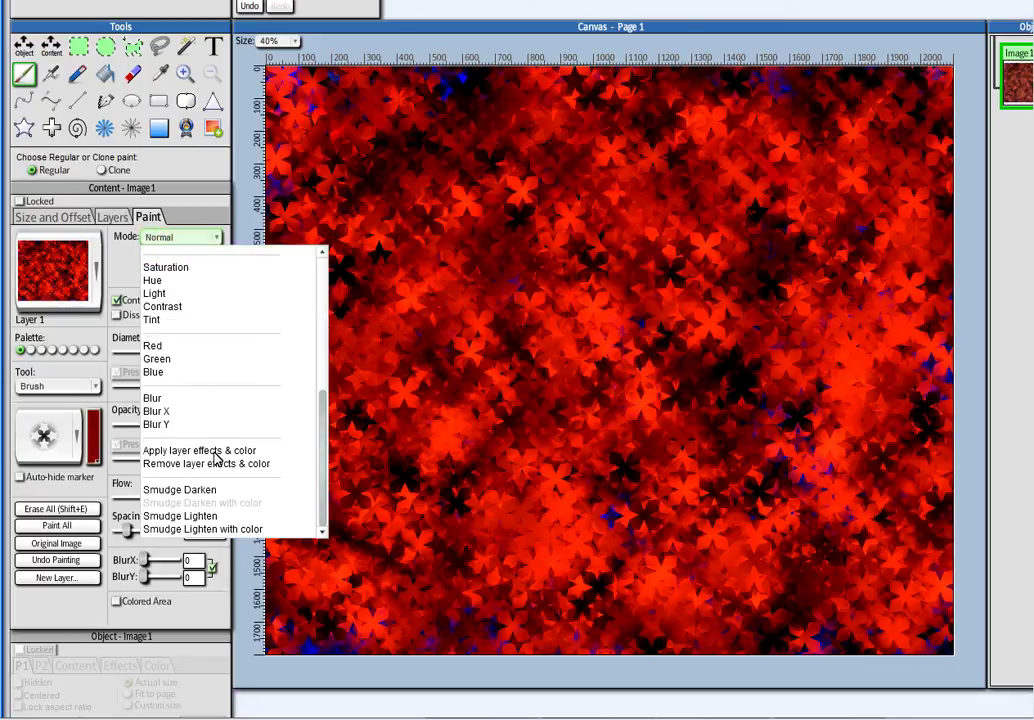
left_click(215, 451)
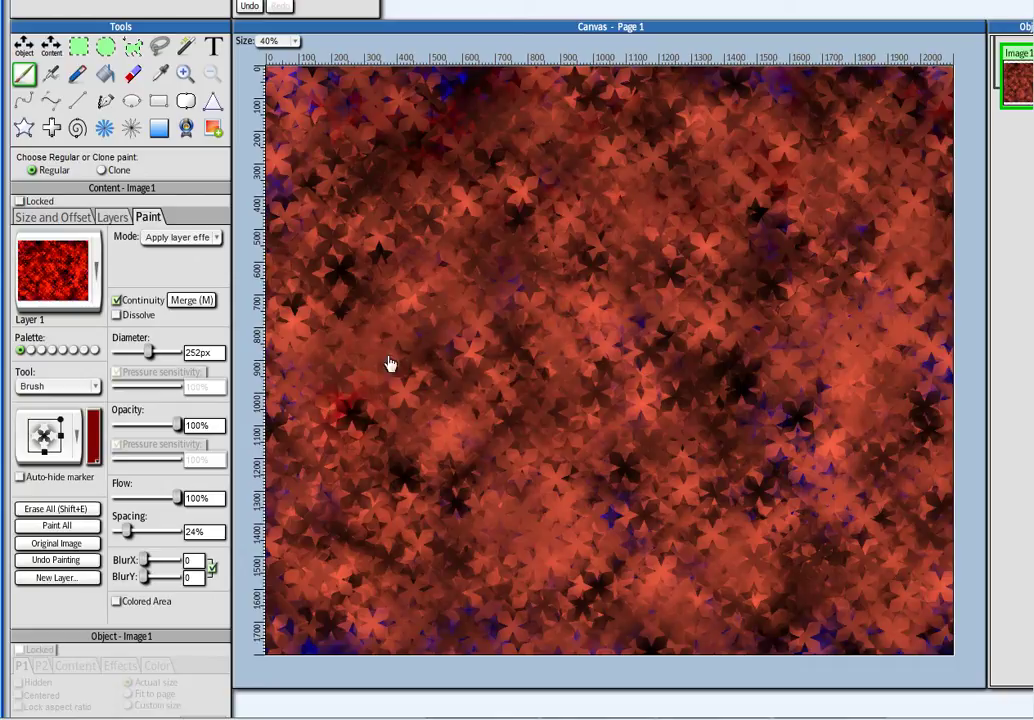
mouse_move(335, 138)
left_mouse_down()
mouse_move(333, 232)
mouse_move(415, 76)
mouse_move(419, 184)
mouse_move(478, 275)
mouse_move(547, 77)
mouse_move(677, 232)
mouse_move(680, 373)
mouse_move(795, 59)
mouse_move(851, 295)
mouse_move(946, 407)
mouse_move(824, 541)
mouse_move(830, 406)
mouse_move(856, 634)
mouse_move(808, 631)
mouse_move(898, 620)
mouse_move(595, 625)
mouse_move(630, 618)
mouse_move(489, 506)
mouse_move(324, 633)
mouse_move(334, 300)
mouse_move(311, 434)
mouse_move(379, 226)
mouse_move(474, 427)
mouse_move(488, 350)
mouse_move(646, 301)
mouse_move(661, 417)
mouse_move(737, 500)
left_mouse_up()
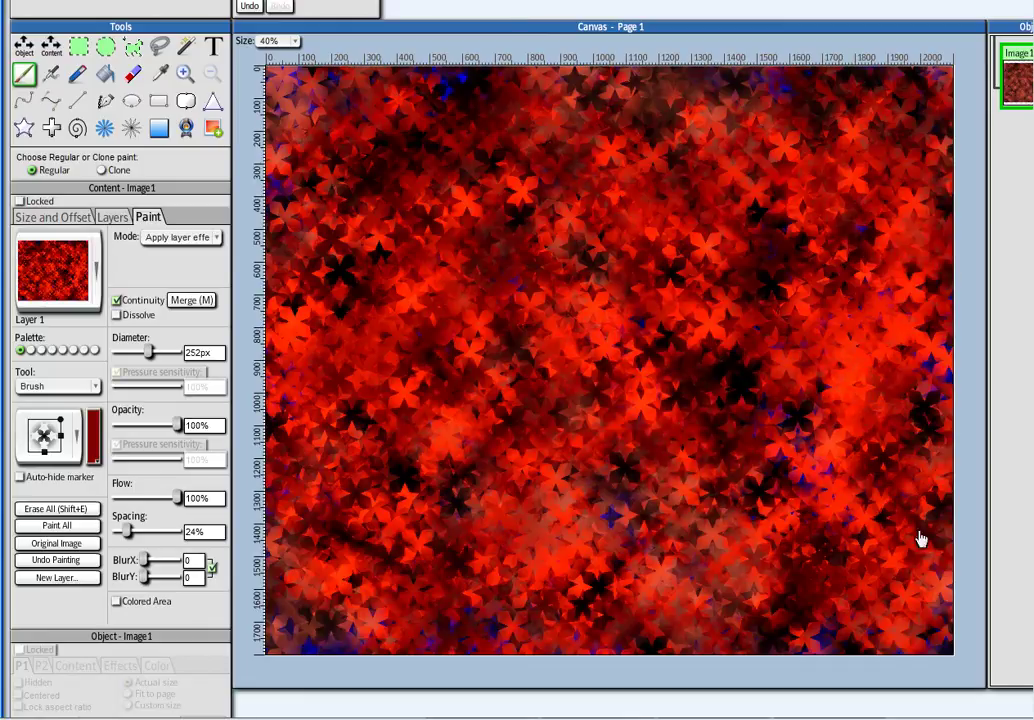
- Try a Blur-mode stroke across the canvas centre, then undo it
left_click(193, 243)
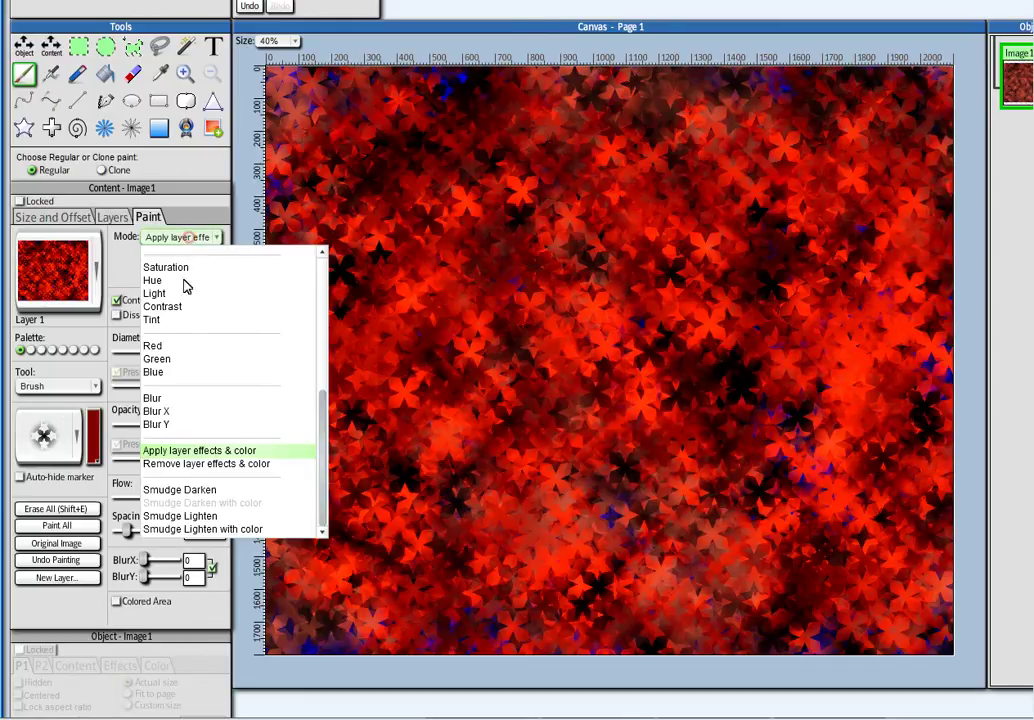
left_click(155, 399)
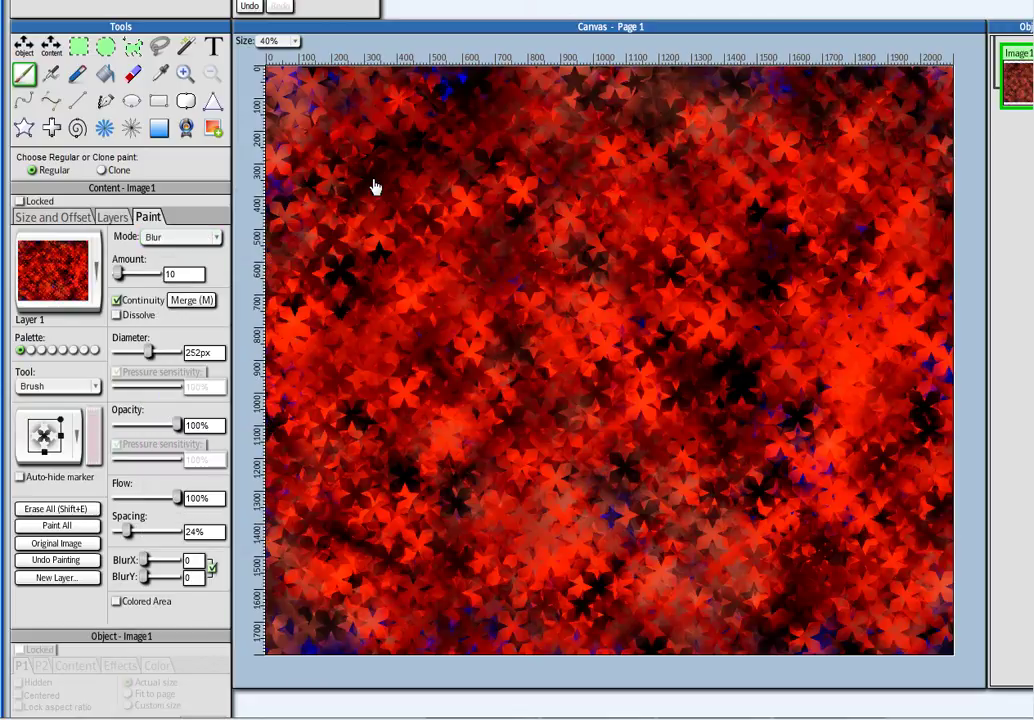
mouse_move(469, 129)
left_mouse_down()
mouse_move(505, 120)
mouse_move(516, 370)
mouse_move(708, 258)
mouse_move(735, 174)
mouse_move(870, 475)
mouse_move(653, 512)
mouse_move(609, 372)
mouse_move(828, 410)
left_mouse_up()
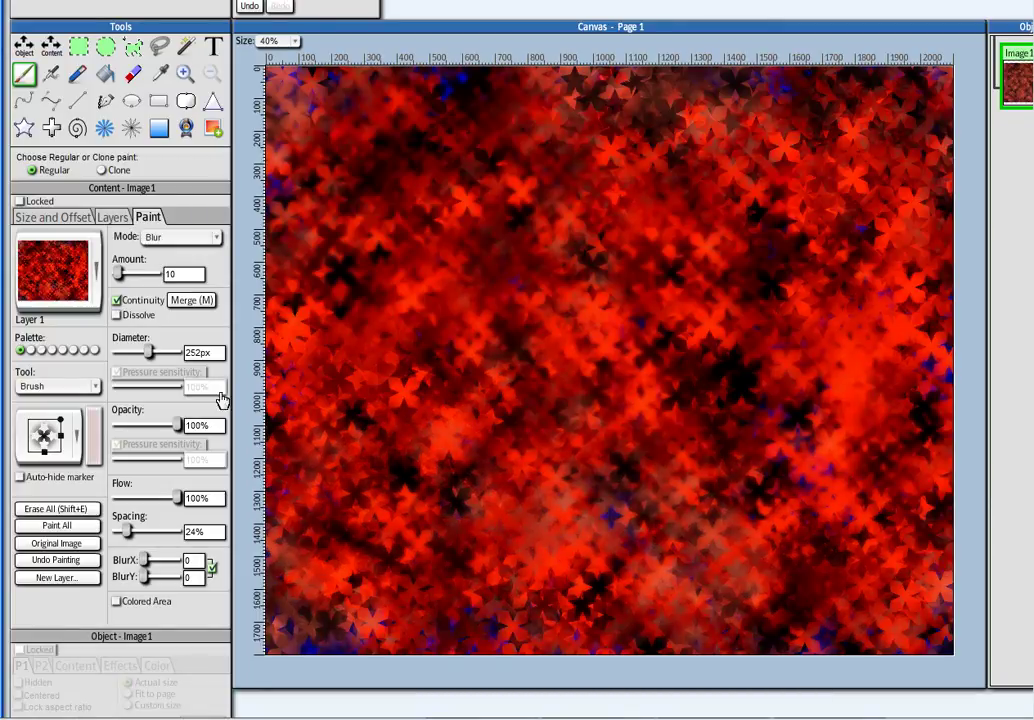
left_click(56, 560)
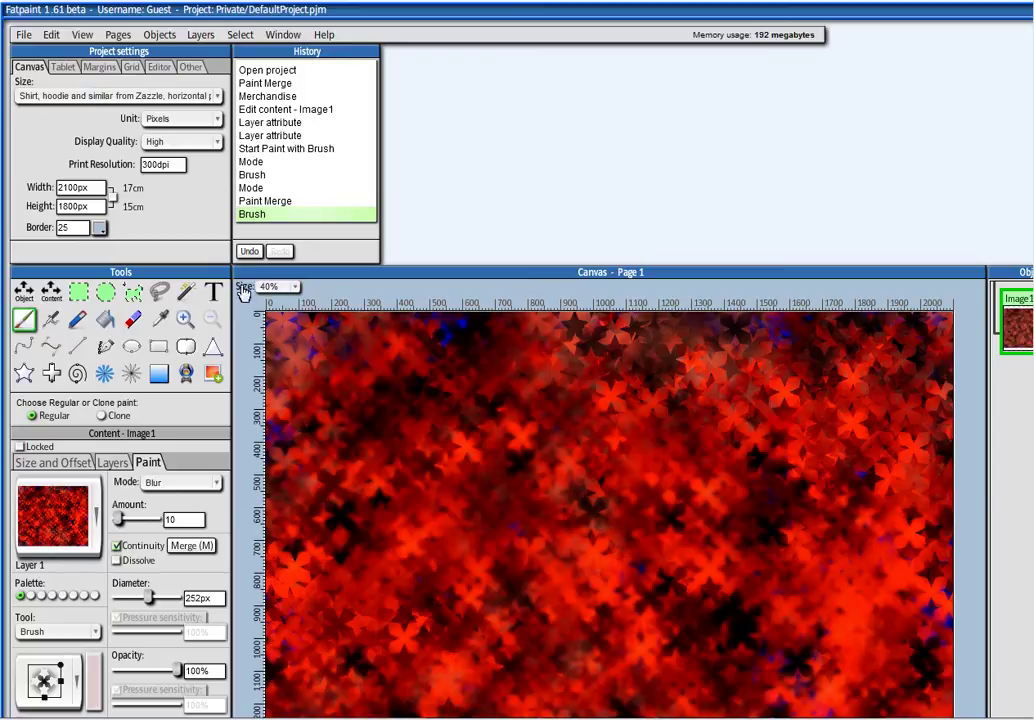
left_click(249, 251)
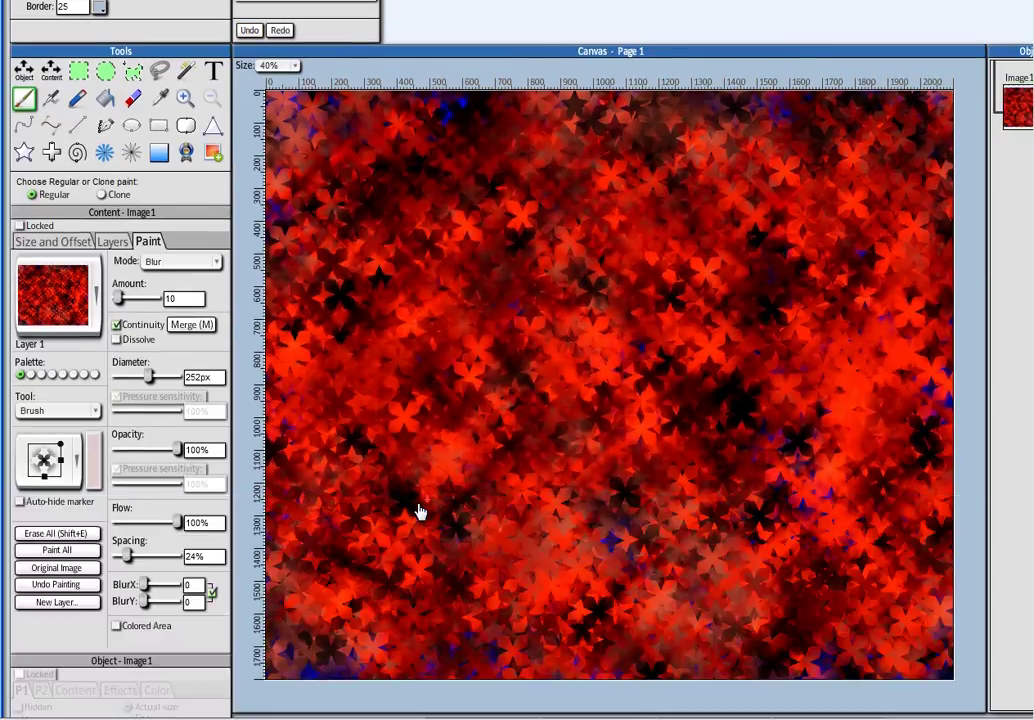
- Cycle through the second and third saved brush presets, returning to the first
left_click(31, 376)
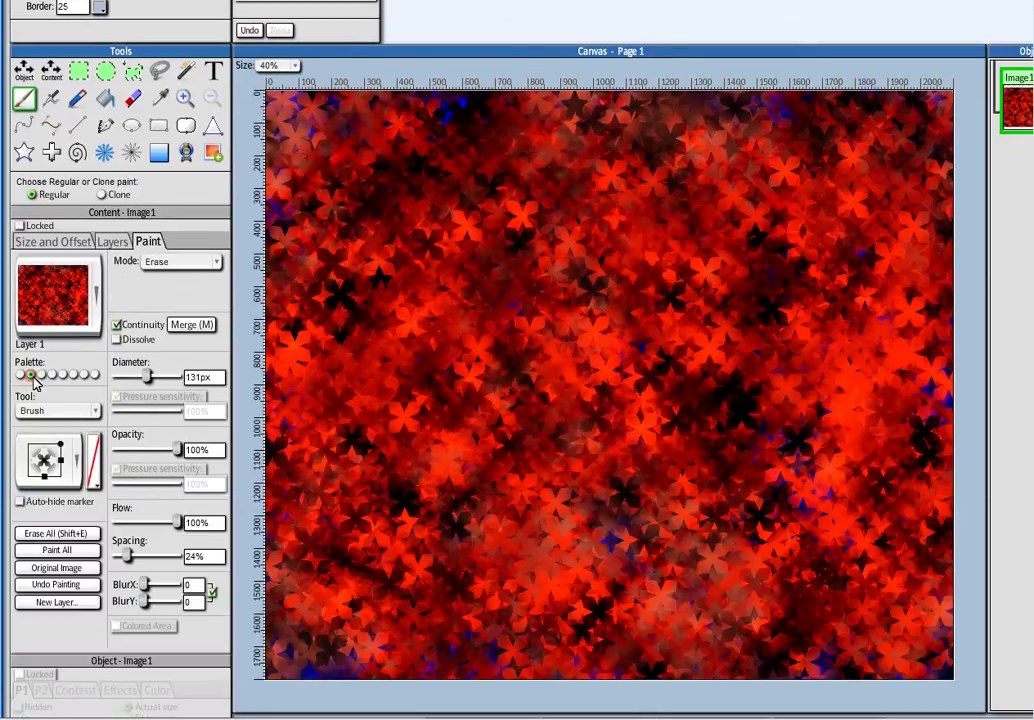
left_click(42, 375)
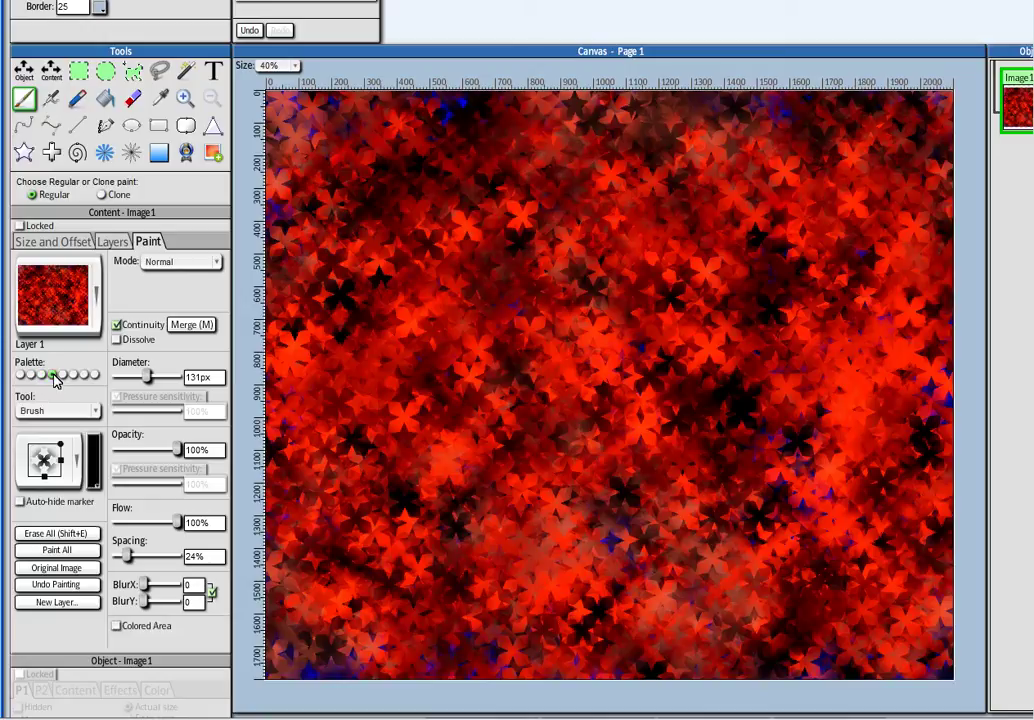
left_click(19, 375)
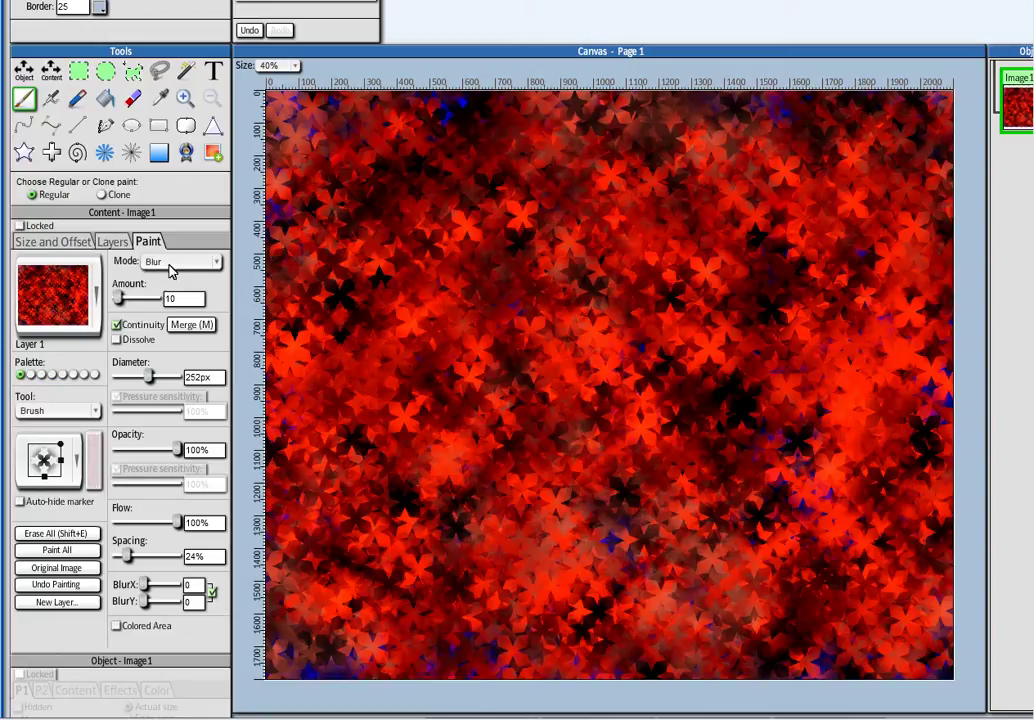
left_click(170, 262)
scroll(166, 312, "up", 8)
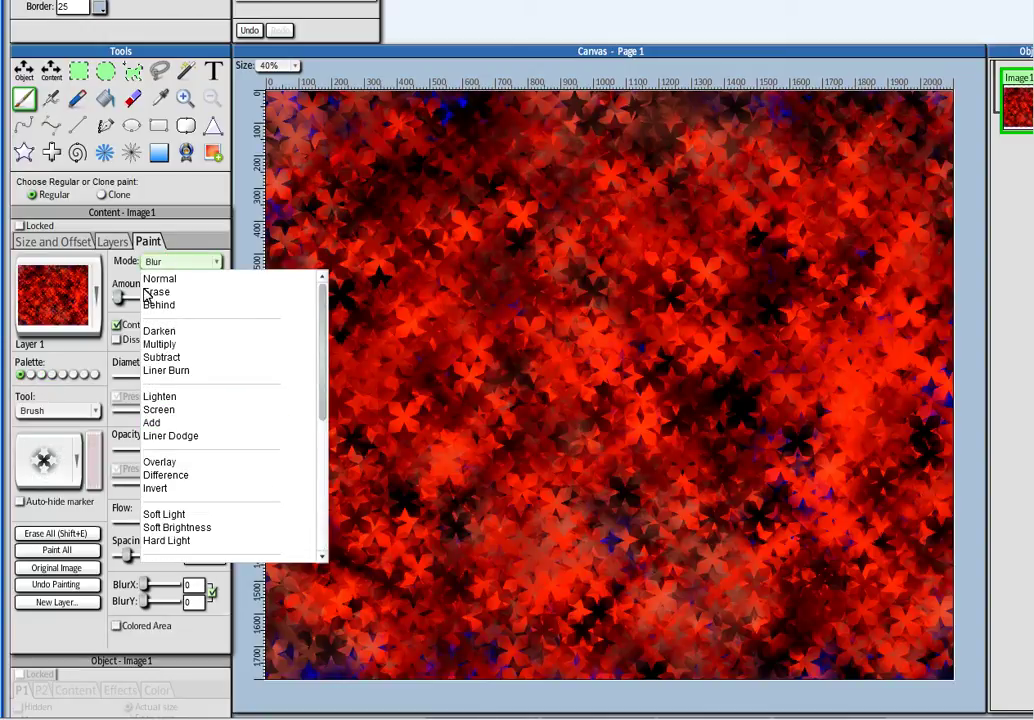
- Set Normal clone painting and load the gilded altarpiece from the Fatpaint collection as source
left_click(155, 278)
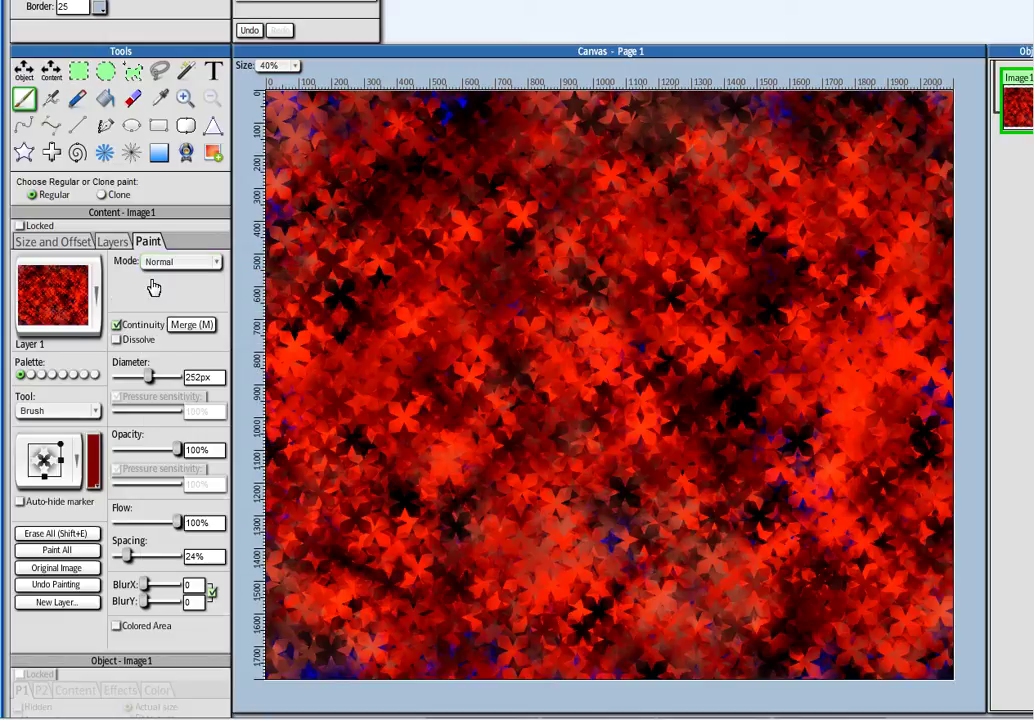
left_click(119, 195)
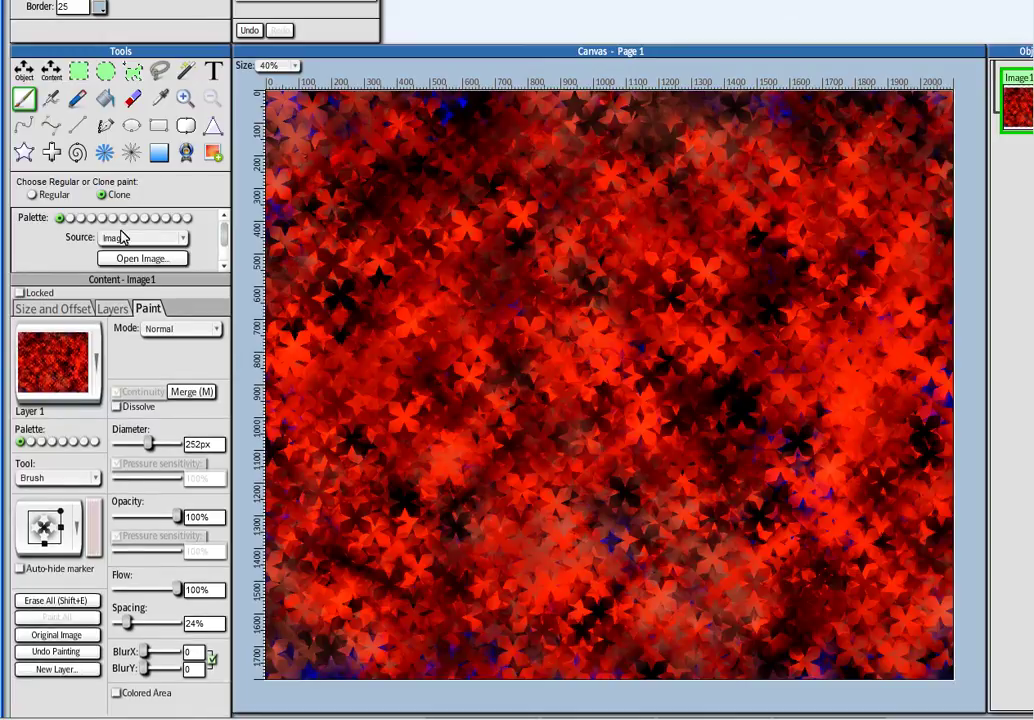
left_click(121, 260)
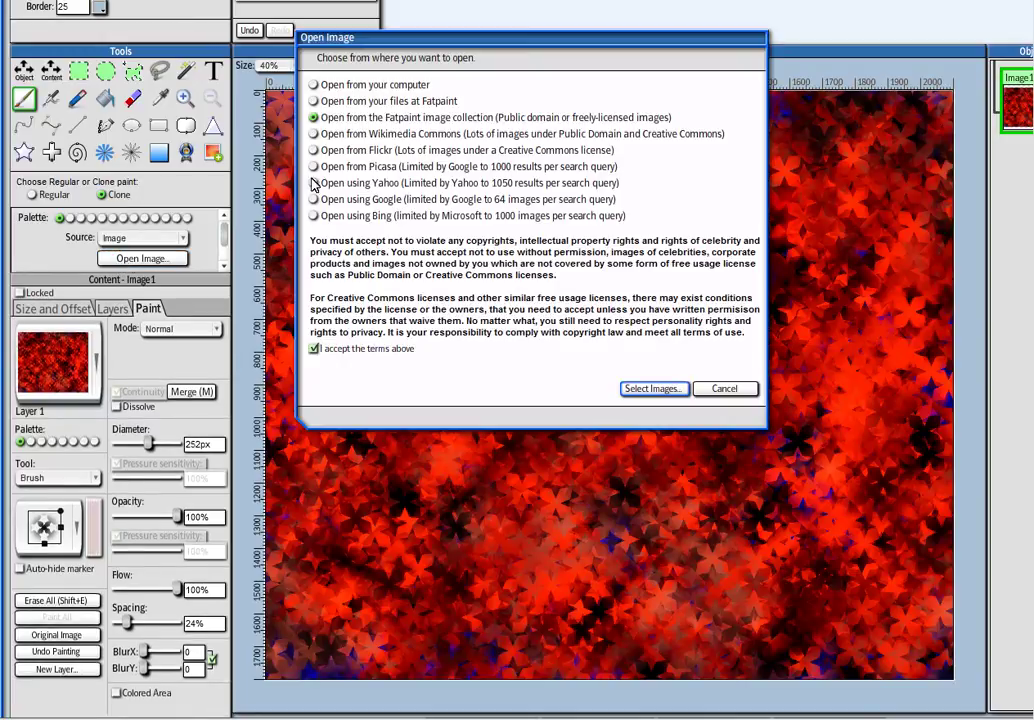
left_click(650, 388)
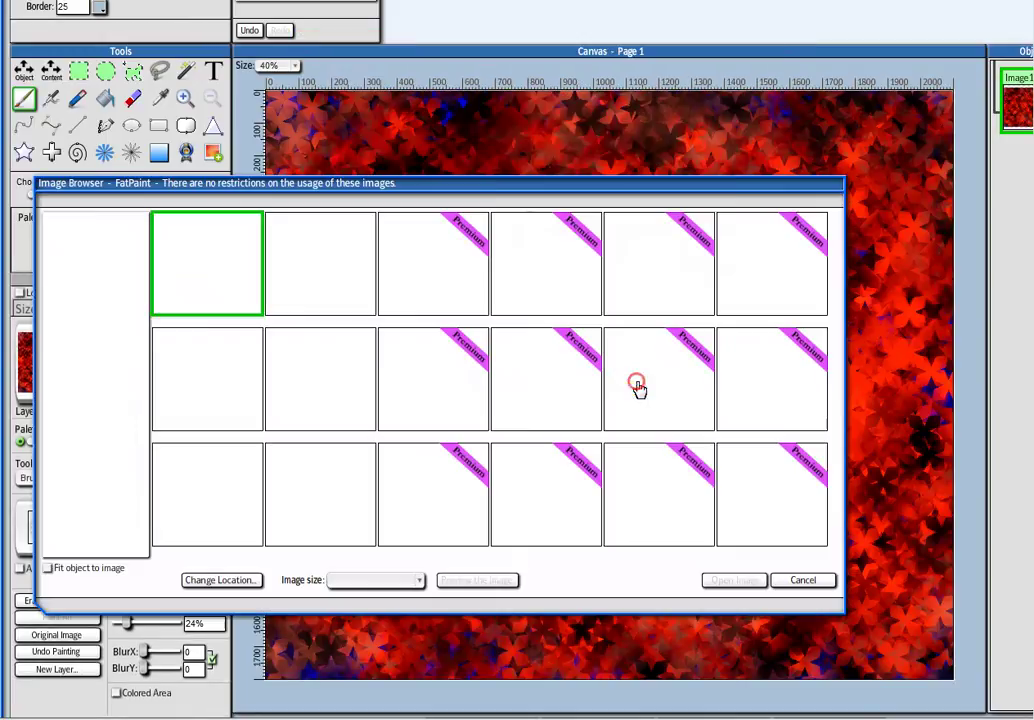
scroll(322, 360, "down", 2)
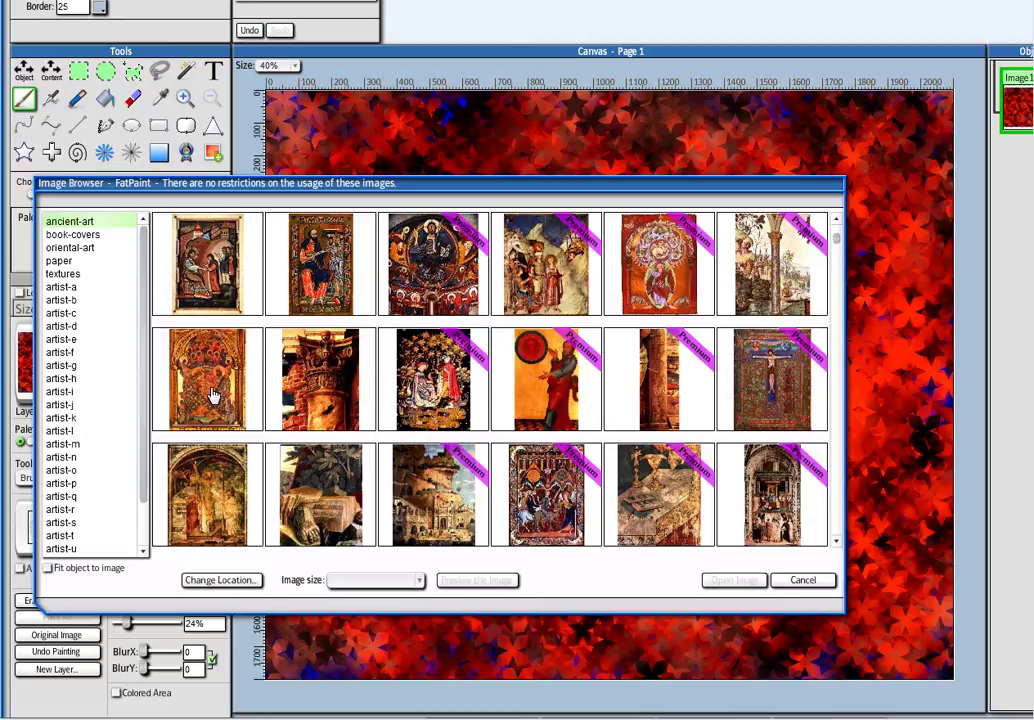
left_click(213, 396)
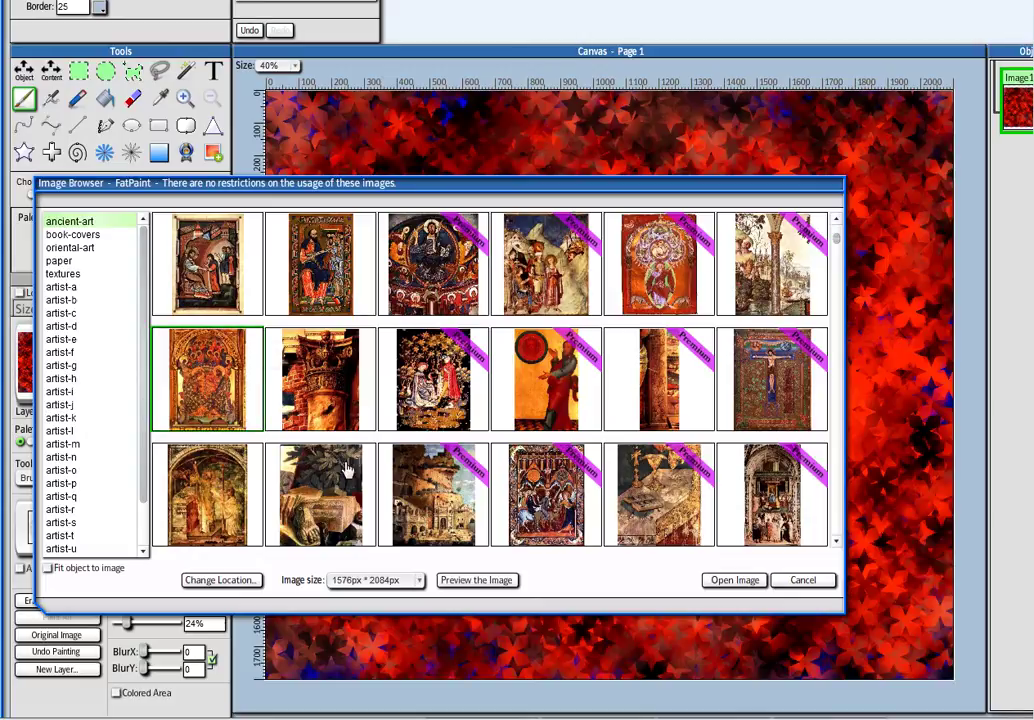
left_click(746, 583)
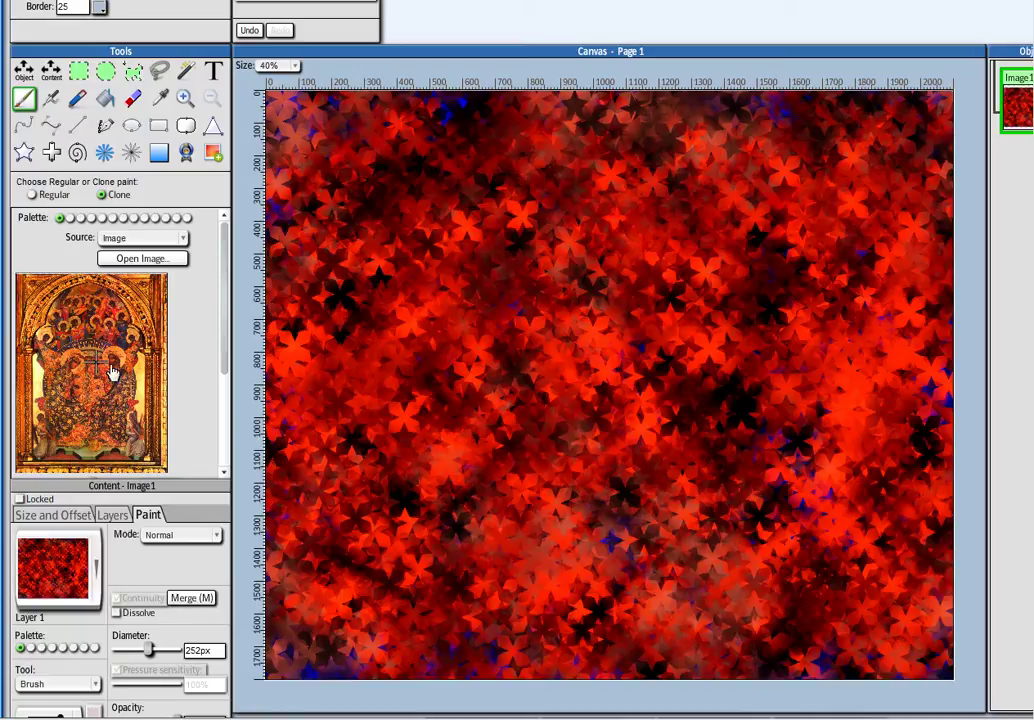
- Clone the crowned figure upper-left, then with Fixed Position paint dark star texture over it
mouse_move(353, 293)
left_mouse_down()
mouse_move(389, 260)
mouse_move(411, 368)
mouse_move(530, 236)
mouse_move(547, 319)
left_mouse_up()
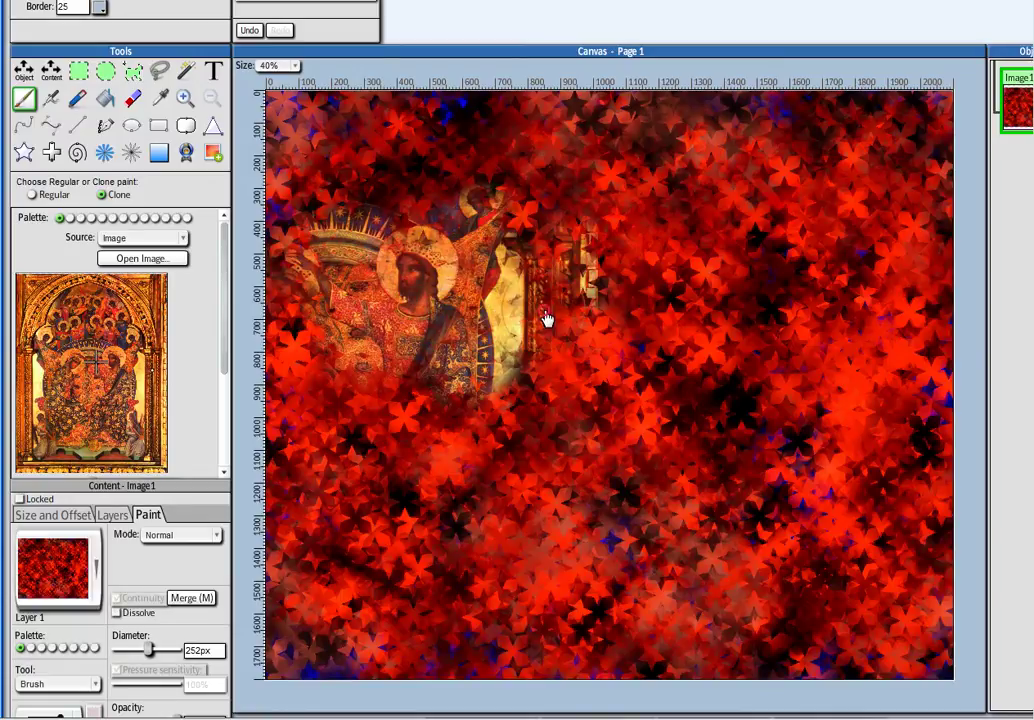
left_click_drag(225, 330, 223, 381)
left_click(50, 446)
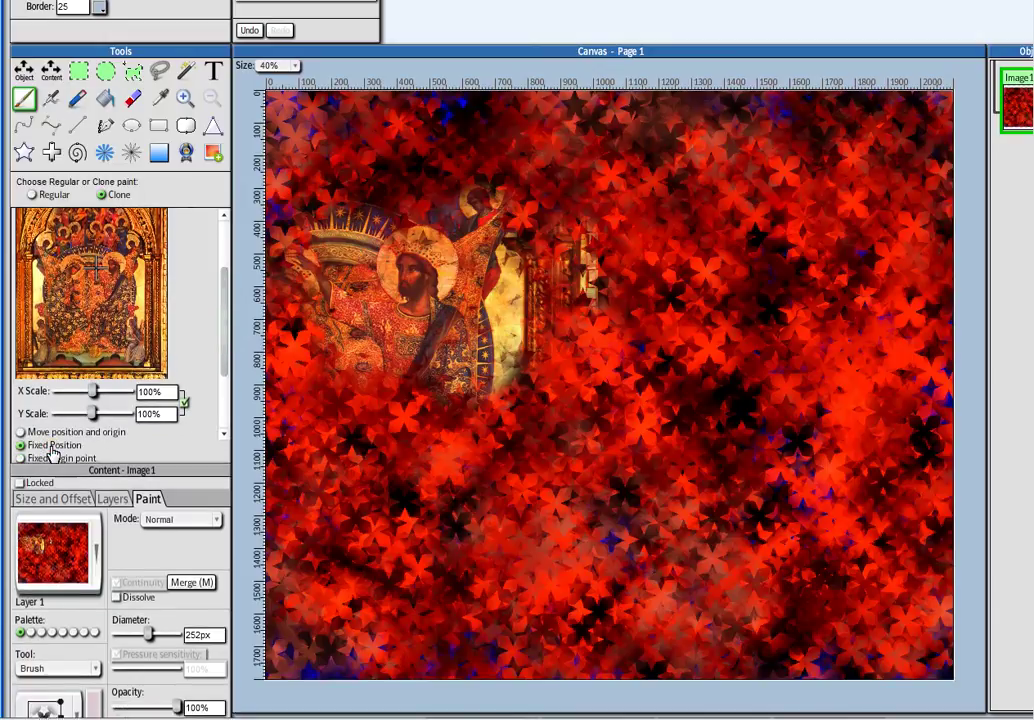
mouse_move(403, 363)
left_mouse_down()
mouse_move(462, 300)
mouse_move(365, 365)
mouse_move(337, 277)
mouse_move(379, 157)
mouse_move(300, 135)
left_mouse_up()
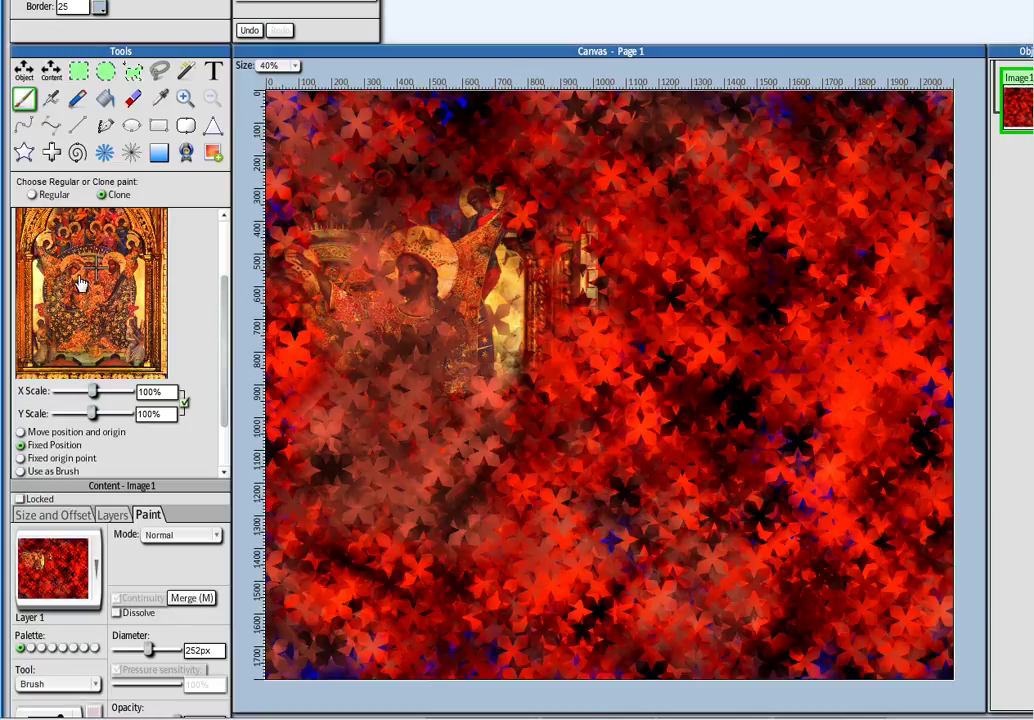
mouse_move(358, 282)
left_mouse_down()
mouse_move(426, 133)
mouse_move(437, 244)
mouse_move(464, 342)
mouse_move(557, 471)
mouse_move(799, 555)
mouse_move(491, 539)
mouse_move(409, 645)
mouse_move(387, 252)
mouse_move(333, 648)
mouse_move(376, 156)
mouse_move(390, 183)
mouse_move(323, 214)
mouse_move(661, 90)
mouse_move(473, 275)
mouse_move(522, 387)
mouse_move(650, 165)
mouse_move(801, 463)
mouse_move(643, 257)
mouse_move(658, 406)
left_mouse_up()
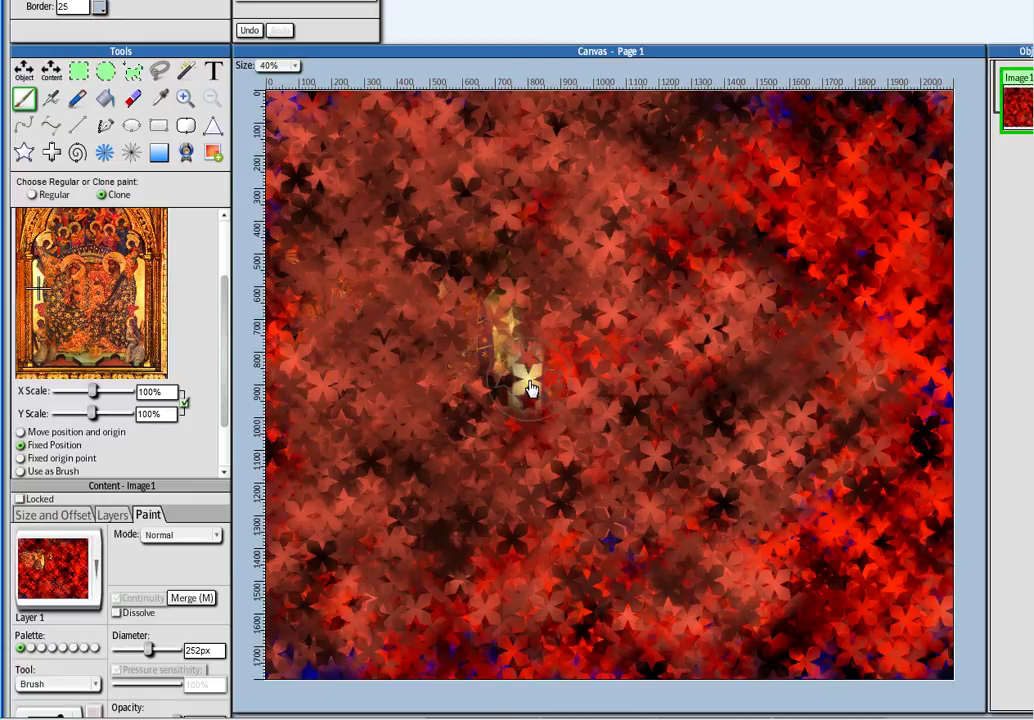
scroll(40, 480, "down", 3)
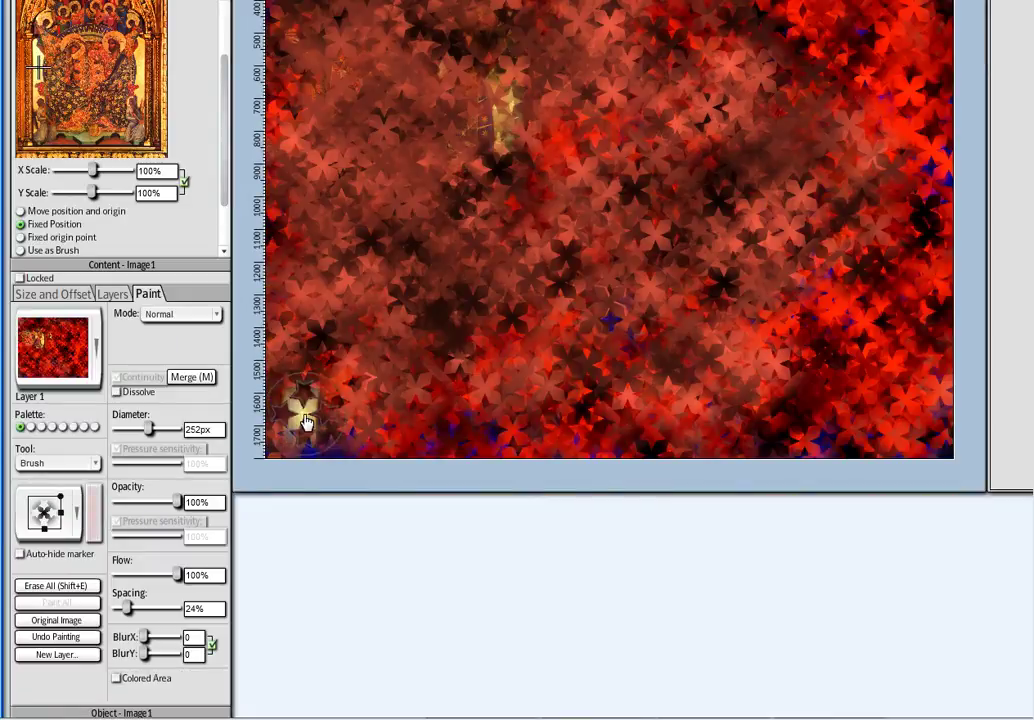
mouse_move(422, 254)
left_mouse_down()
mouse_move(417, 286)
mouse_move(512, 325)
left_mouse_up()
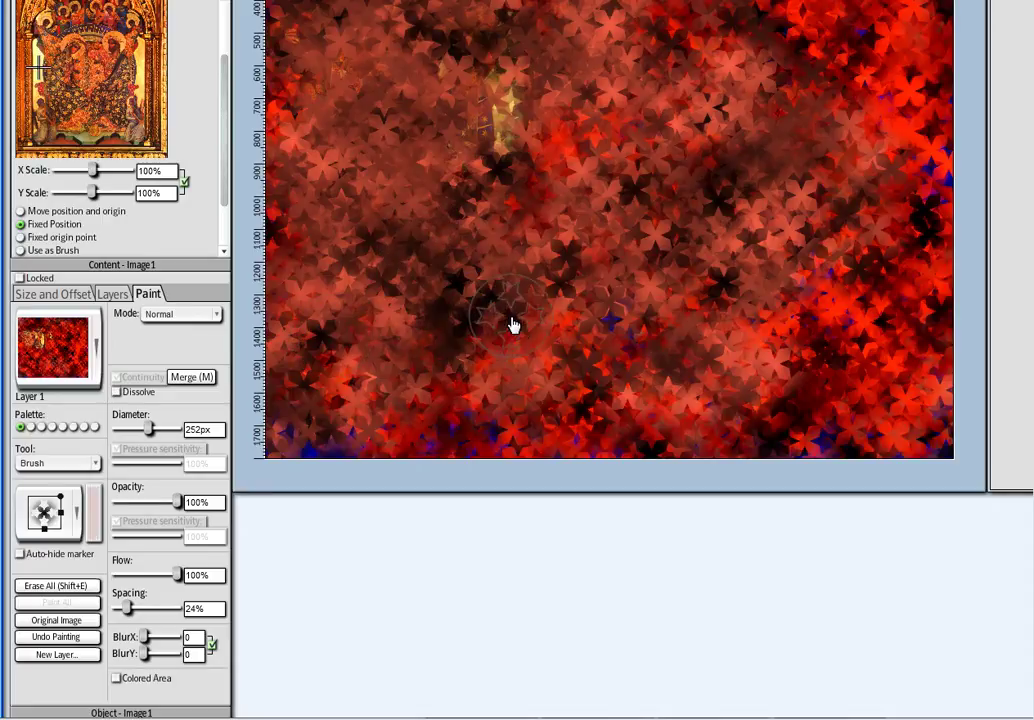
- Turn off Color Dynamics in the Brush Editor and clone cream star texture across the canvas
left_click(43, 515)
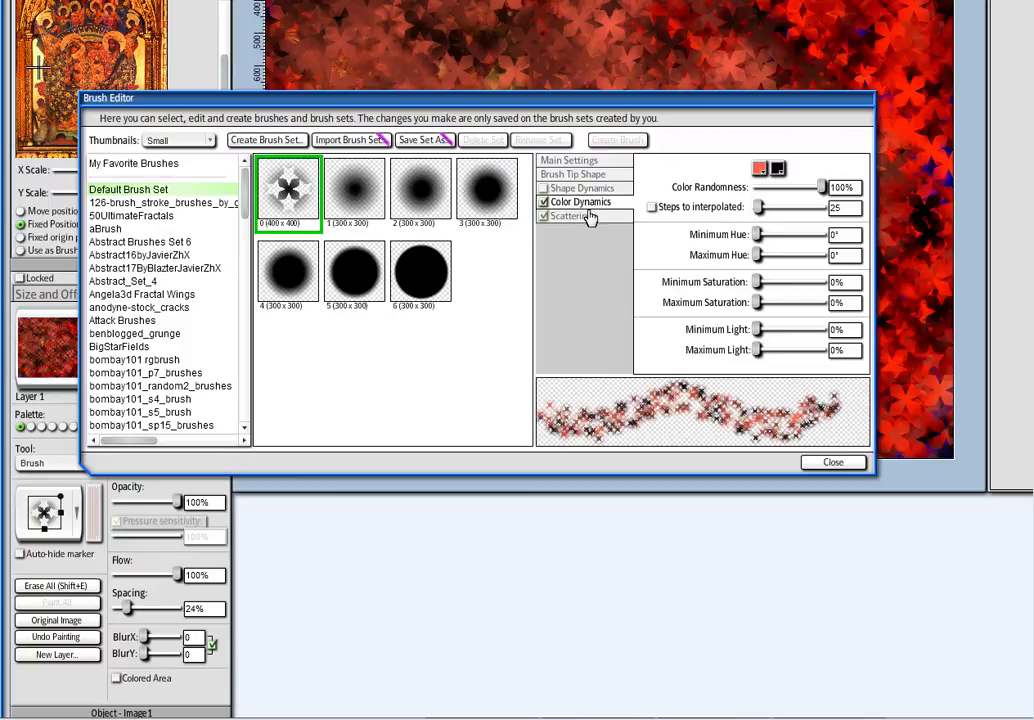
left_click(543, 203)
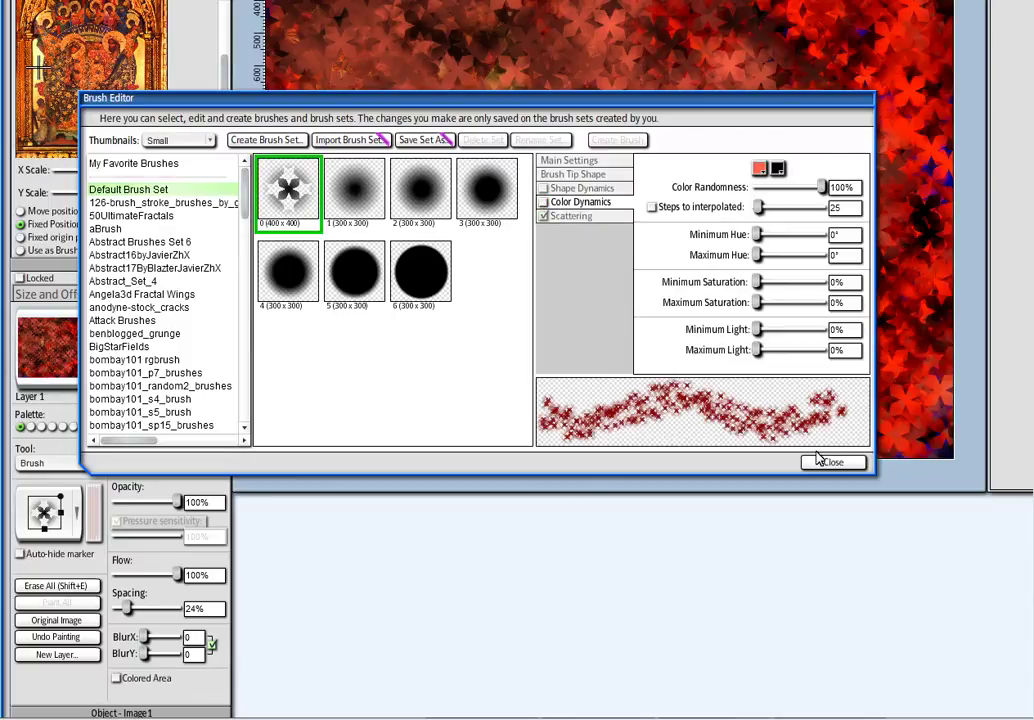
left_click(820, 462)
mouse_move(447, 265)
left_mouse_down()
mouse_move(362, 328)
mouse_move(503, 328)
mouse_move(706, 143)
mouse_move(831, 145)
mouse_move(937, 279)
mouse_move(628, 505)
mouse_move(472, 345)
mouse_move(285, 420)
mouse_move(455, 600)
mouse_move(743, 522)
mouse_move(906, 460)
mouse_move(824, 653)
mouse_move(889, 669)
mouse_move(295, 676)
mouse_move(674, 425)
mouse_move(212, 196)
mouse_move(740, 100)
mouse_move(776, 323)
mouse_move(558, 483)
left_mouse_up()
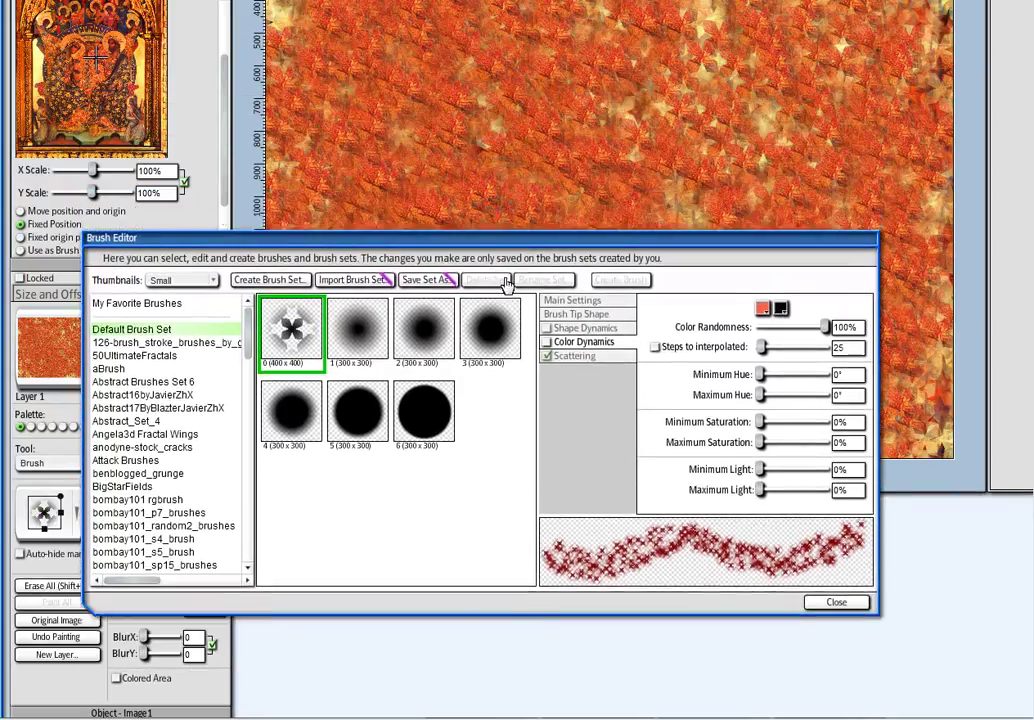
- Add Brush 0 to favourites, pick the soft round Brush 1, and paint a darker curved stroke
left_click_drag(477, 238, 490, 284)
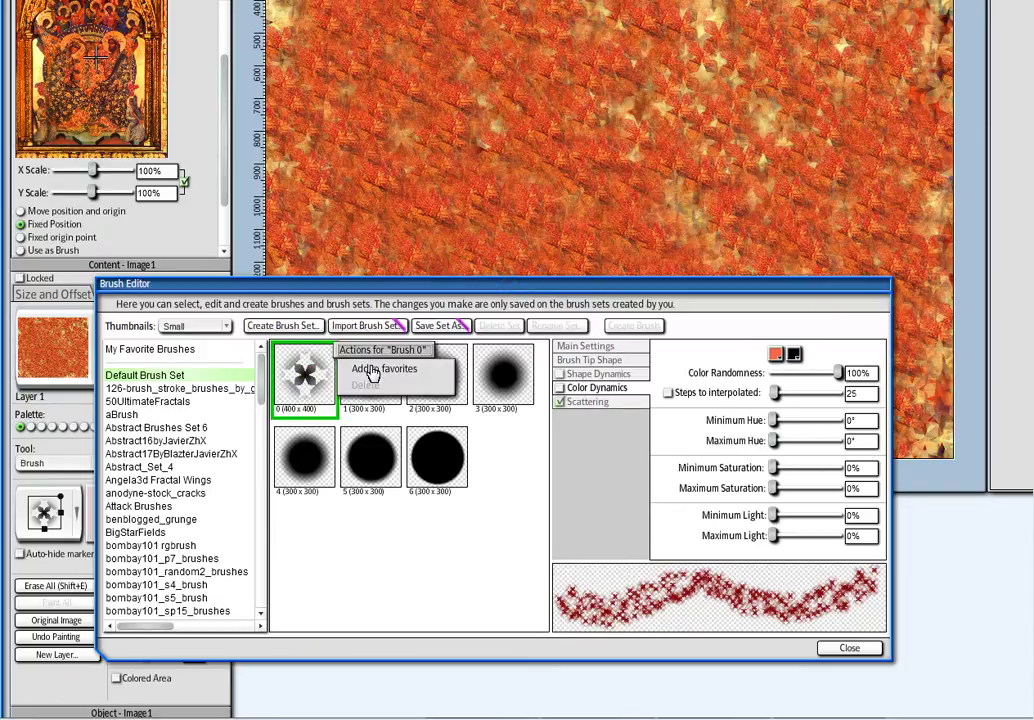
left_click(370, 371)
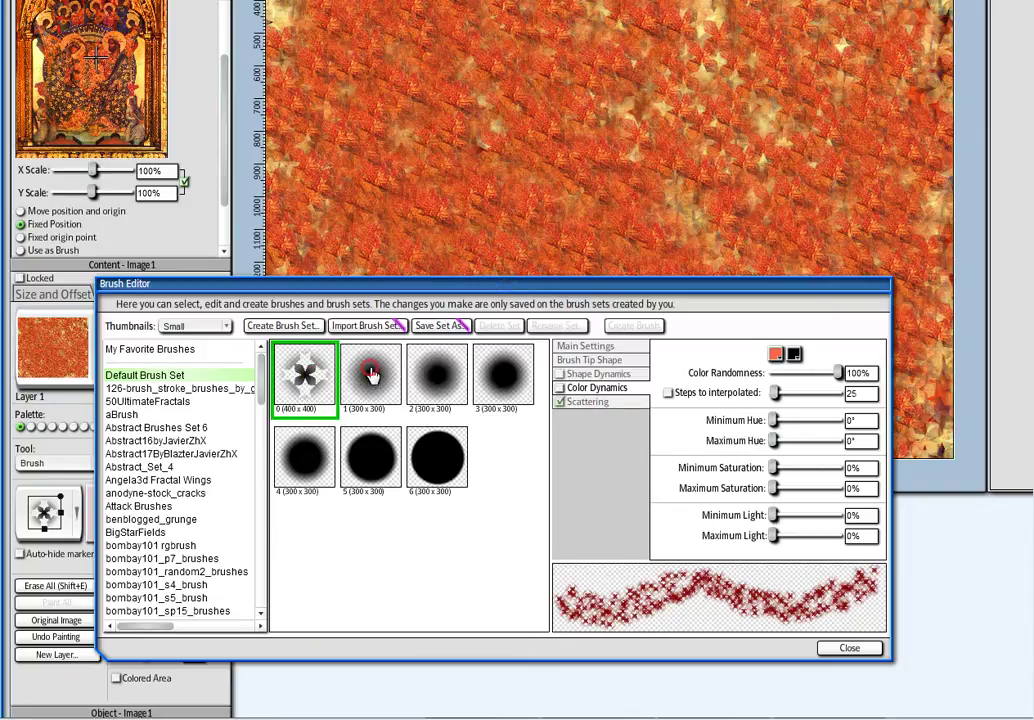
left_click(167, 351)
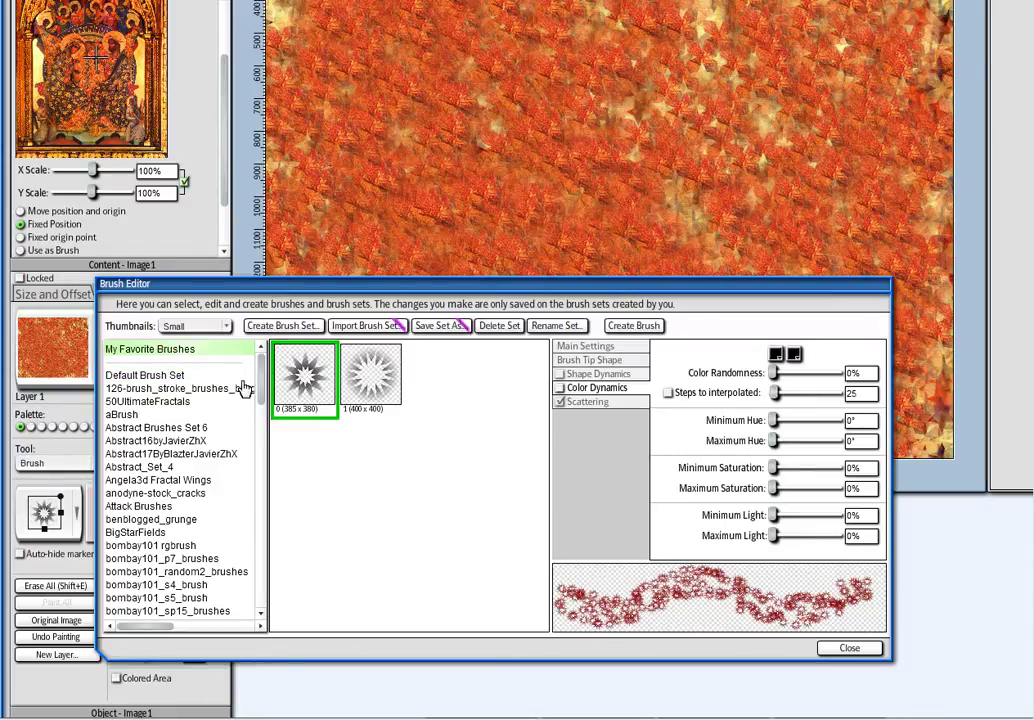
left_click(176, 378)
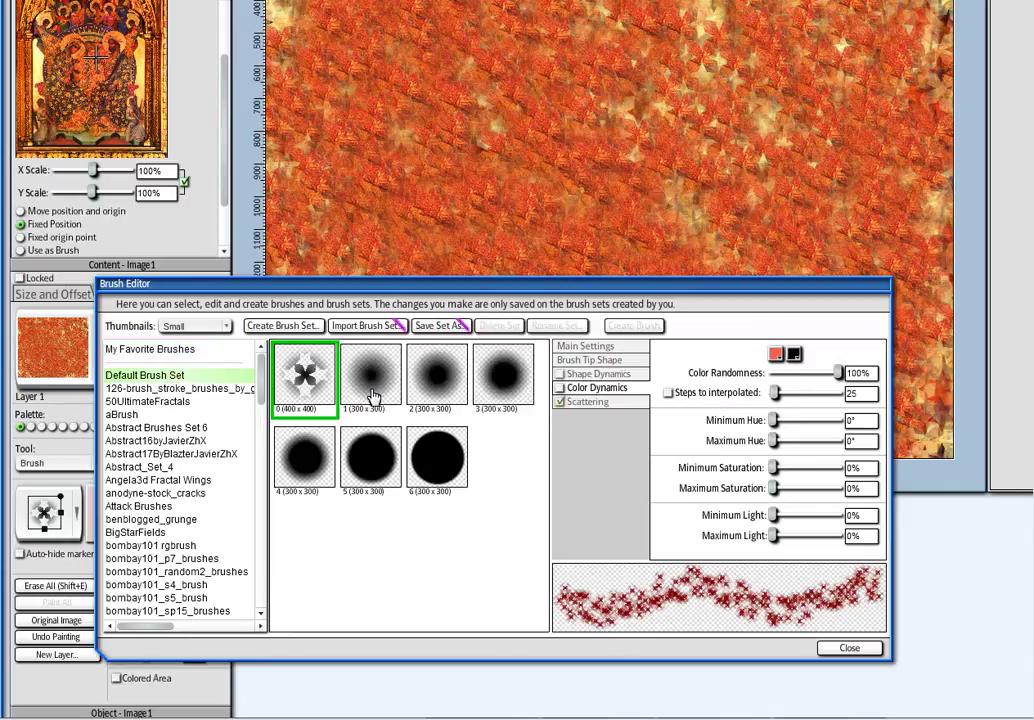
left_click(372, 390)
mouse_move(455, 151)
left_mouse_down()
mouse_move(550, 252)
mouse_move(599, 82)
mouse_move(698, 66)
mouse_move(608, 157)
mouse_move(386, 242)
mouse_move(474, 215)
mouse_move(328, 64)
mouse_move(366, 212)
mouse_move(746, 186)
mouse_move(802, 210)
mouse_move(865, 311)
mouse_move(953, 314)
mouse_move(902, 87)
mouse_move(739, 220)
mouse_move(468, 285)
mouse_move(440, 241)
mouse_move(360, 253)
left_mouse_up()
- Close the Brush Editor and clone a dark star pattern over the wavy band
mouse_move(680, 287)
left_mouse_down()
mouse_move(736, 430)
mouse_move(675, 317)
left_mouse_up()
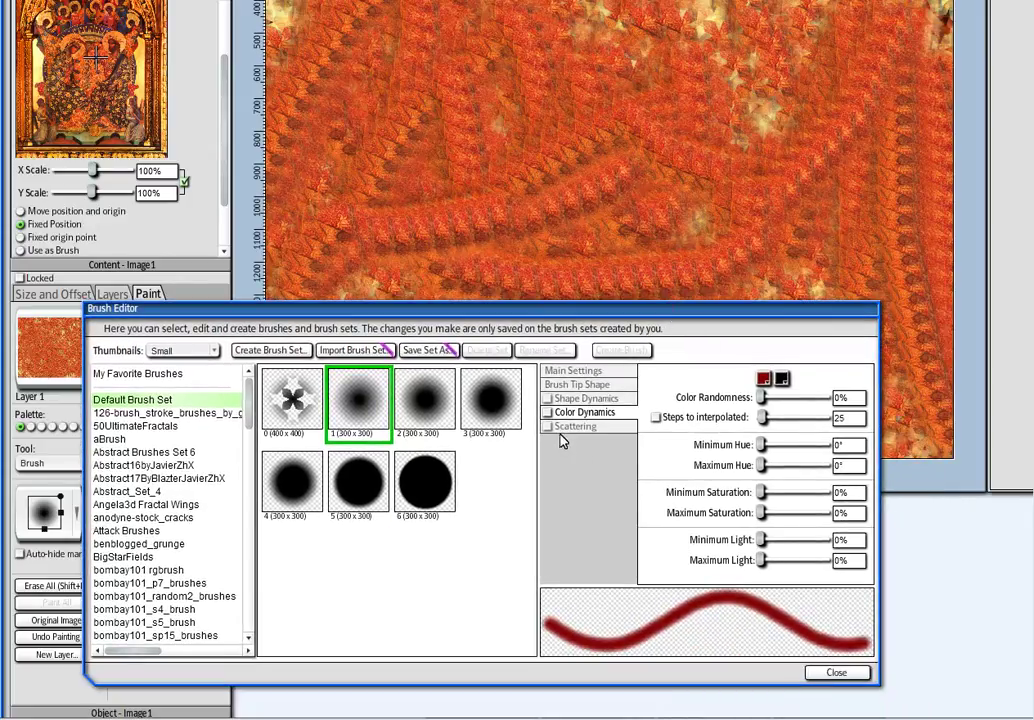
left_click(830, 676)
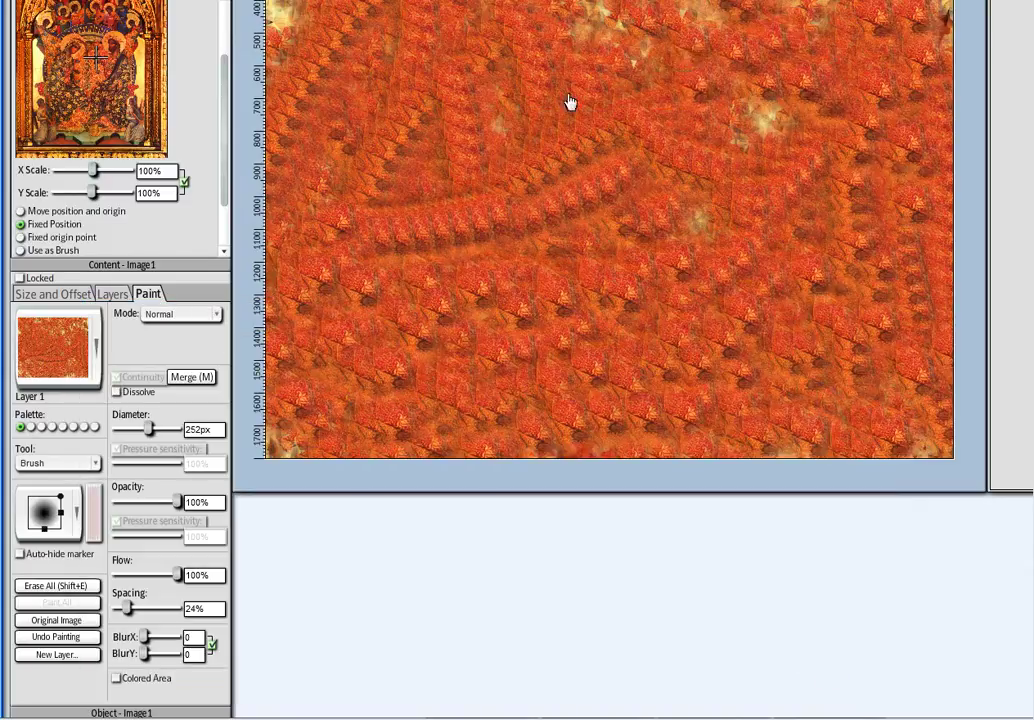
mouse_move(568, 102)
left_mouse_down()
mouse_move(512, 270)
mouse_move(422, 127)
mouse_move(432, 305)
left_mouse_up()
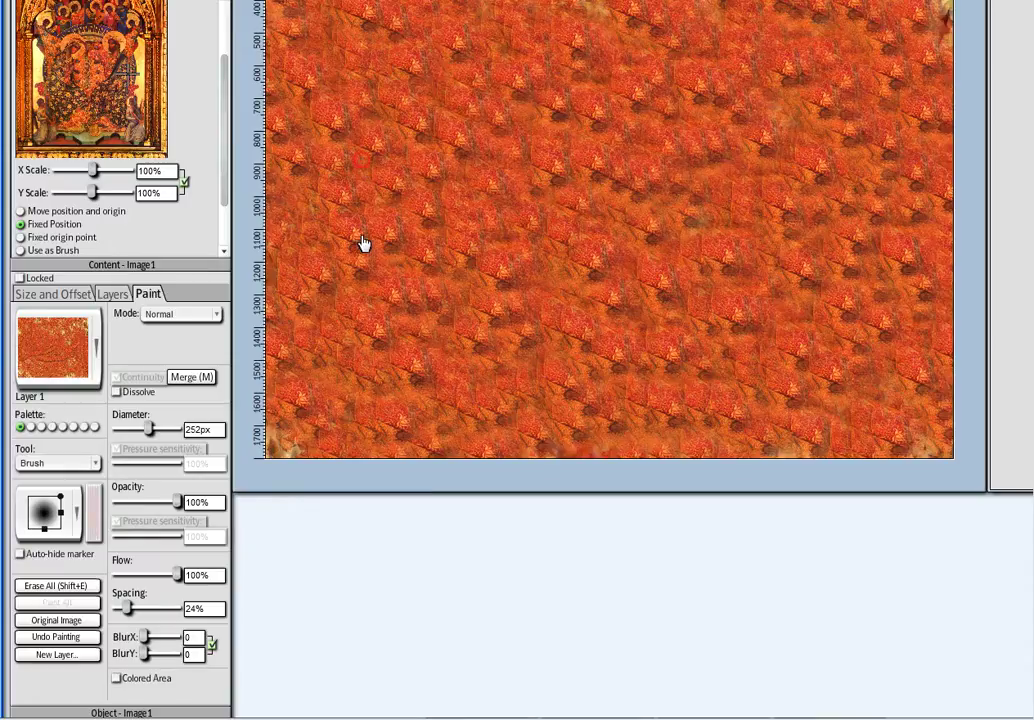
mouse_move(364, 244)
left_mouse_down()
mouse_move(447, 147)
mouse_move(423, 343)
mouse_move(354, 366)
mouse_move(586, 278)
mouse_move(716, 304)
mouse_move(788, 436)
mouse_move(807, 414)
mouse_move(834, 271)
mouse_move(853, 507)
mouse_move(896, 59)
mouse_move(728, 455)
mouse_move(801, 116)
mouse_move(647, 417)
mouse_move(423, 505)
mouse_move(334, 177)
mouse_move(346, 291)
left_mouse_up()
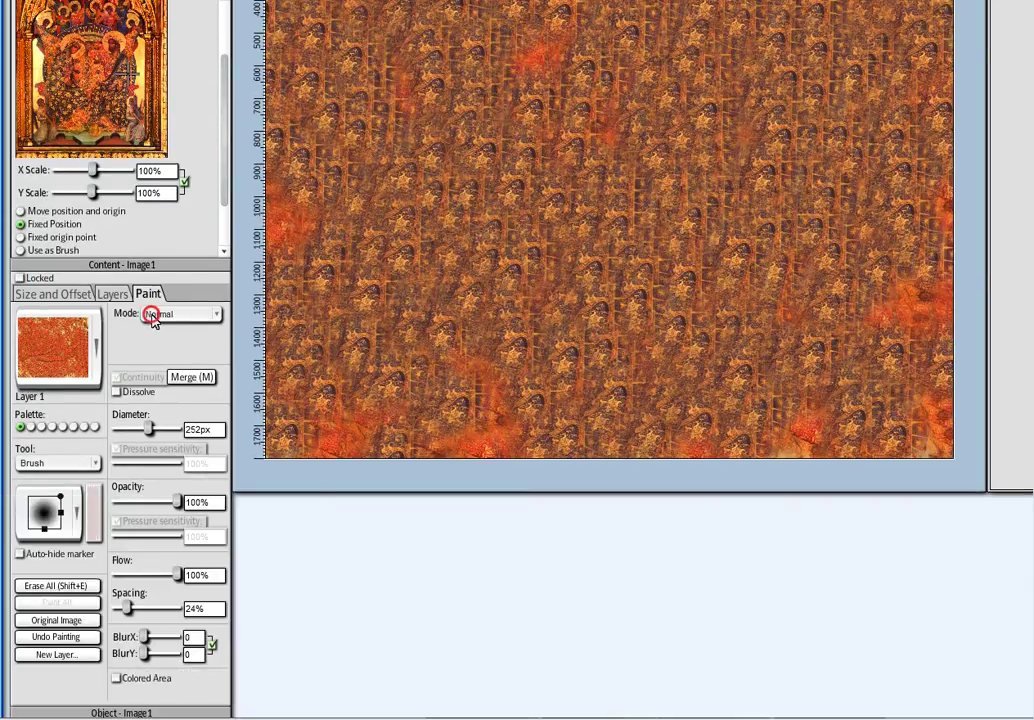
- Switch paint mode to Saturation (amount 56) and brush the whole canvas vivid orange
left_click(153, 316)
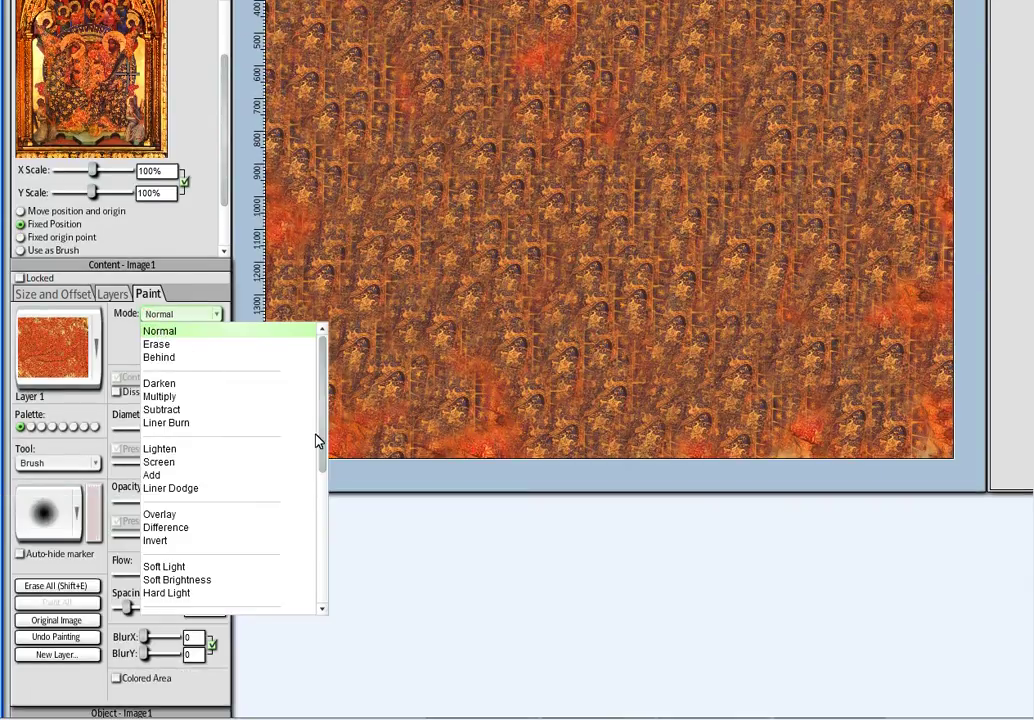
left_click_drag(320, 430, 317, 492)
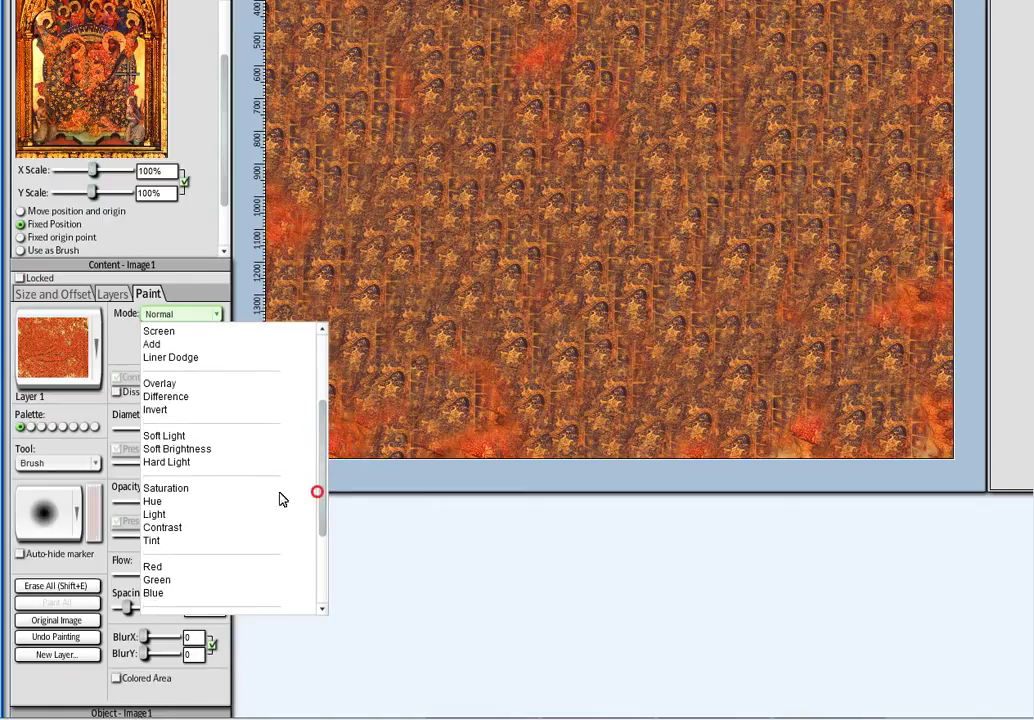
left_click(198, 490)
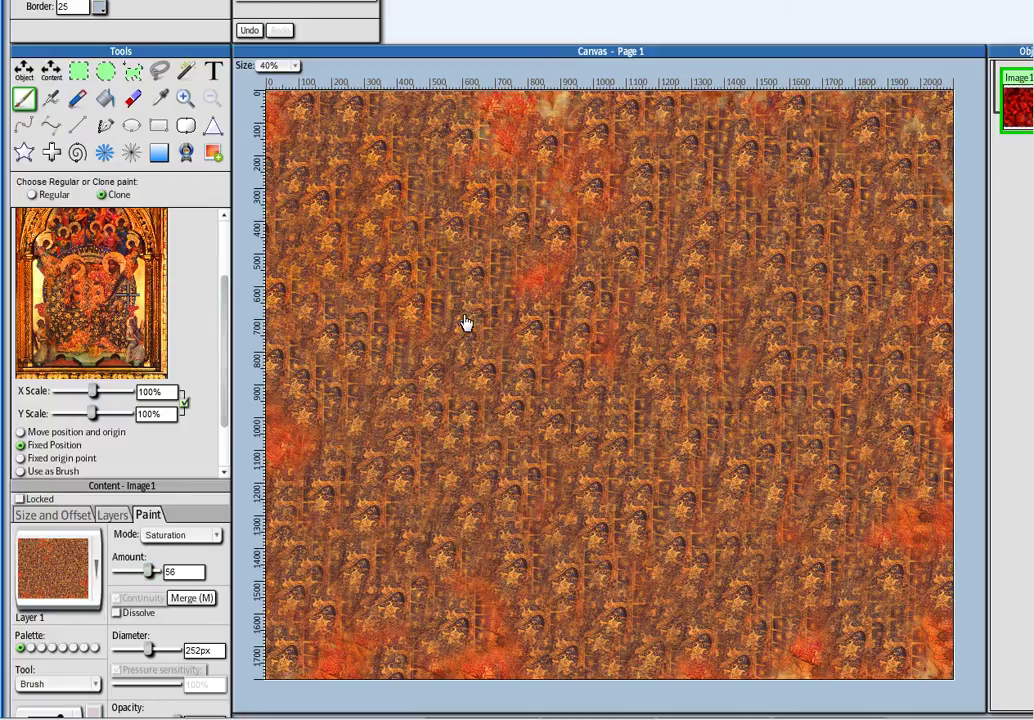
mouse_move(471, 315)
left_mouse_down()
mouse_move(431, 423)
mouse_move(529, 126)
mouse_move(485, 479)
mouse_move(695, 461)
mouse_move(704, 185)
mouse_move(889, 607)
left_mouse_up()
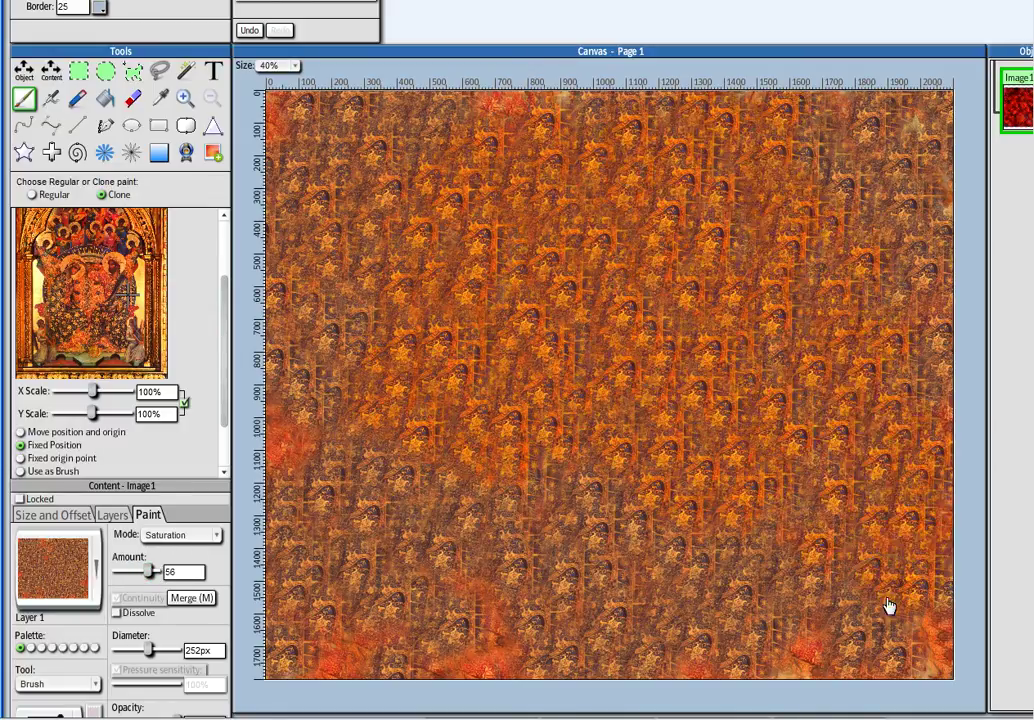
mouse_move(330, 632)
left_mouse_down()
mouse_move(399, 595)
mouse_move(415, 196)
mouse_move(715, 180)
mouse_move(769, 261)
left_mouse_up()
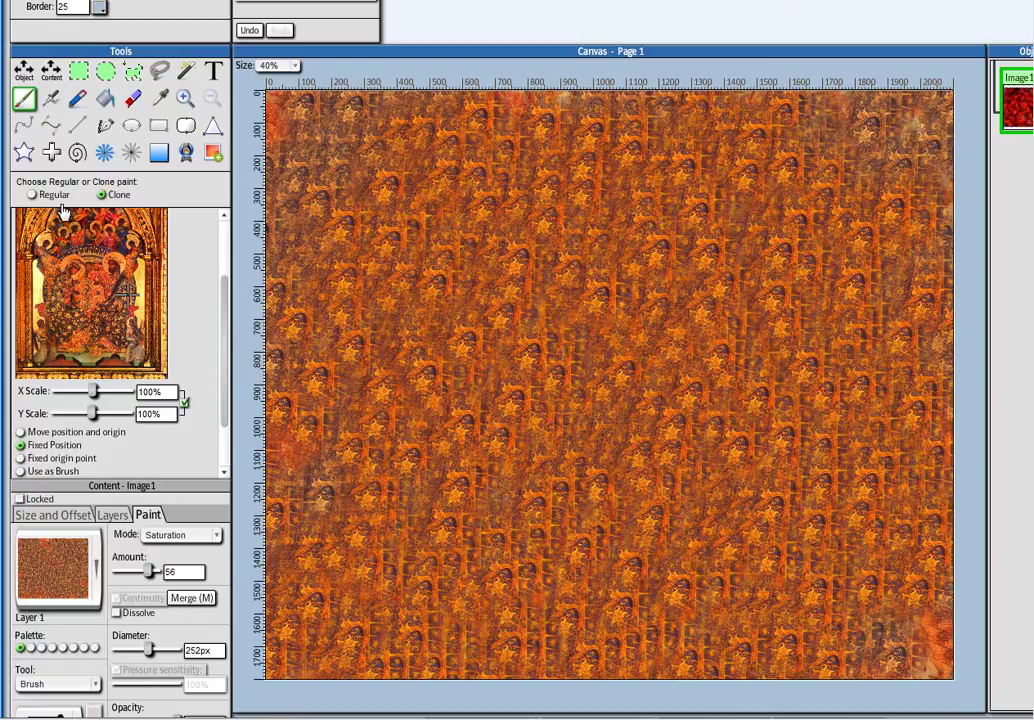
scroll(62, 212, "up", 3)
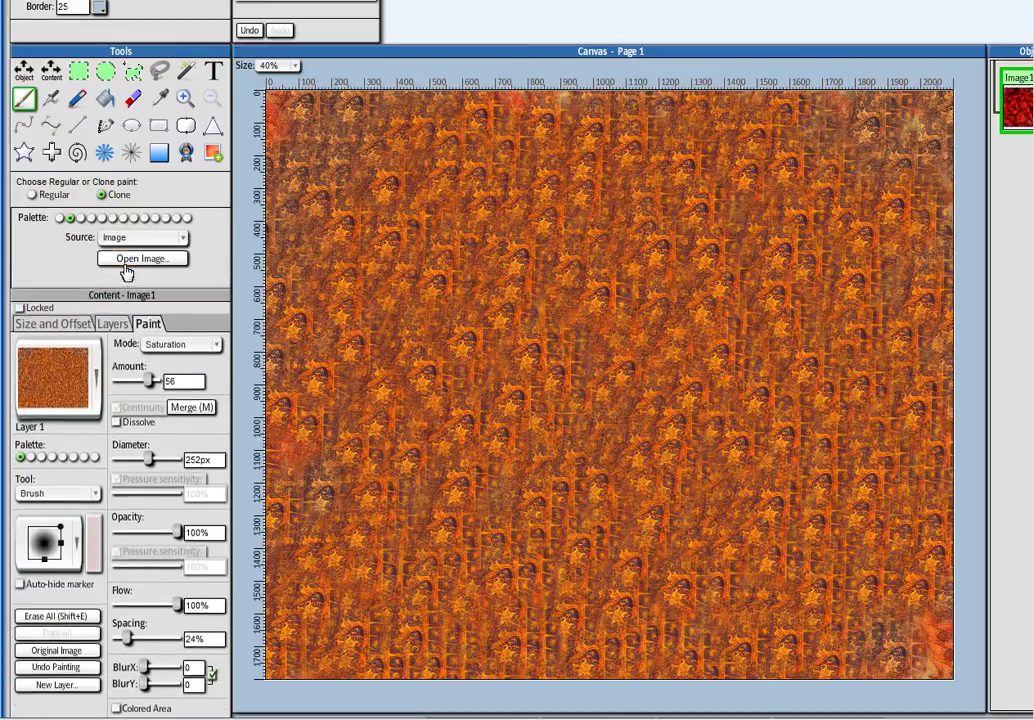
- Load the blue manuscript as a Fixed Position clone source and clone red, purple and green texture everywhere
left_click(132, 259)
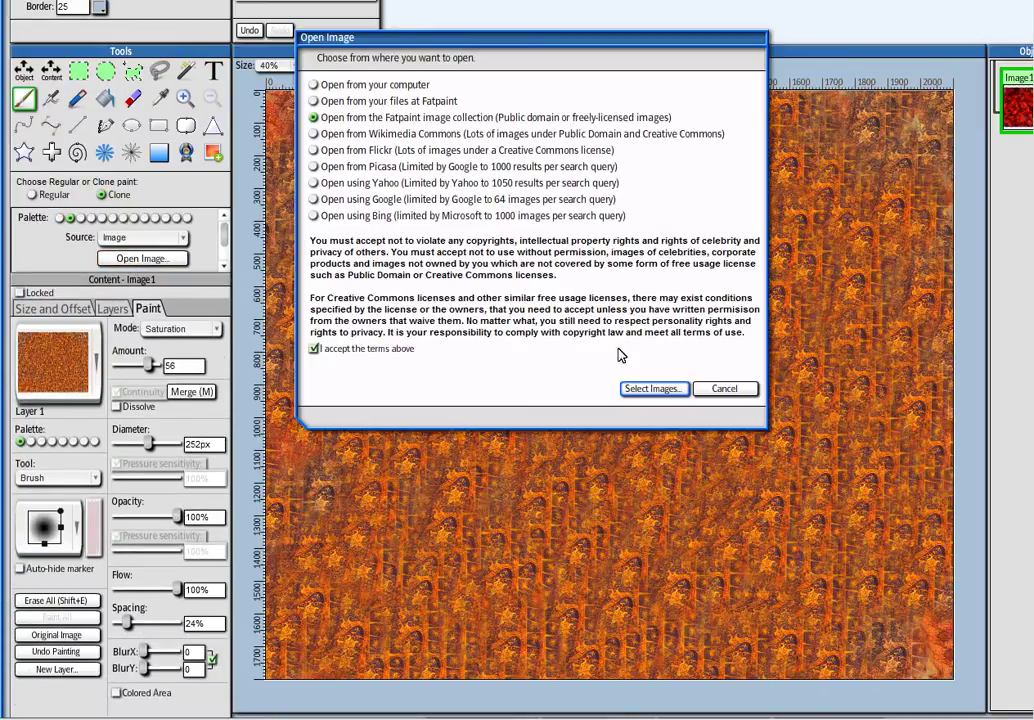
left_click(651, 389)
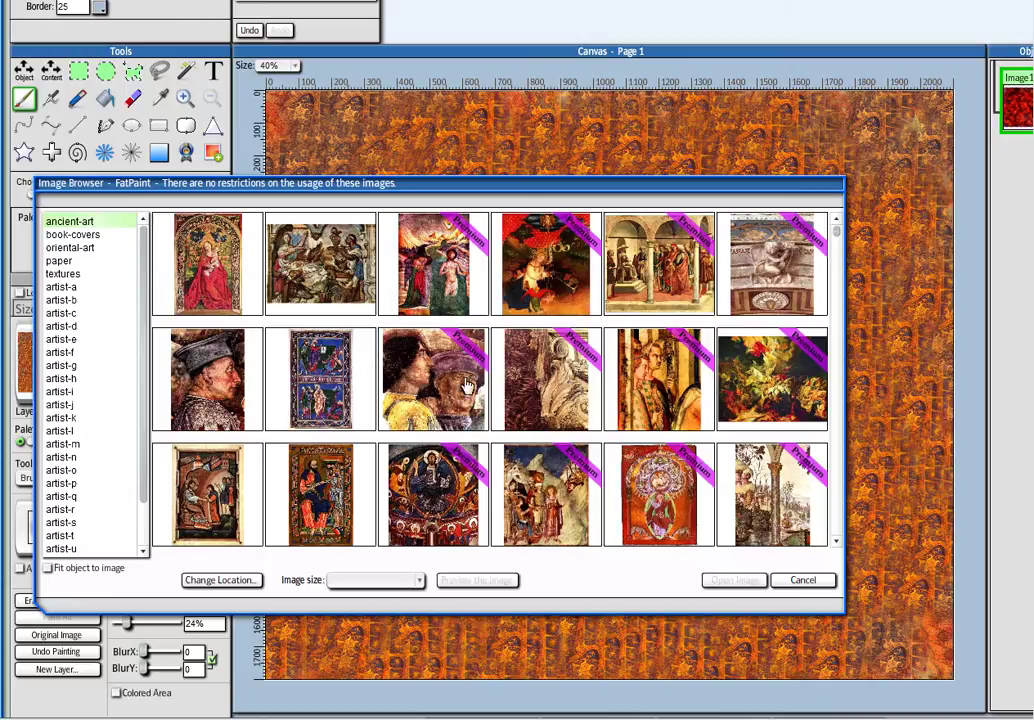
left_click(729, 582)
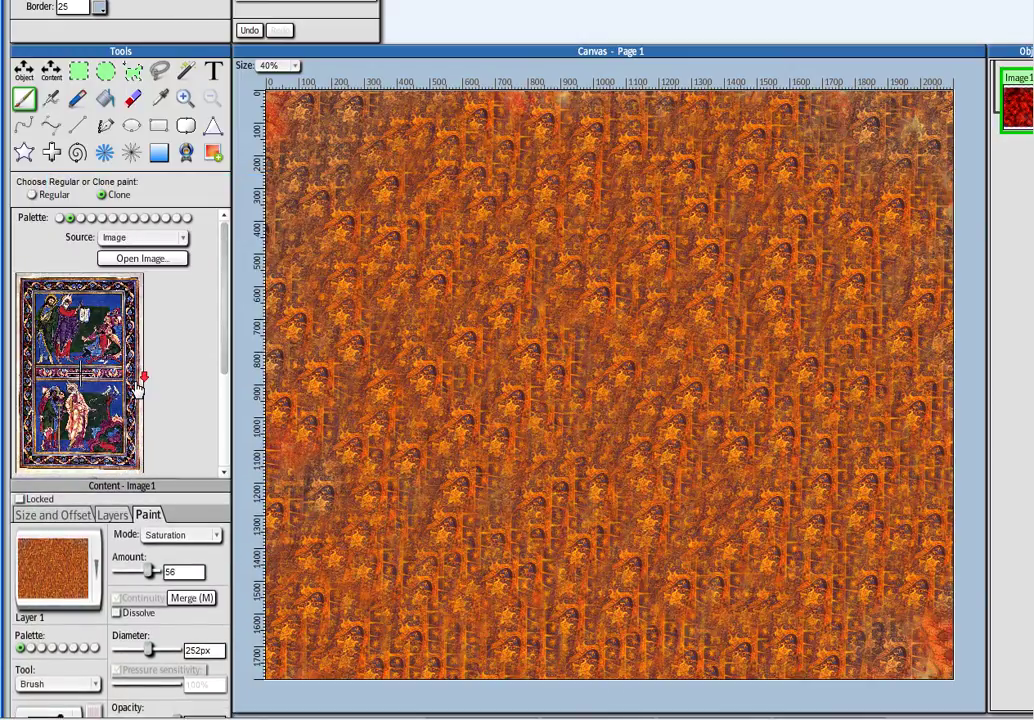
scroll(130, 385, "down", 1)
scroll(130, 385, "down", 3)
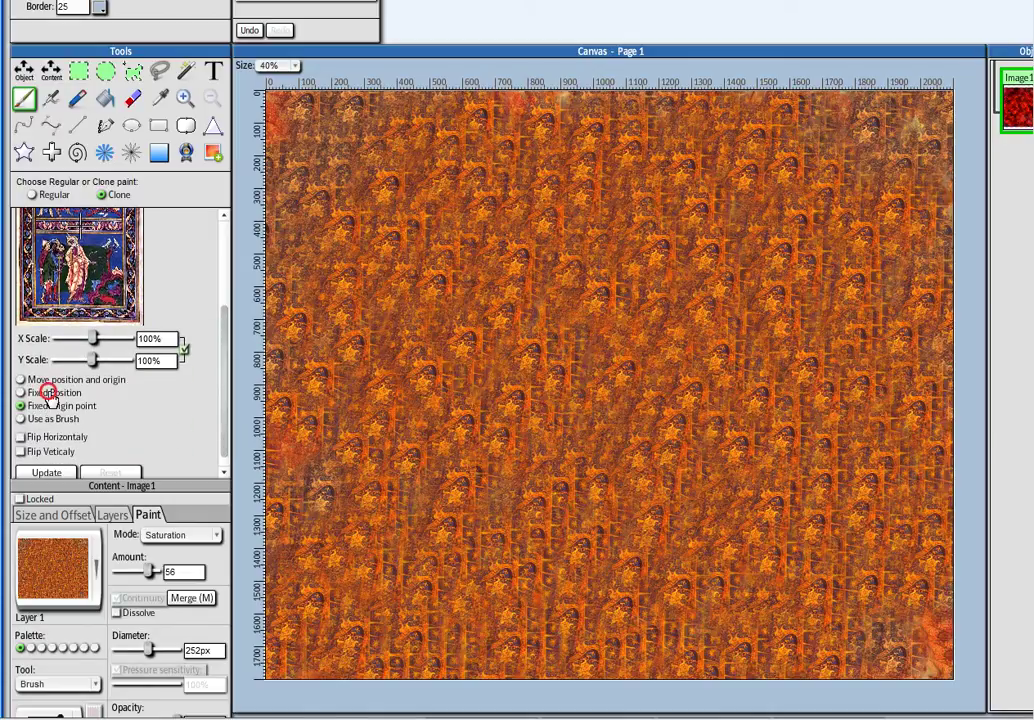
left_click(48, 393)
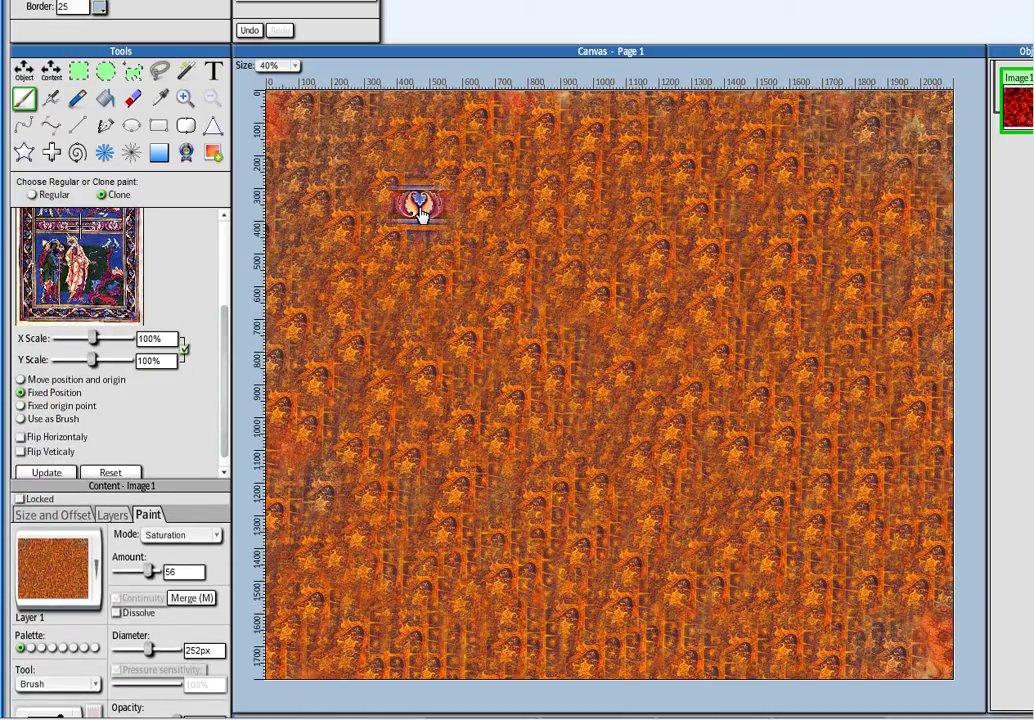
mouse_move(420, 210)
left_mouse_down()
mouse_move(402, 300)
mouse_move(722, 192)
mouse_move(880, 175)
mouse_move(891, 411)
mouse_move(750, 665)
mouse_move(381, 588)
mouse_move(500, 450)
mouse_move(496, 249)
mouse_move(369, 102)
mouse_move(897, 163)
mouse_move(705, 130)
mouse_move(416, 311)
mouse_move(280, 262)
mouse_move(700, 562)
mouse_move(452, 210)
mouse_move(700, 185)
left_mouse_up()
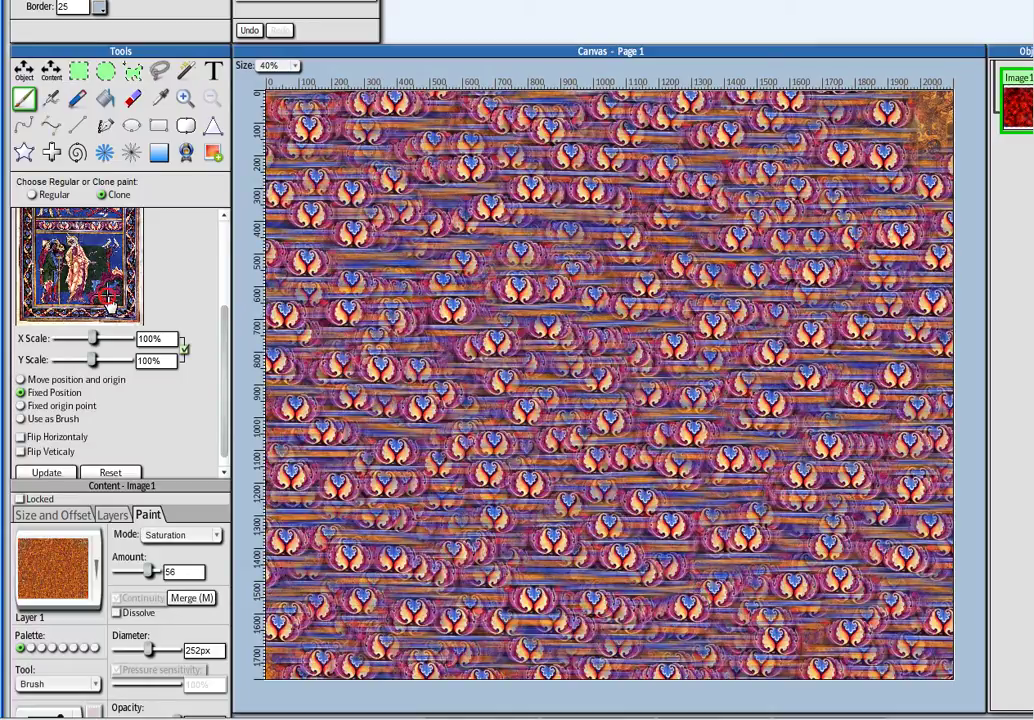
mouse_move(408, 541)
left_mouse_down()
mouse_move(376, 462)
mouse_move(345, 552)
mouse_move(660, 562)
mouse_move(889, 301)
mouse_move(935, 81)
mouse_move(660, 478)
mouse_move(540, 132)
mouse_move(334, 122)
mouse_move(309, 577)
mouse_move(404, 321)
mouse_move(316, 595)
mouse_move(573, 432)
mouse_move(856, 646)
left_mouse_up()
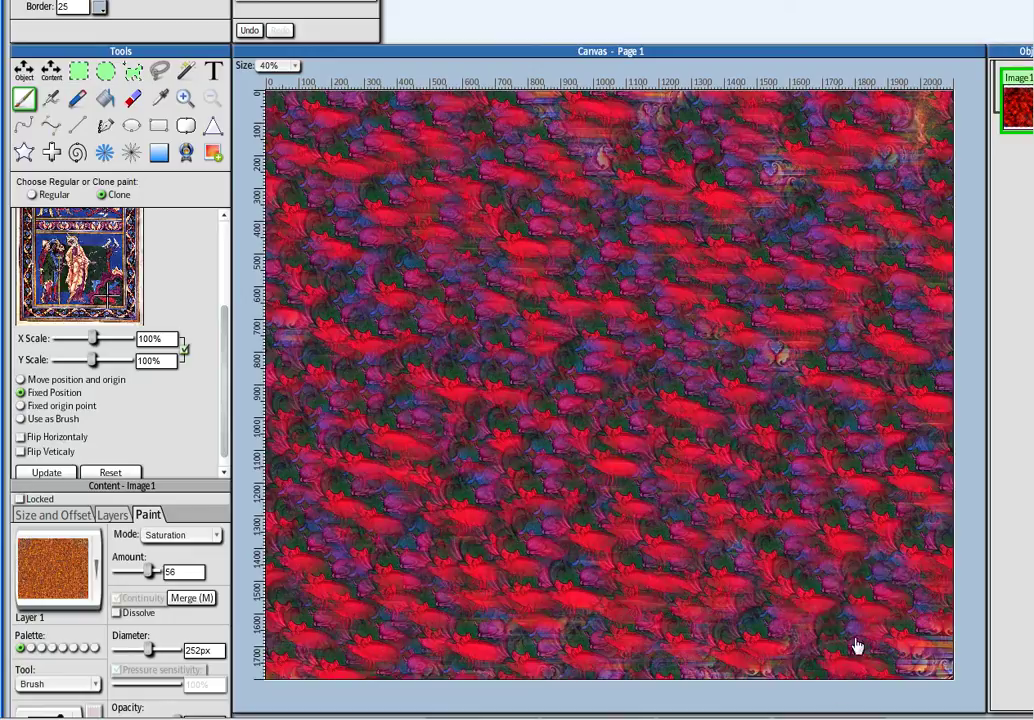
- Clone-paint a gold altarpiece patch across the upper canvas
left_click_drag(226, 390, 226, 273)
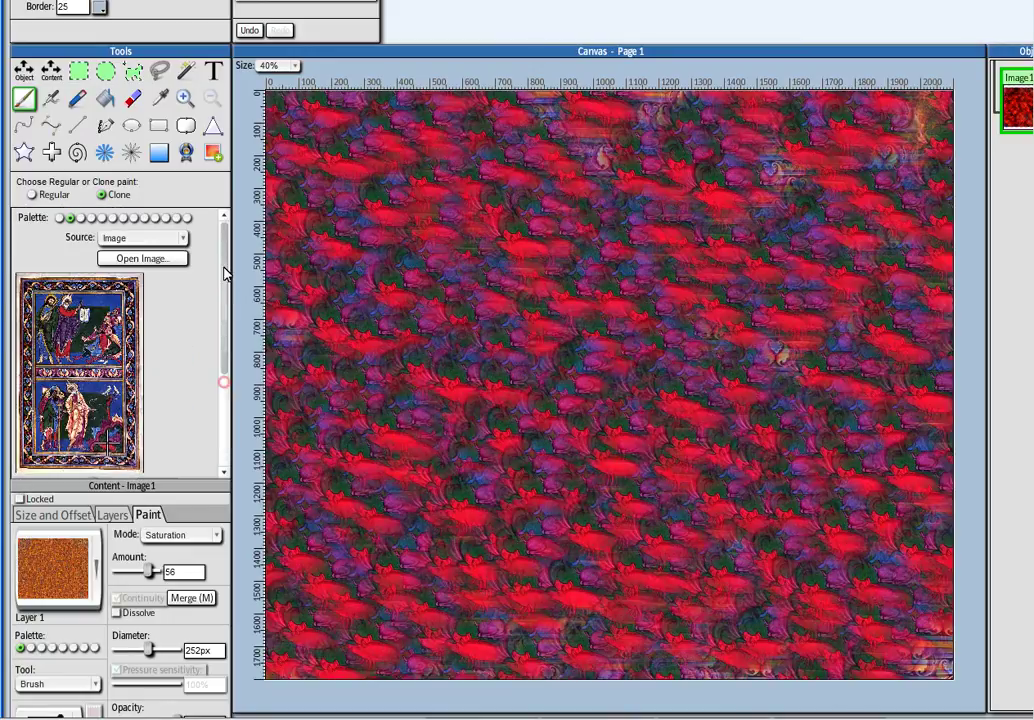
left_click(59, 219)
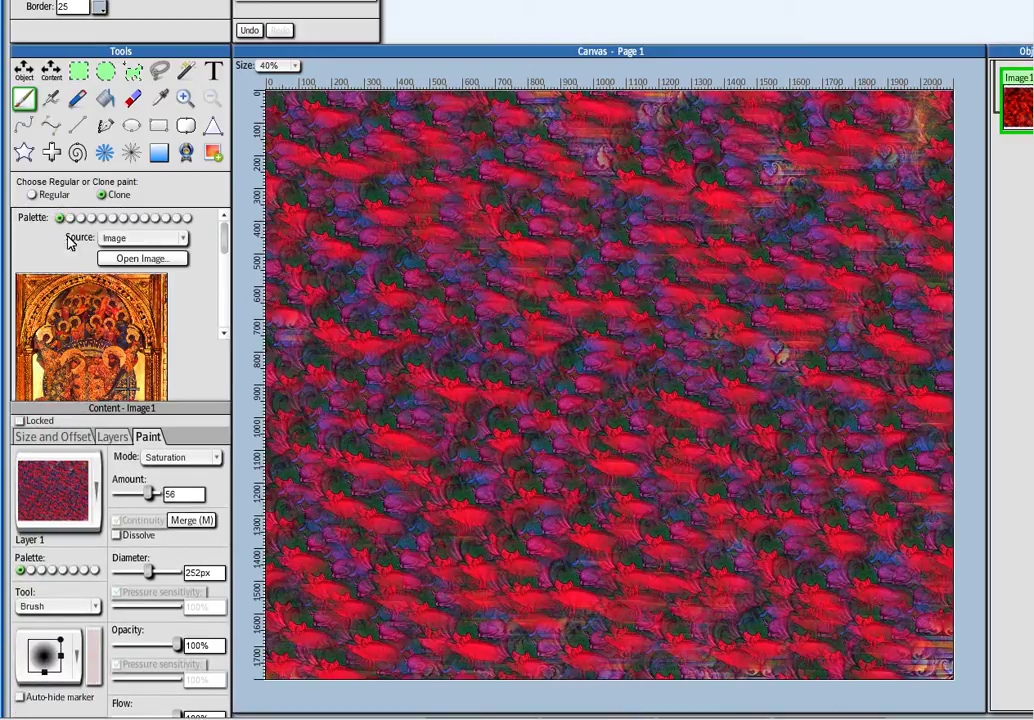
mouse_move(465, 263)
left_mouse_down()
mouse_move(367, 274)
mouse_move(509, 141)
mouse_move(586, 179)
mouse_move(688, 150)
mouse_move(770, 273)
mouse_move(891, 233)
left_mouse_up()
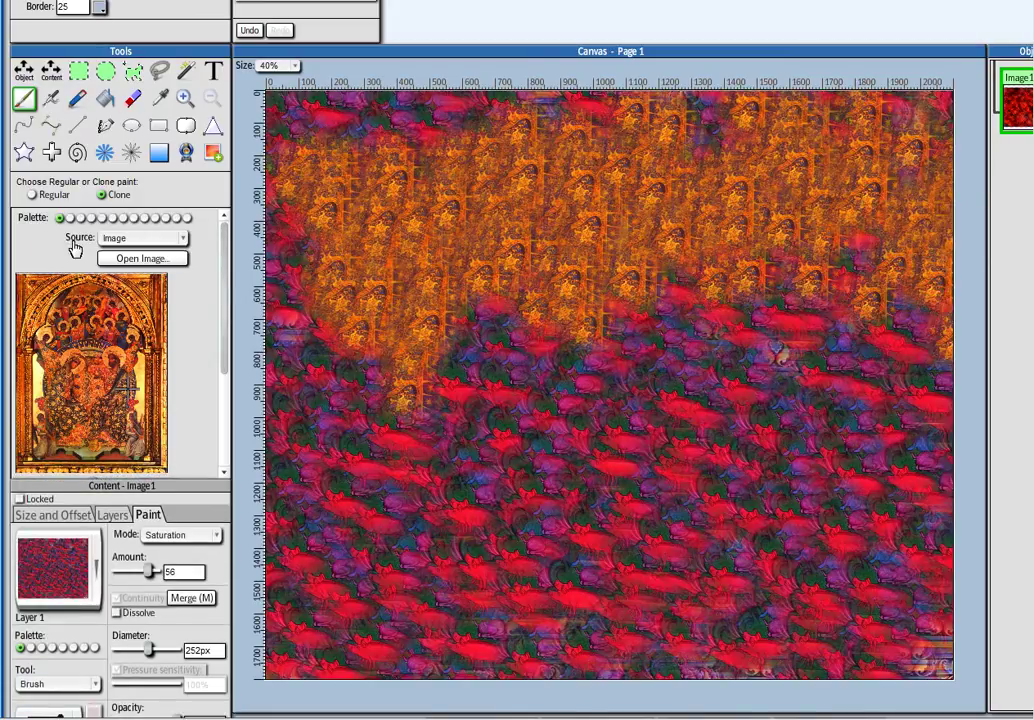
- Switch the clone source back to the manuscript and cover all gold patches with red-purple texture
left_click(288, 295)
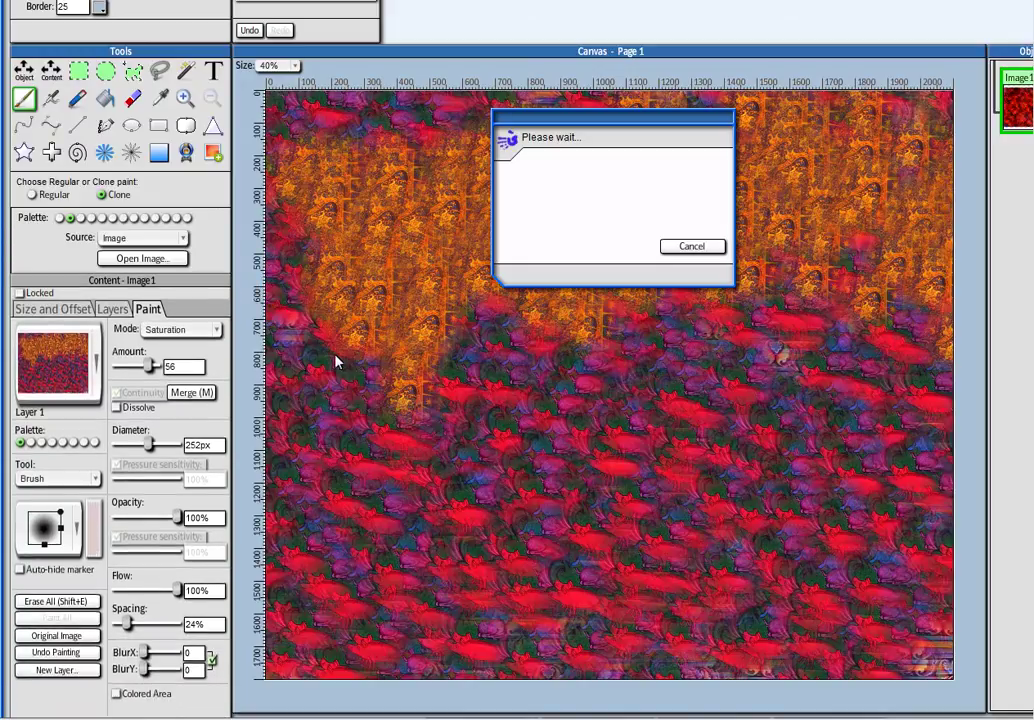
mouse_move(305, 410)
left_mouse_down()
mouse_move(362, 457)
mouse_move(628, 432)
mouse_move(660, 265)
left_mouse_up()
mouse_move(381, 231)
left_mouse_down()
mouse_move(507, 157)
mouse_move(681, 202)
mouse_move(852, 173)
mouse_move(891, 316)
left_mouse_up()
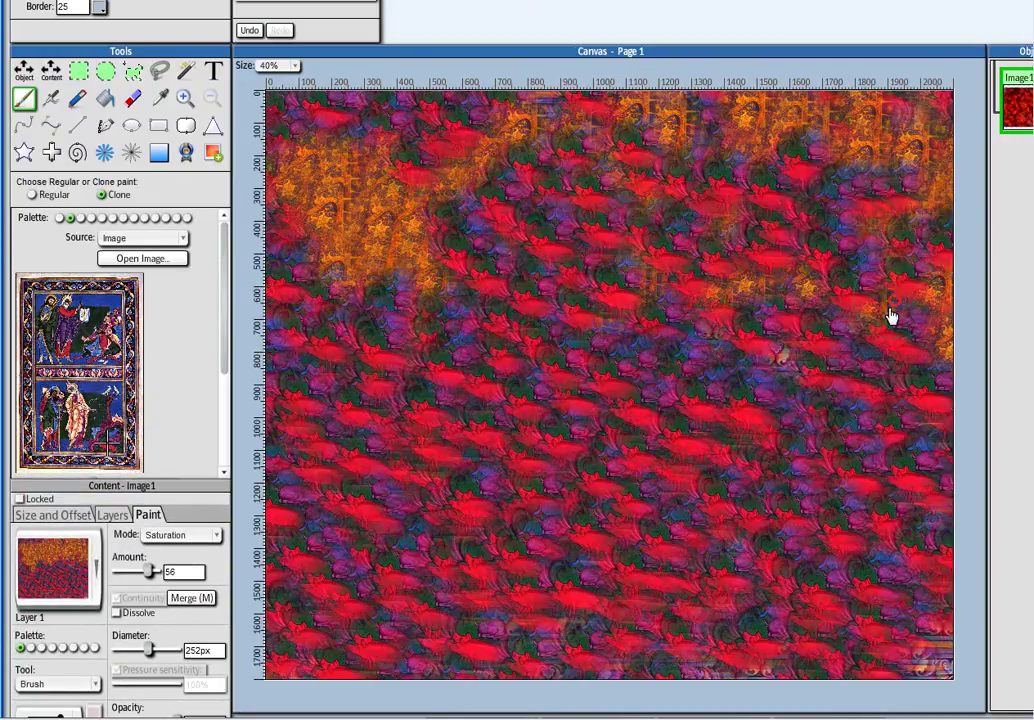
scroll(222, 275, "down", 1)
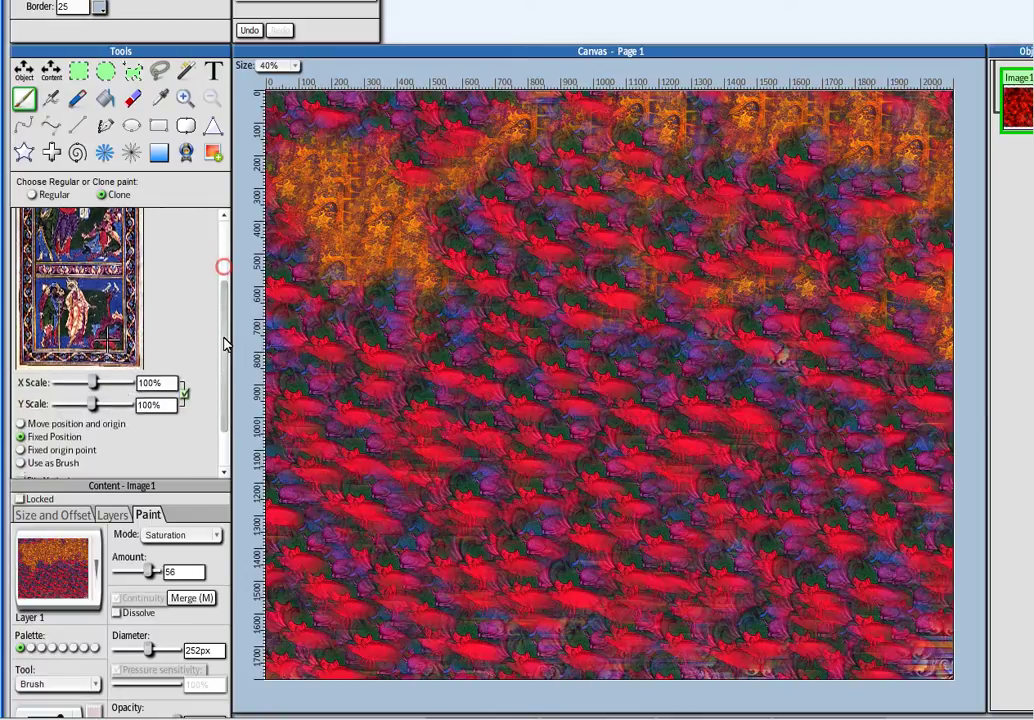
scroll(224, 280, "up", 1)
scroll(422, 455, "down", 3)
scroll(422, 455, "up", 3)
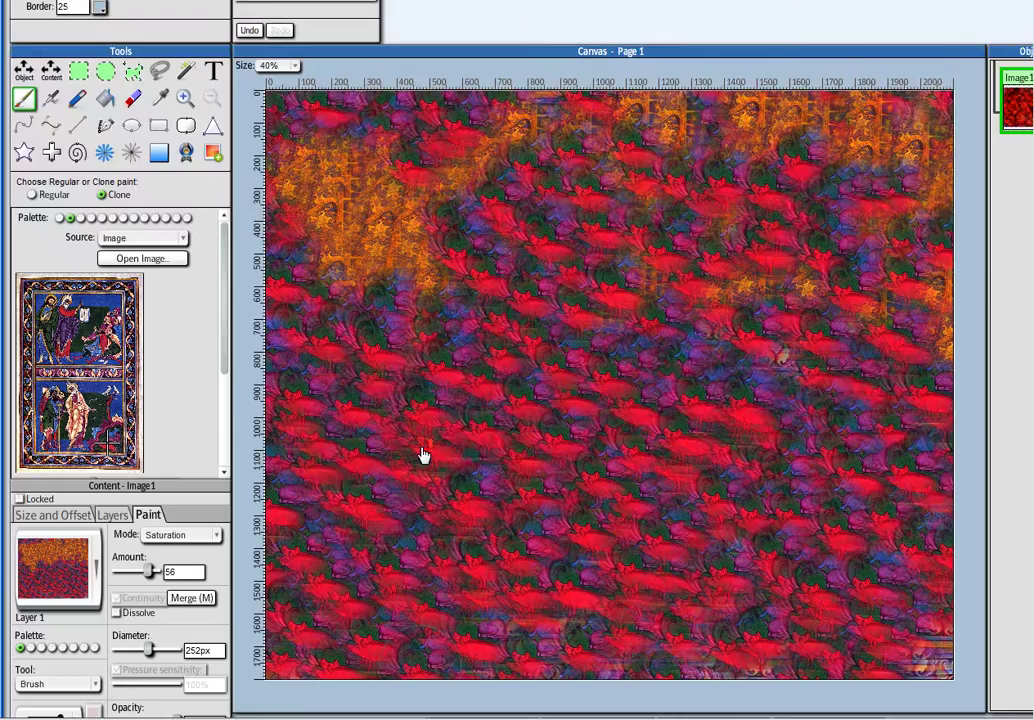
mouse_move(455, 262)
left_mouse_down()
mouse_move(286, 288)
mouse_move(494, 240)
mouse_move(716, 63)
mouse_move(949, 54)
mouse_move(886, 398)
mouse_move(956, 403)
mouse_move(720, 613)
mouse_move(799, 668)
mouse_move(923, 667)
left_mouse_up()
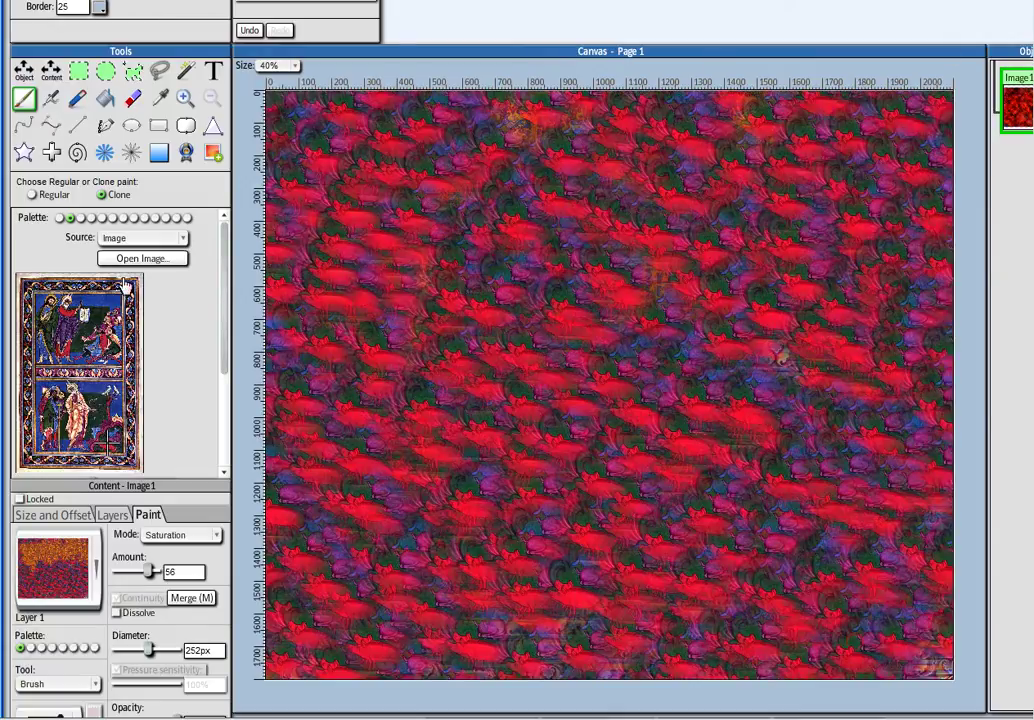
- Brush the canvas in regular Green paint mode at amount 132, turning purple areas bright green
left_click(45, 197)
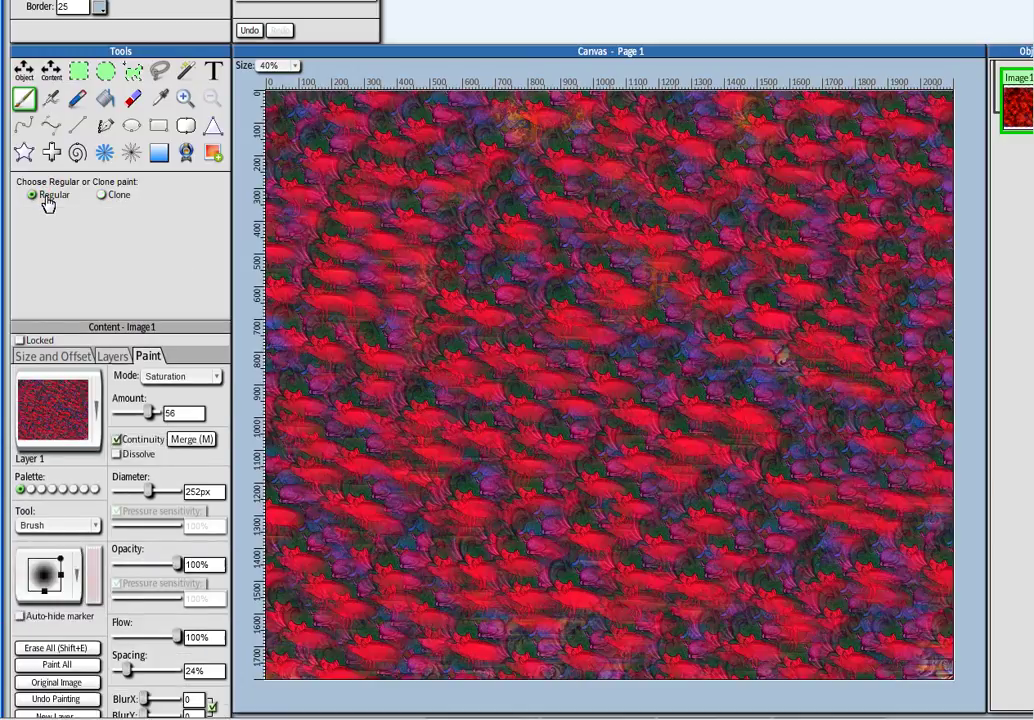
left_click(205, 263)
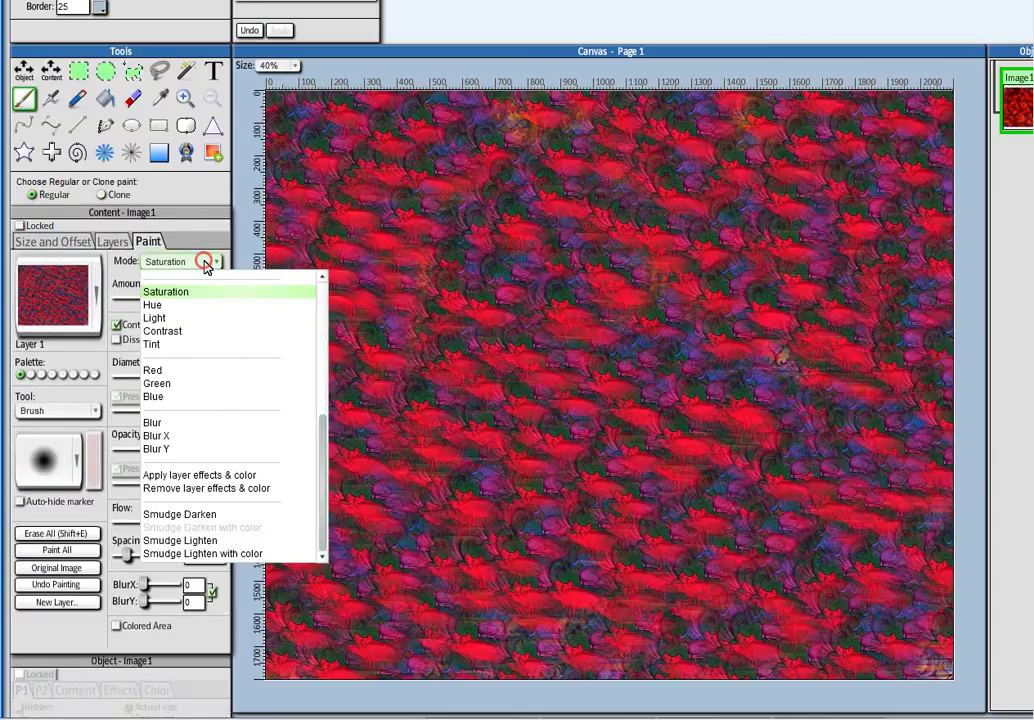
left_click_drag(322, 470, 322, 451)
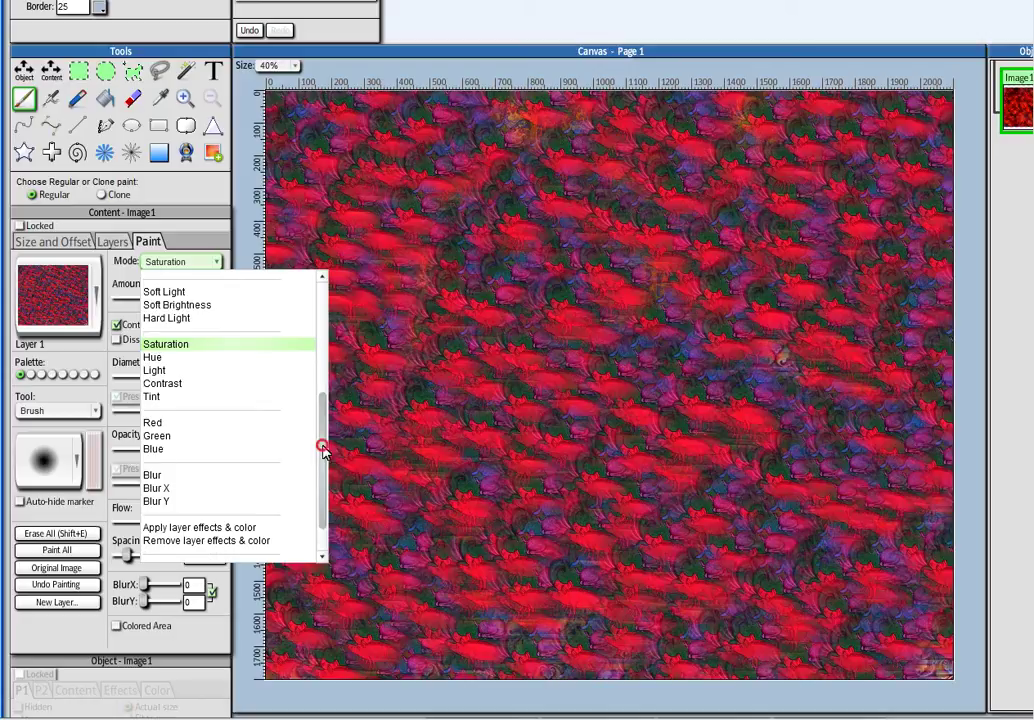
left_click(156, 437)
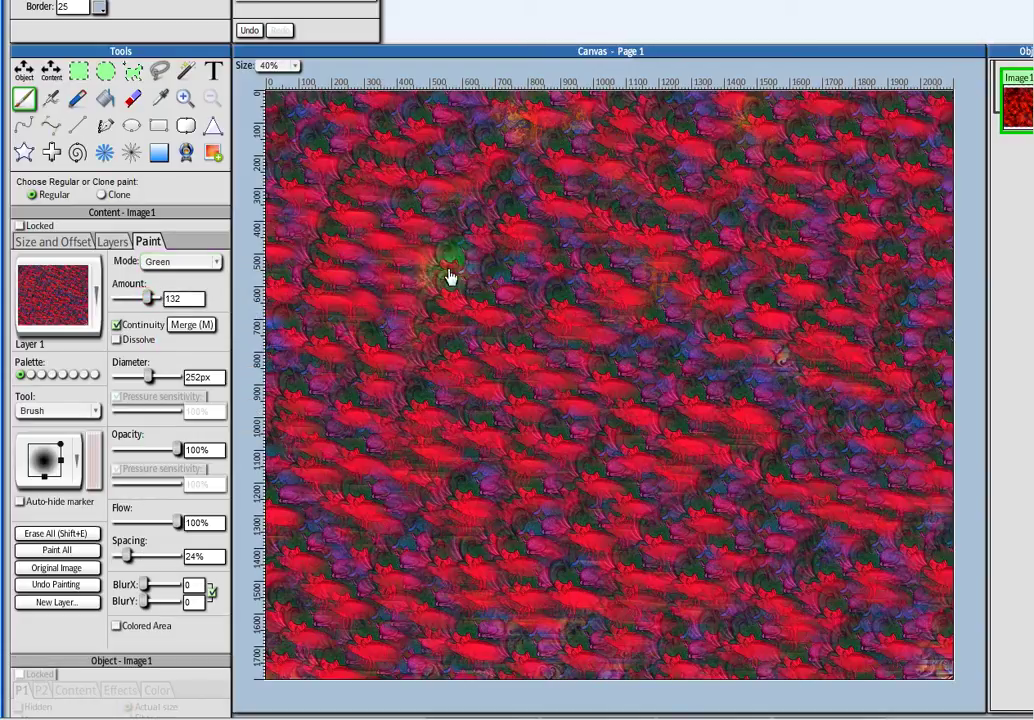
mouse_move(475, 276)
left_mouse_down()
mouse_move(350, 80)
mouse_move(358, 258)
mouse_move(554, 676)
mouse_move(818, 398)
mouse_move(778, 346)
mouse_move(522, 318)
mouse_move(893, 533)
left_mouse_up()
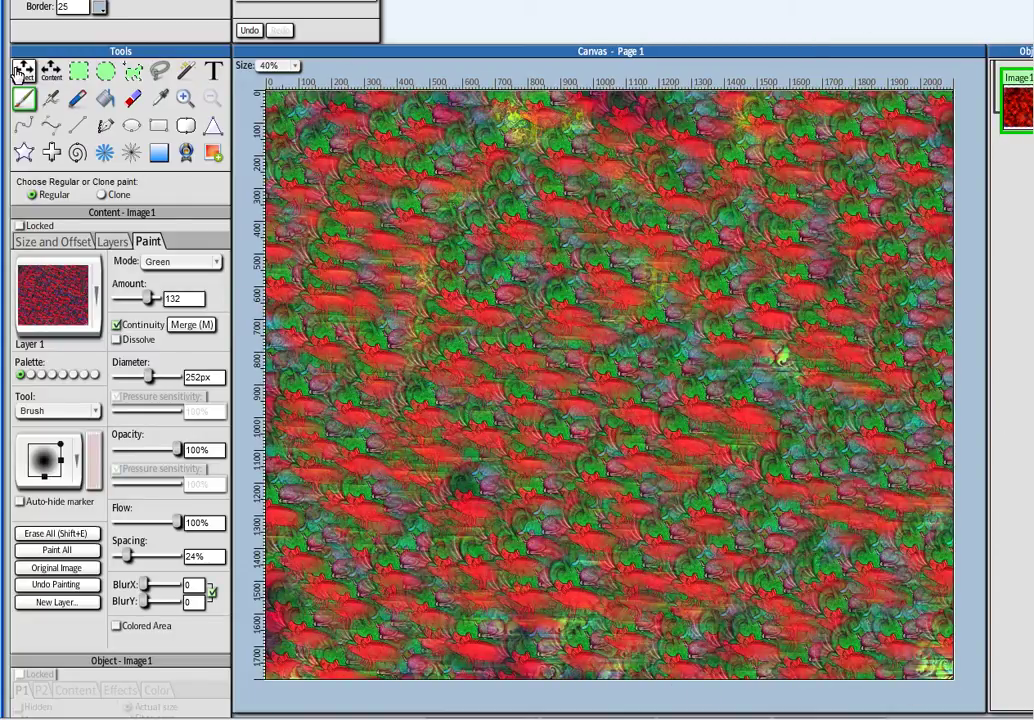
key("Escape")
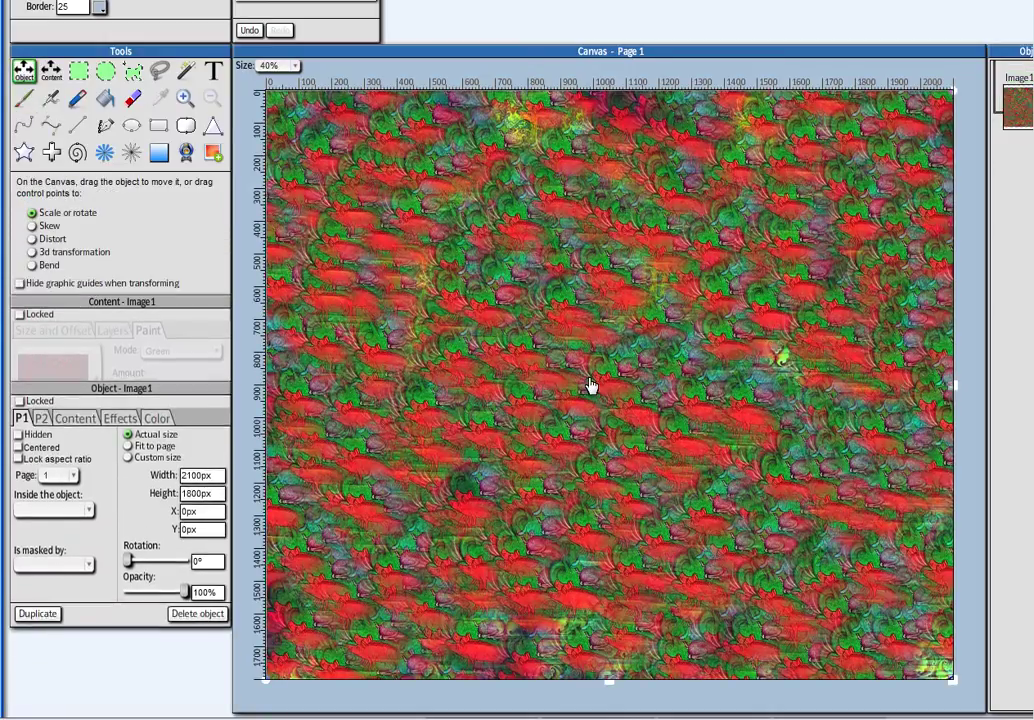